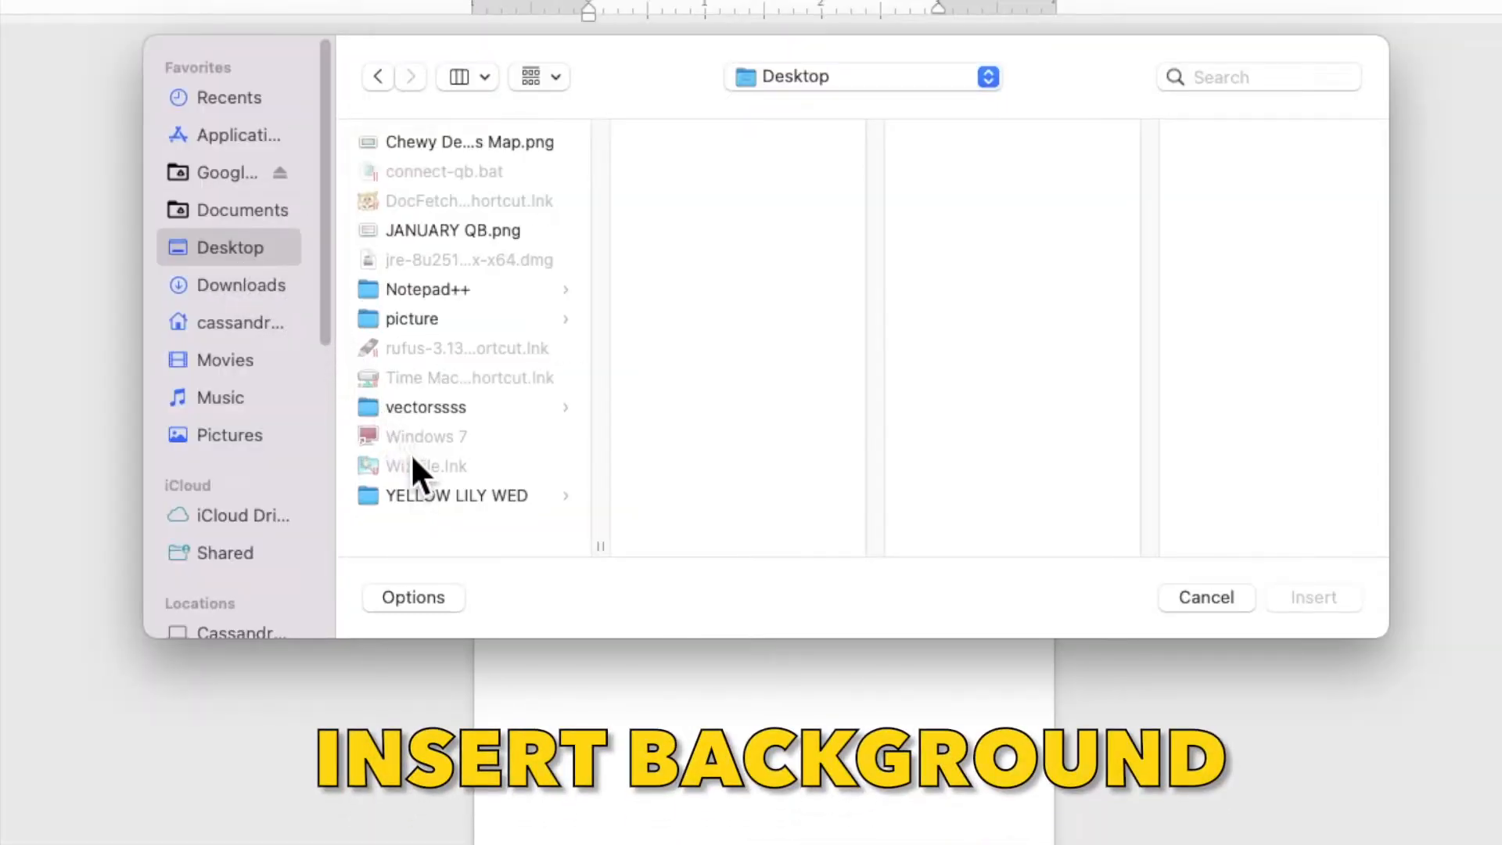
Insert YELLOW LILY BACKGROUND.jpg from the YELLOW LILY WED folder onto the page.
{"action": "left_click", "coordinate": [422, 492]}
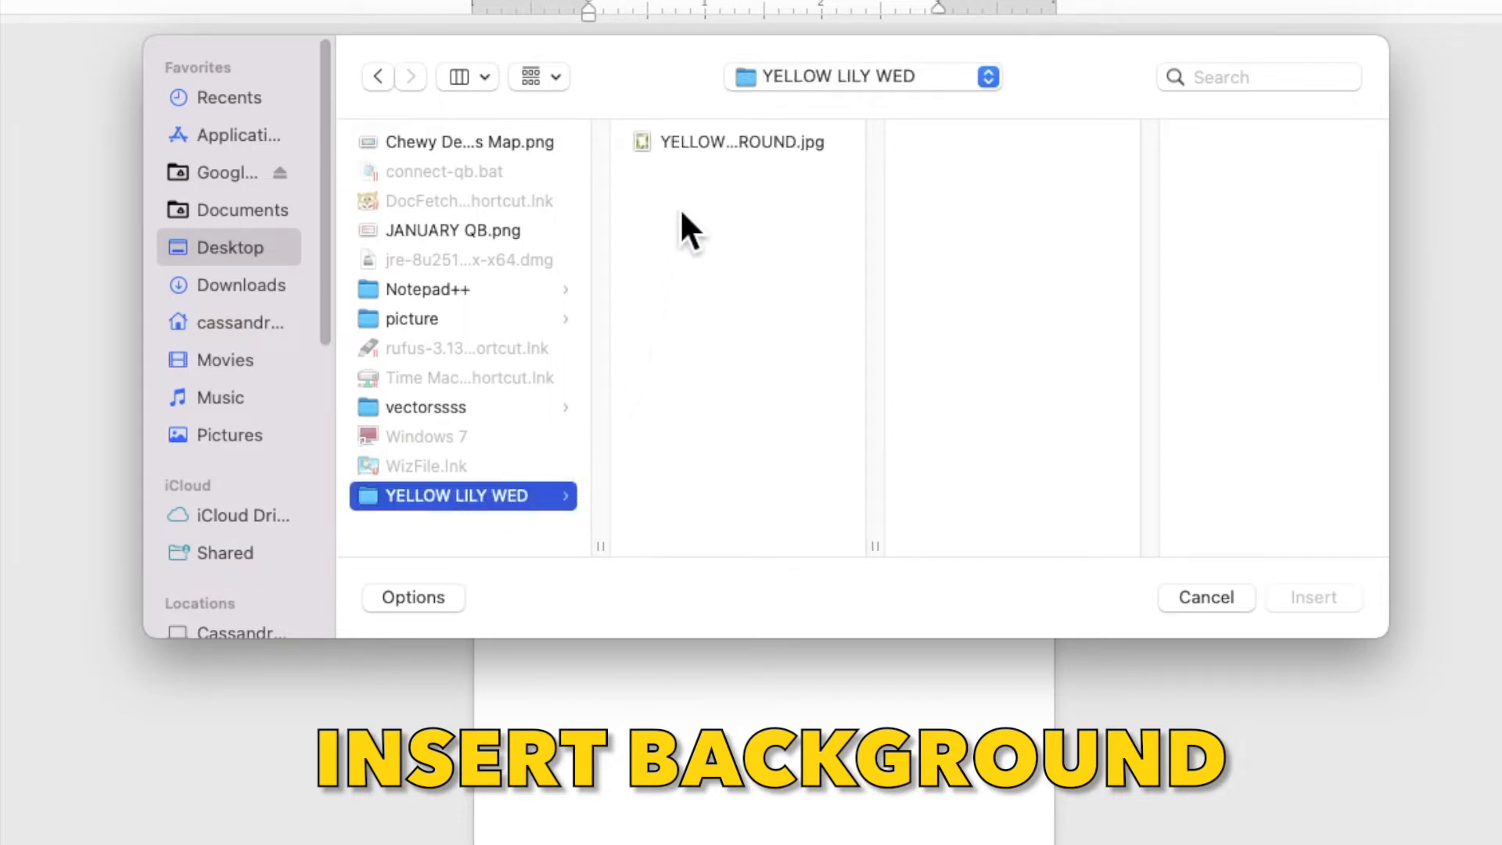
{"action": "left_click", "coordinate": [700, 143]}
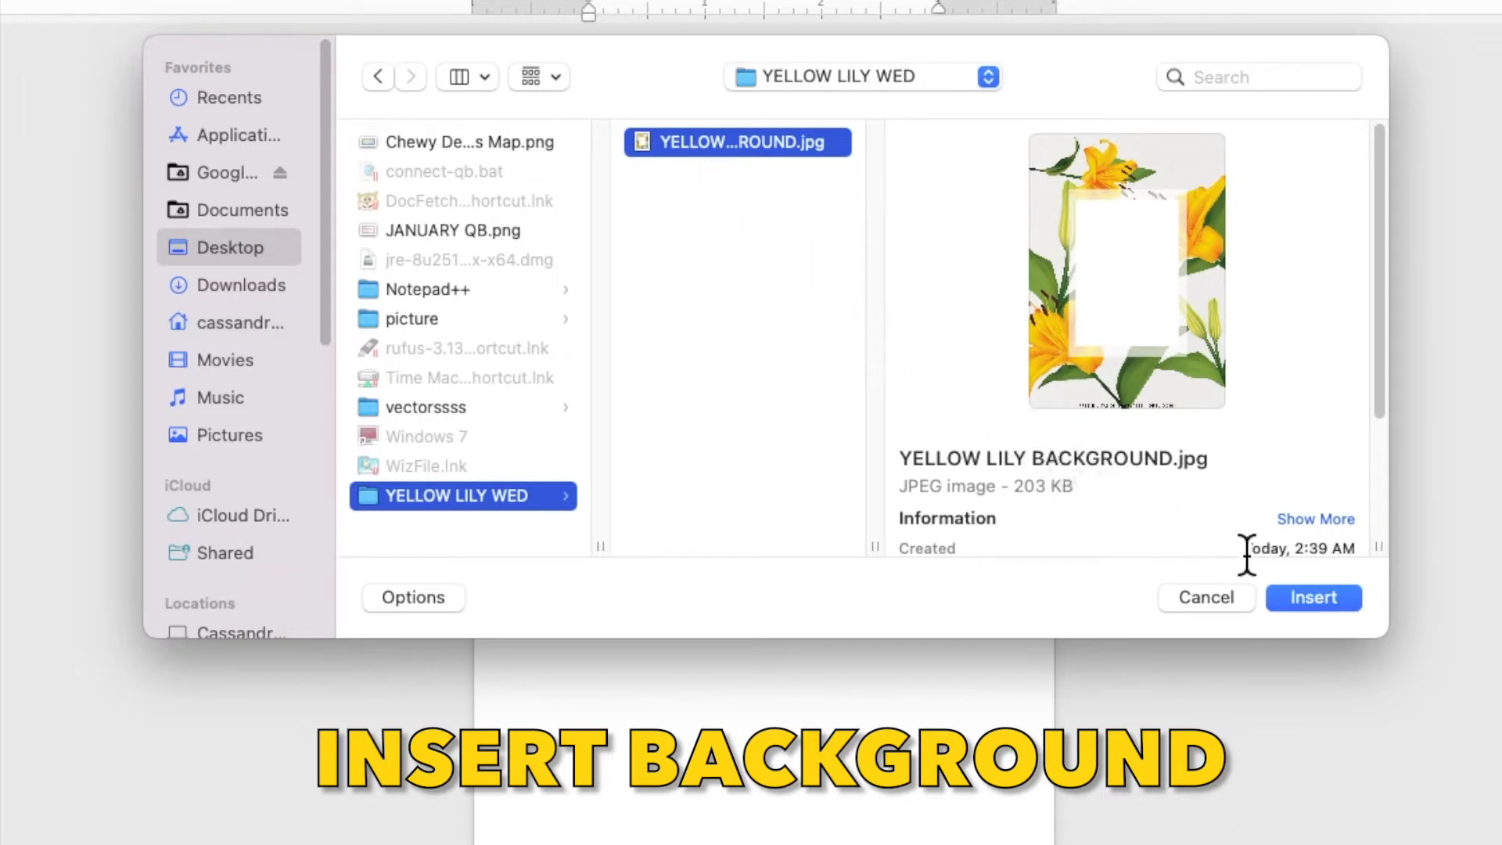
{"action": "left_click", "coordinate": [1314, 597]}
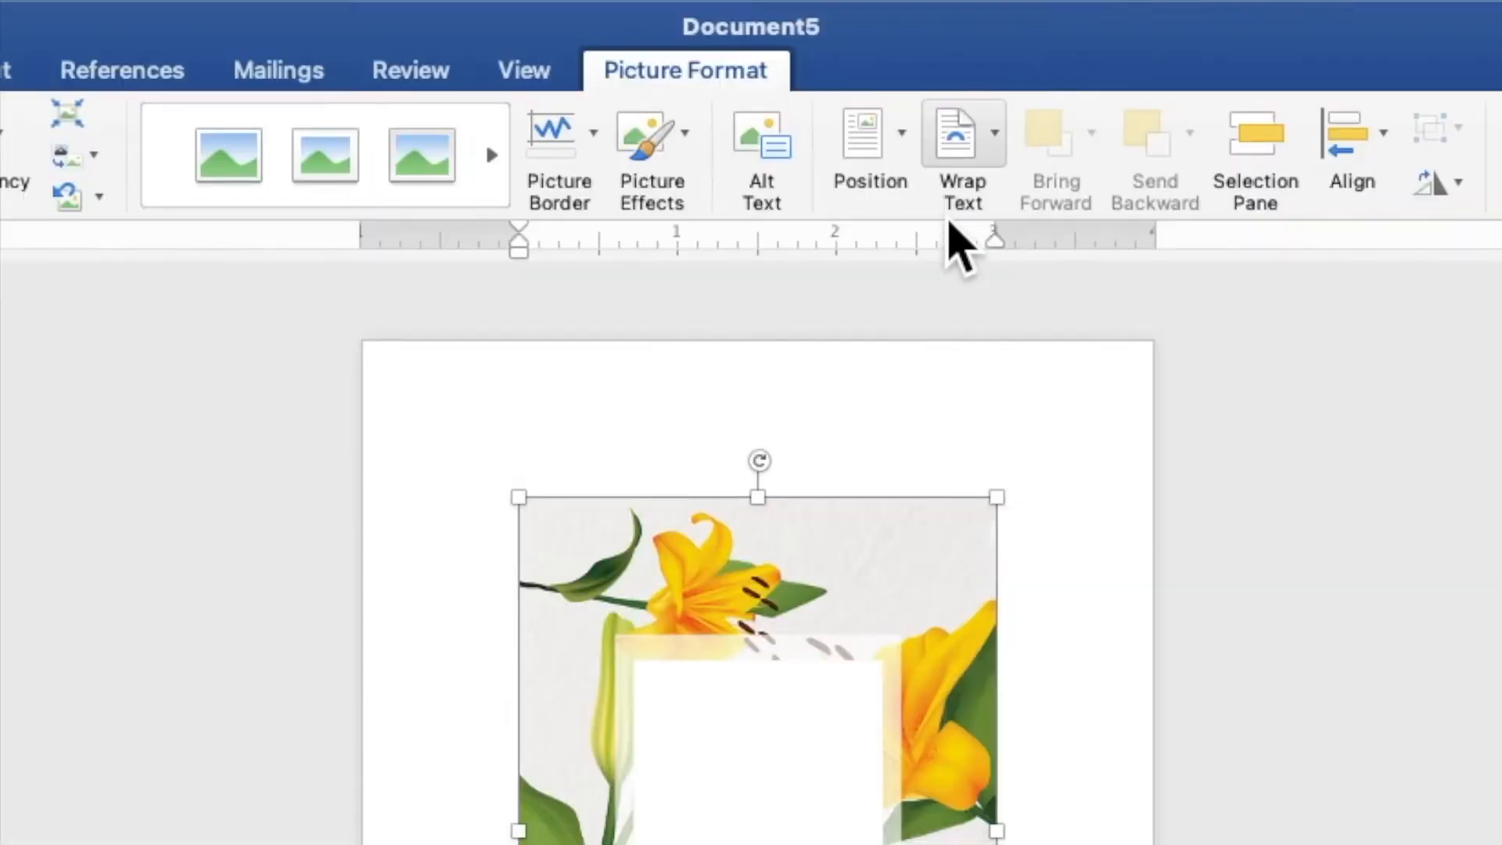
Wrap the lily picture Behind Text and stretch it from the top-left to fill the page at 7.39" by 5.28".
{"action": "left_click", "coordinate": [867, 53]}
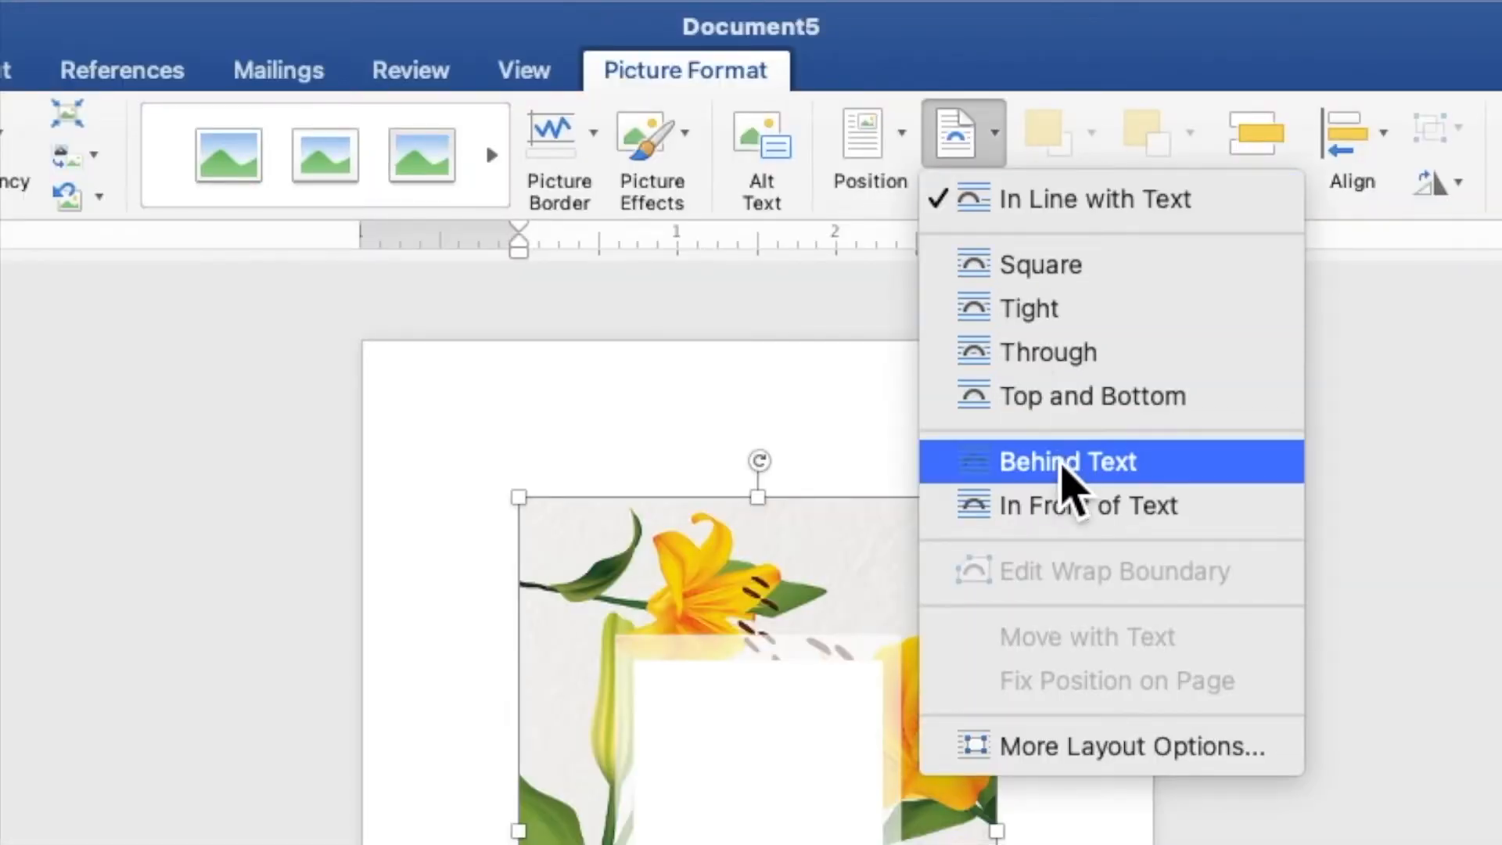
{"action": "left_click", "coordinate": [1064, 463]}
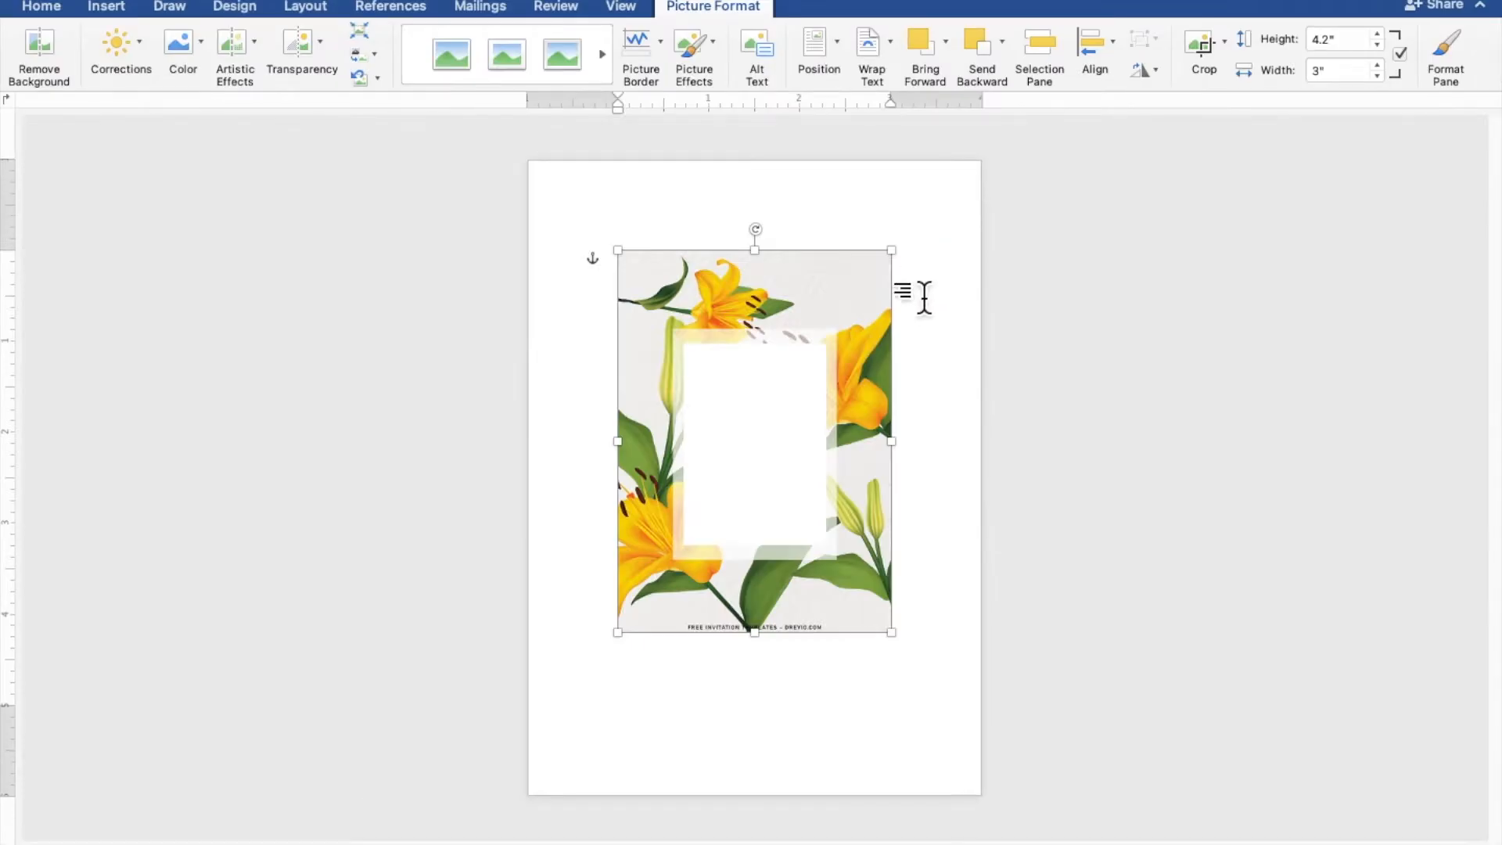
{"action": "left_click_drag", "start_coordinate": [872, 386], "coordinate": [777, 292]}
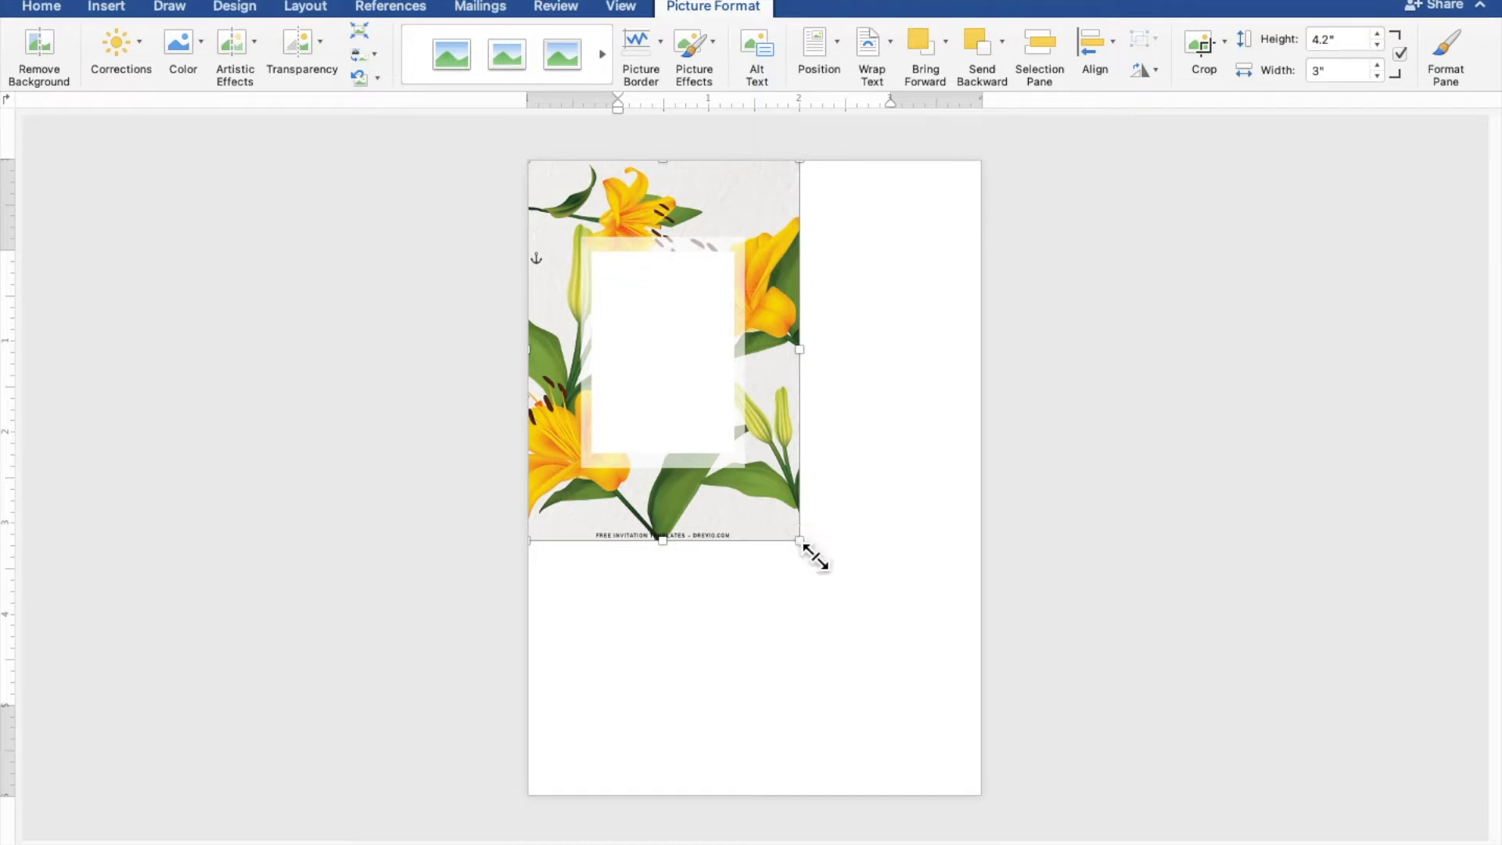
{"action": "left_click_drag", "start_coordinate": [815, 557], "coordinate": [1009, 824]}
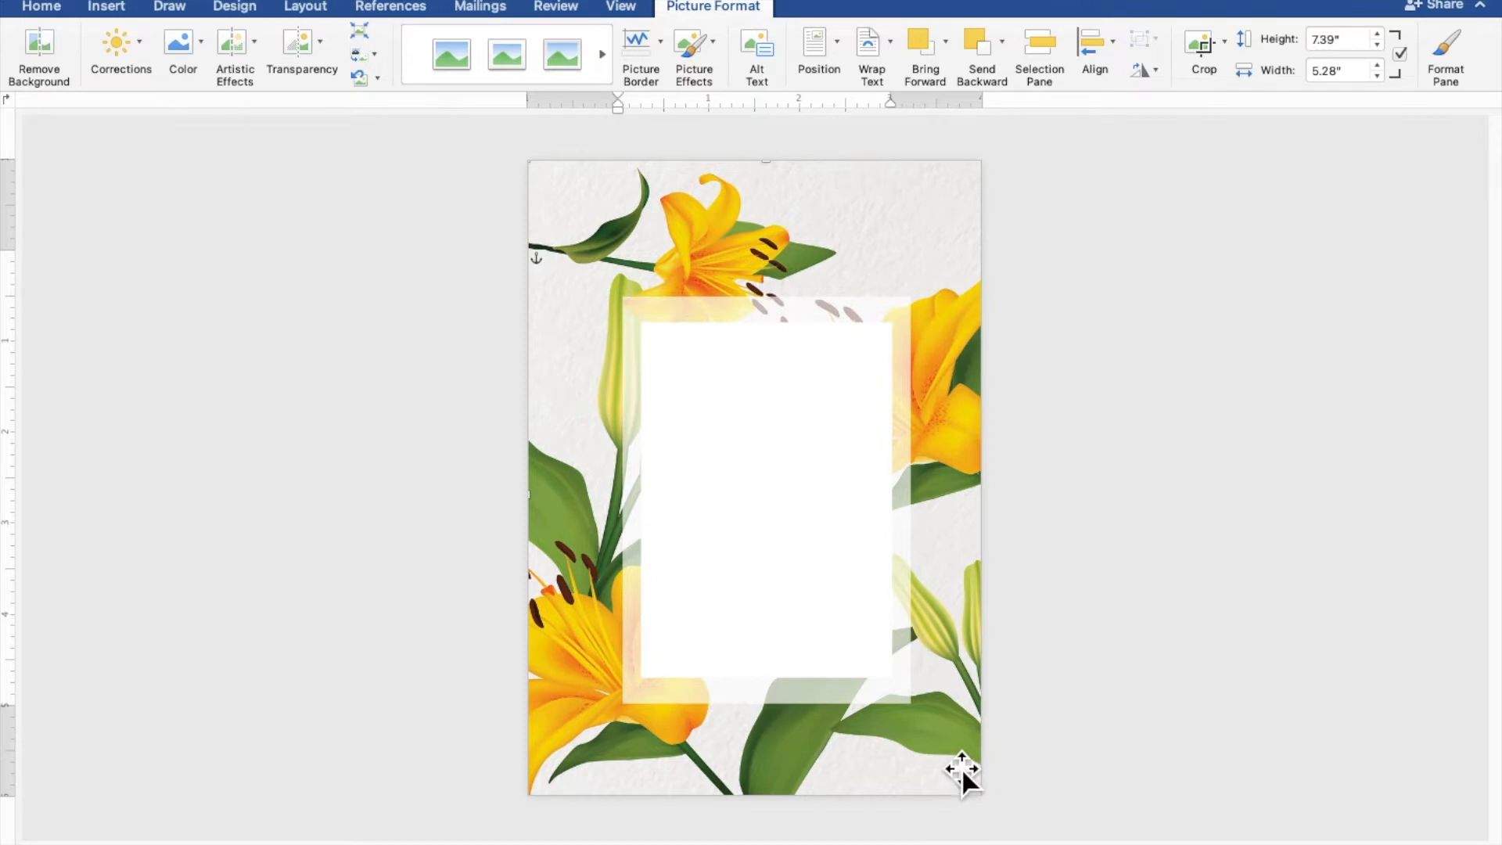
{"action": "left_click_drag", "start_coordinate": [958, 767], "coordinate": [949, 762]}
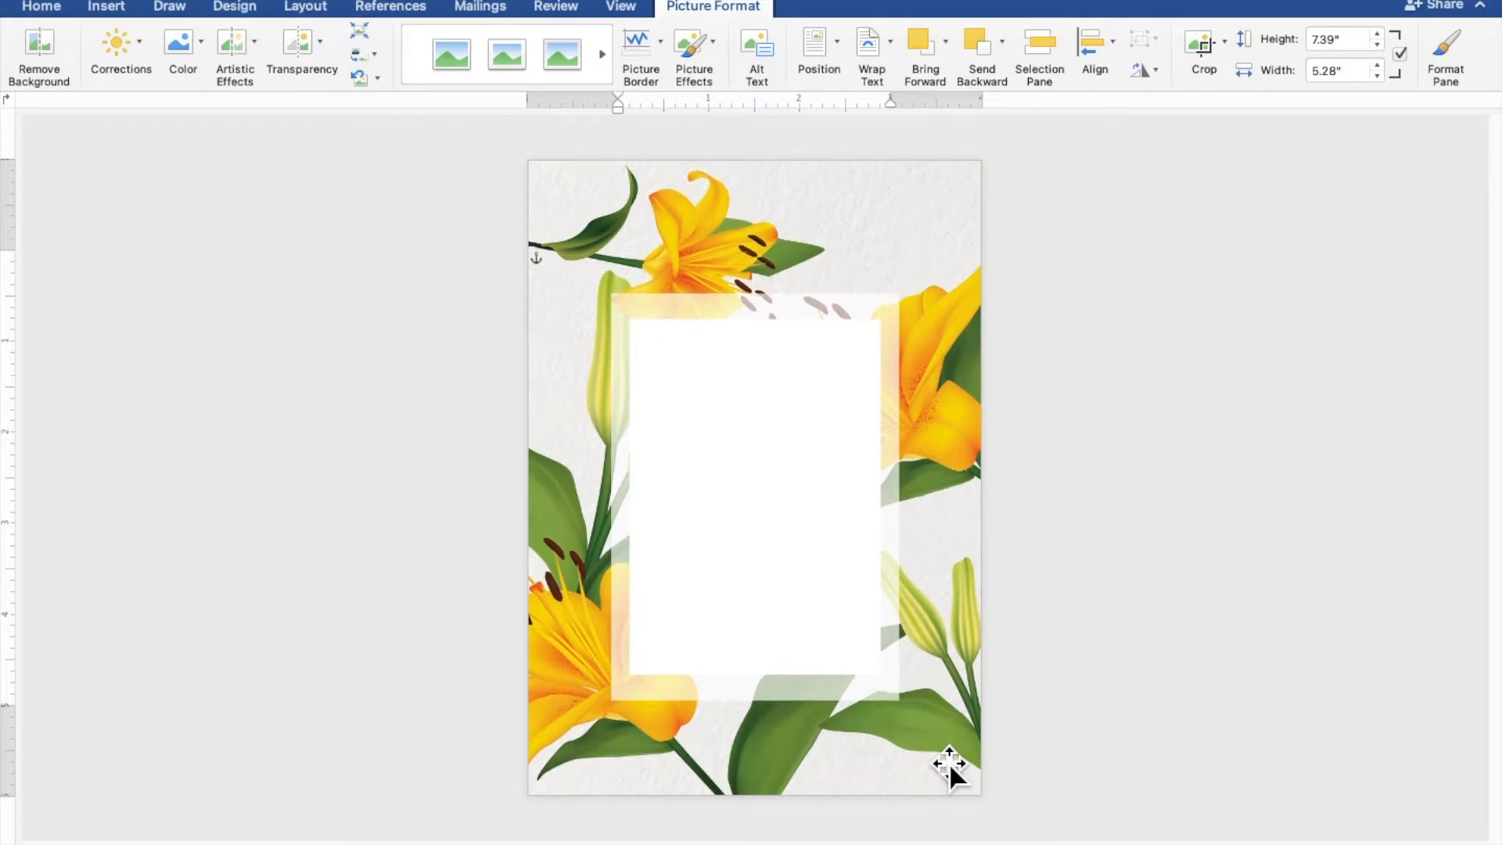
{"action": "left_click", "coordinate": [1320, 639]}
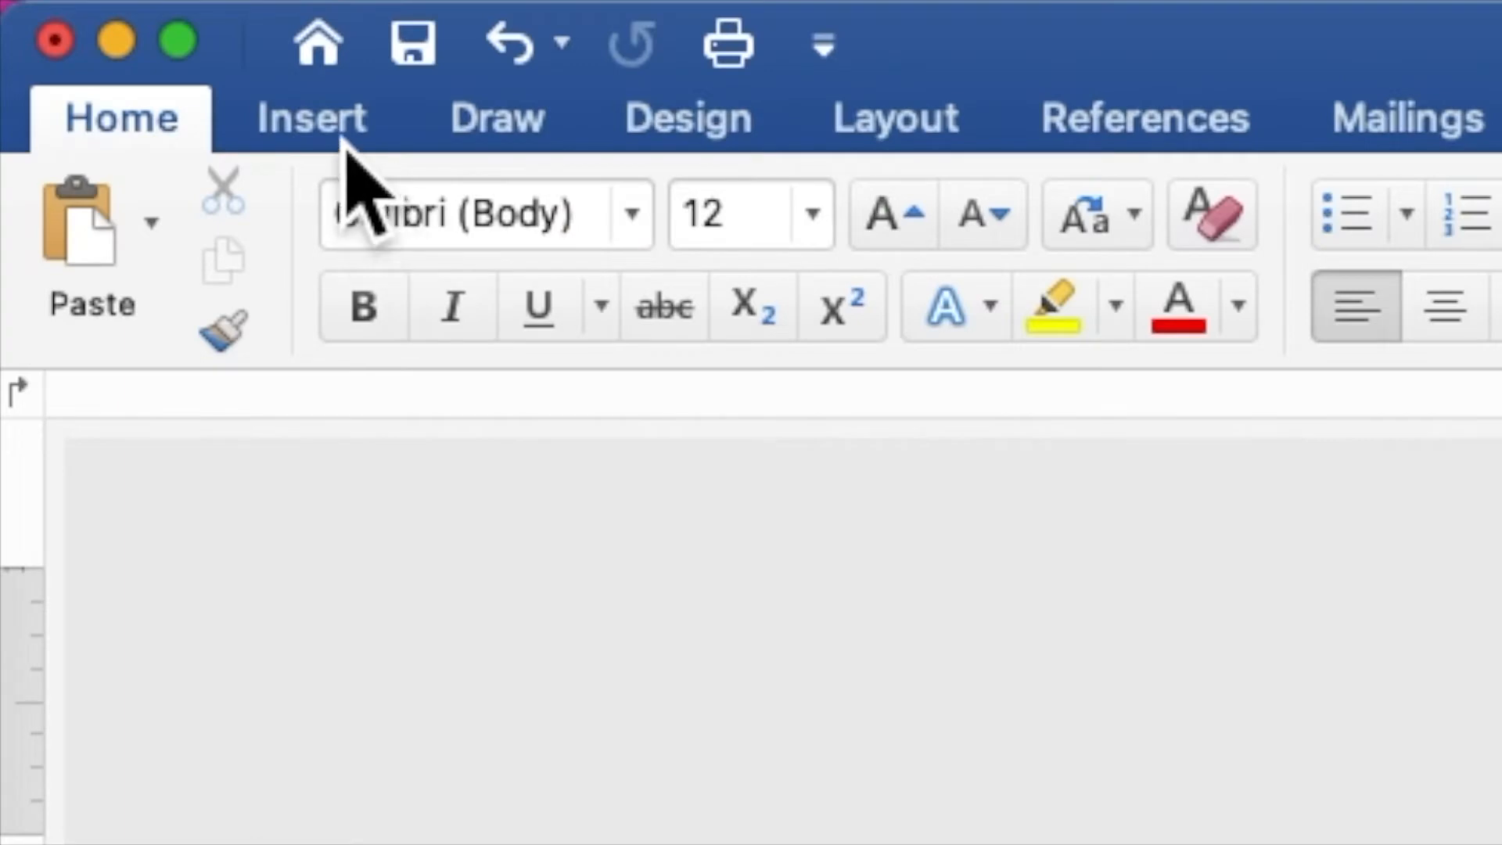
Draw a rectangle over the white frame in the middle of the lily background.
{"action": "left_click", "coordinate": [344, 145]}
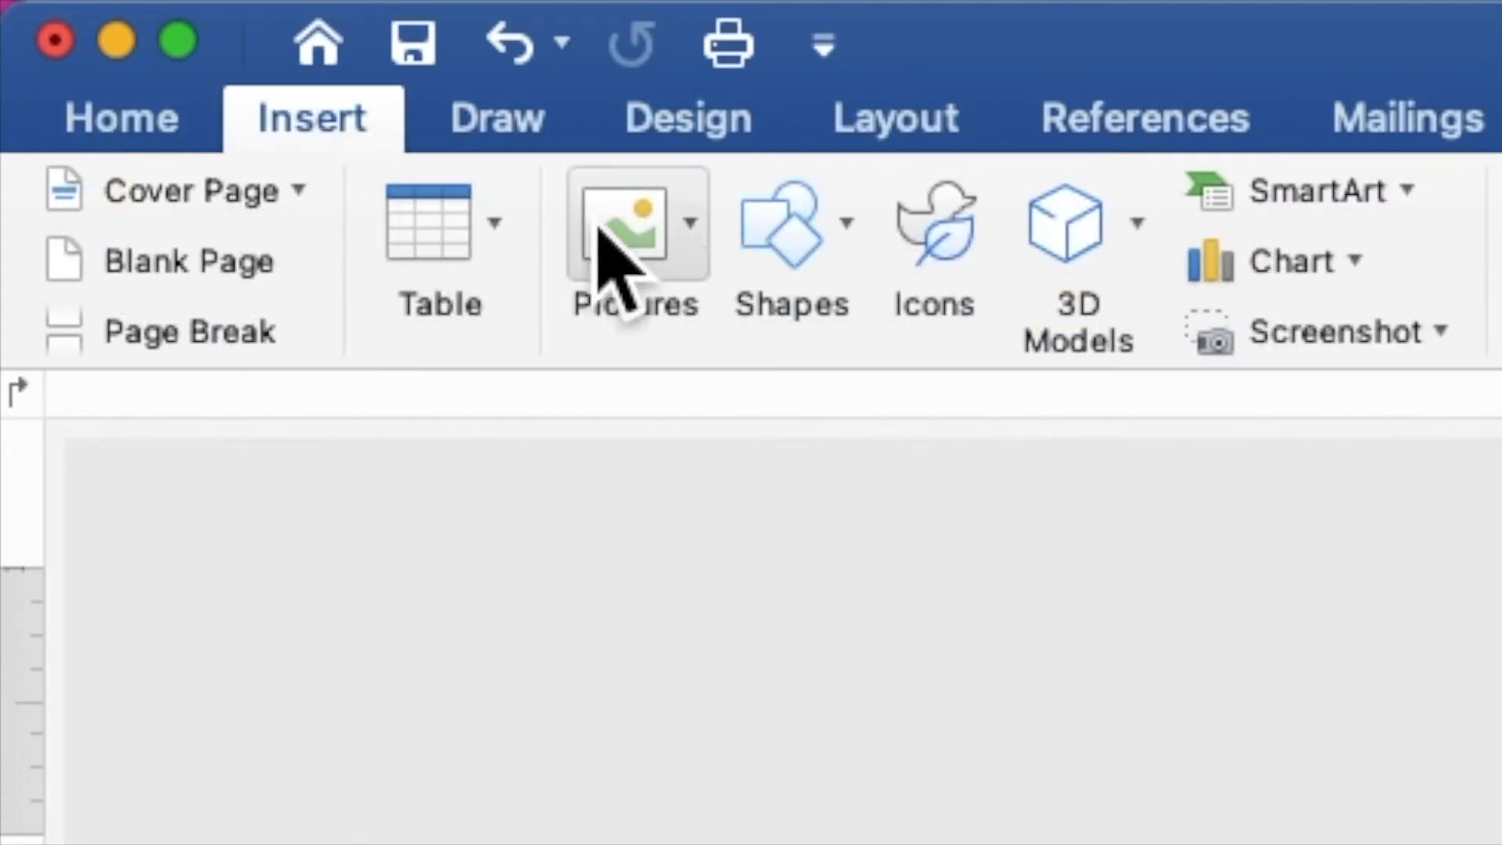
{"action": "left_click", "coordinate": [770, 242]}
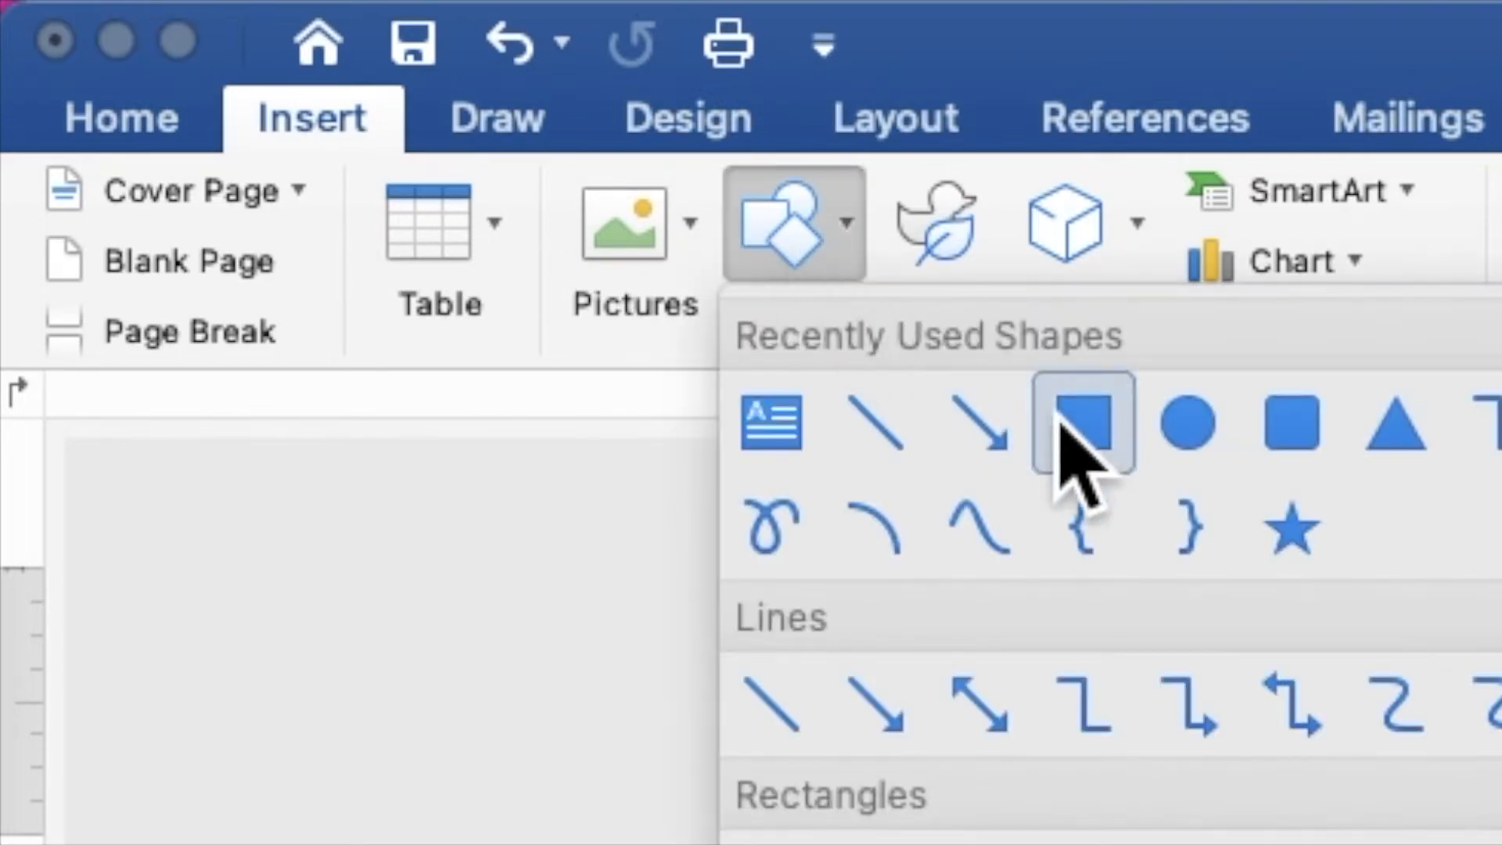
{"action": "left_click", "coordinate": [1083, 426]}
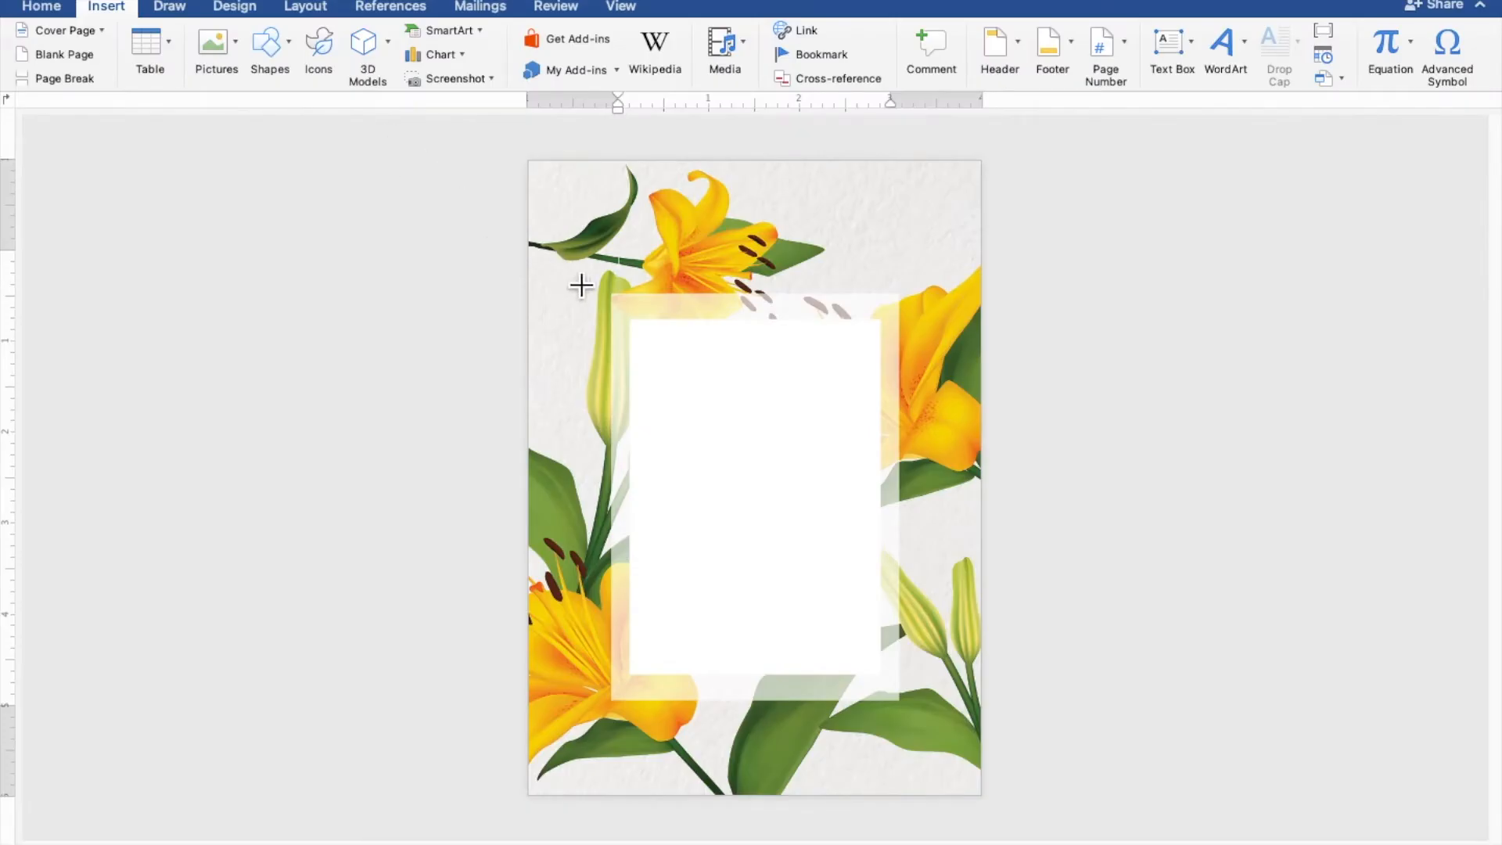
{"action": "mouse_move", "coordinate": [629, 316]}
{"action": "left_mouse_down"}
{"action": "mouse_move", "coordinate": [766, 559]}
{"action": "mouse_move", "coordinate": [860, 671]}
{"action": "mouse_move", "coordinate": [914, 701]}
{"action": "left_mouse_up"}
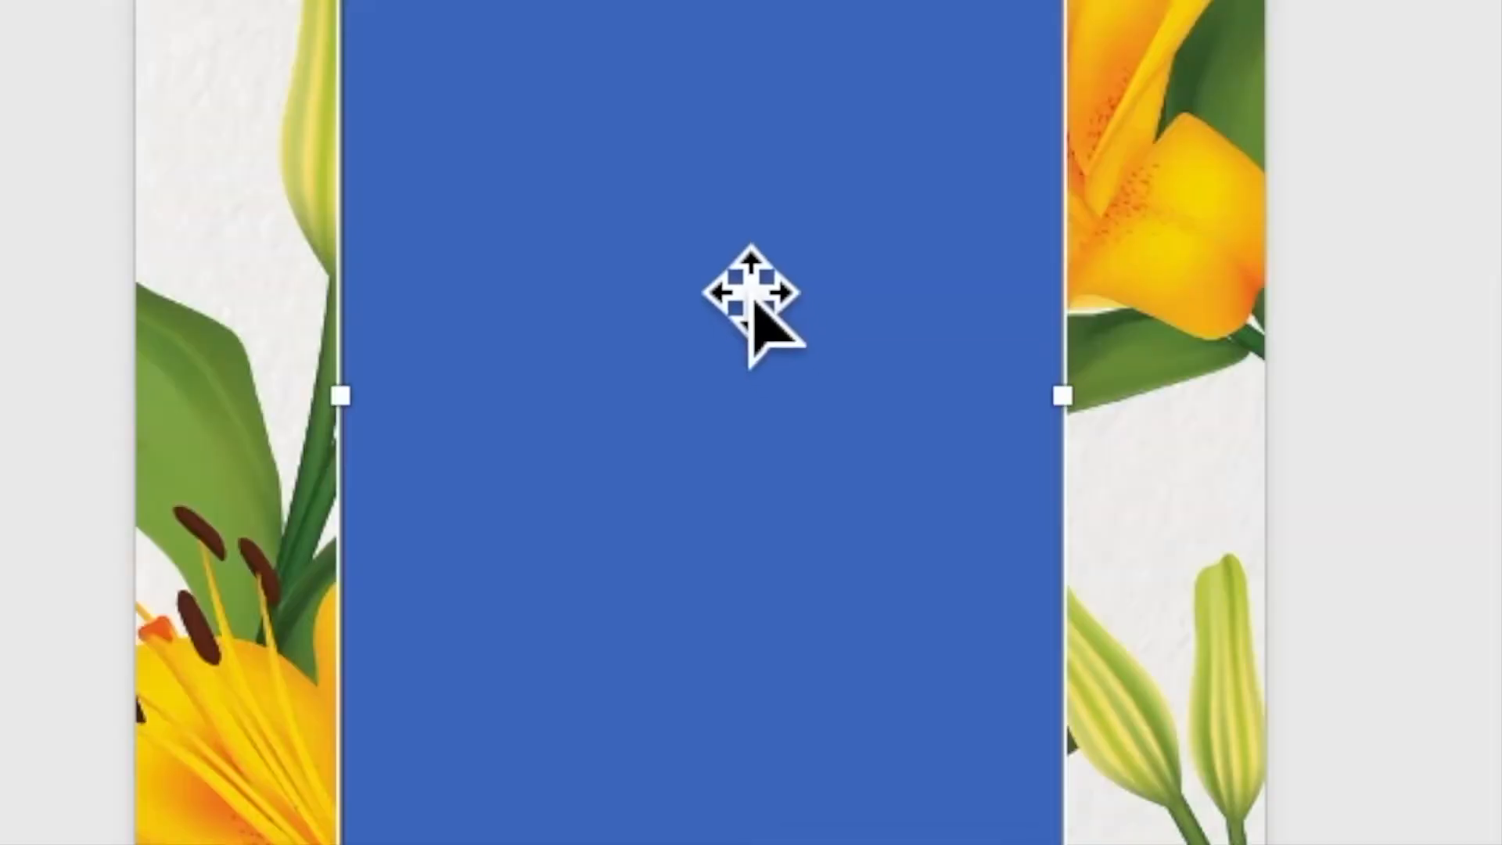
Use Add Text on the blue 4.23" by 3.17" rectangle so it can hold text.
{"action": "right_click", "coordinate": [708, 244]}
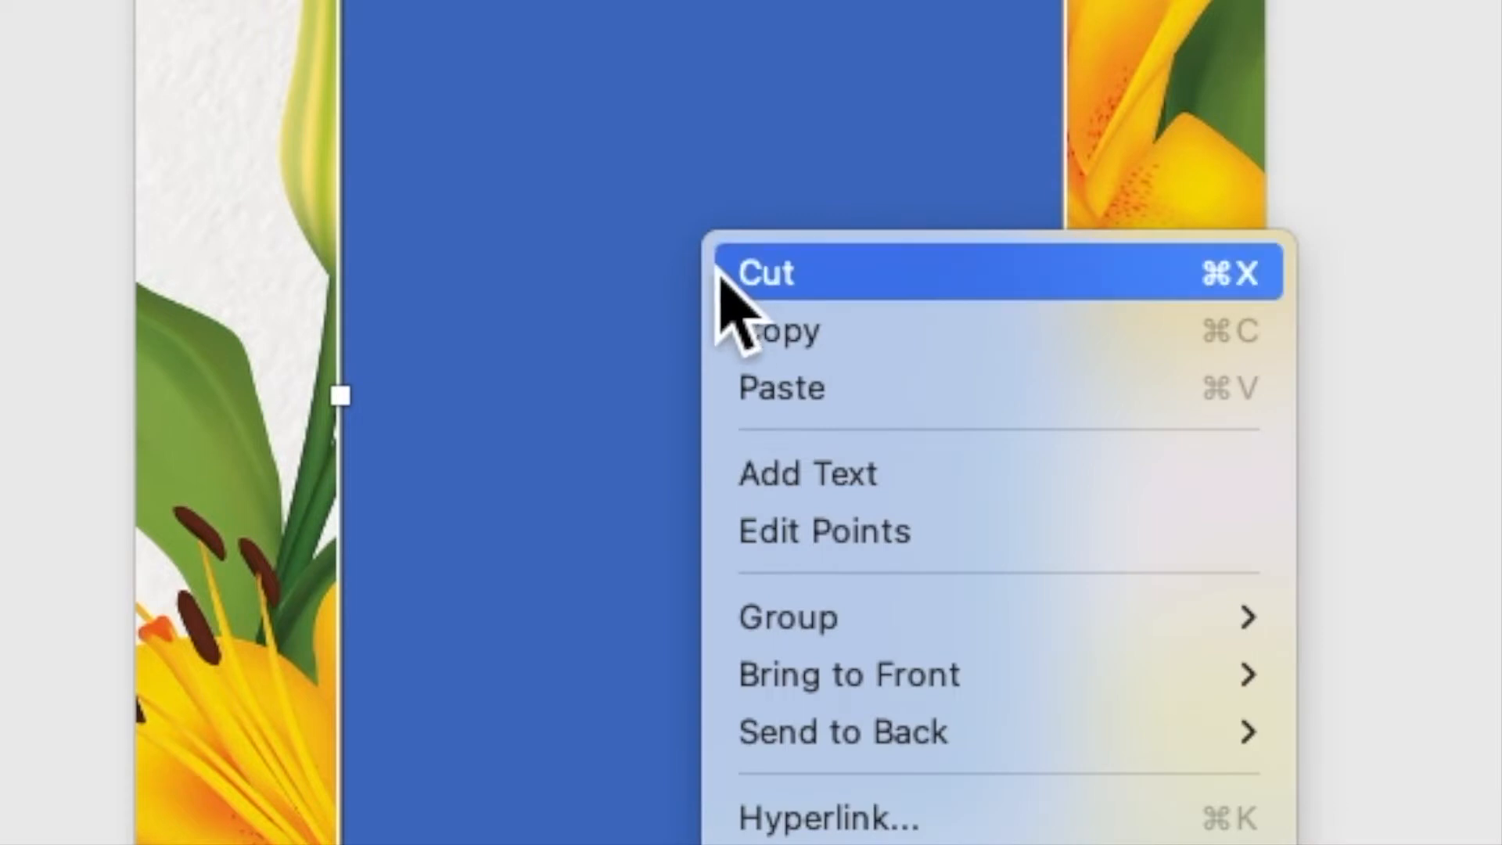
{"action": "left_click", "coordinate": [803, 479]}
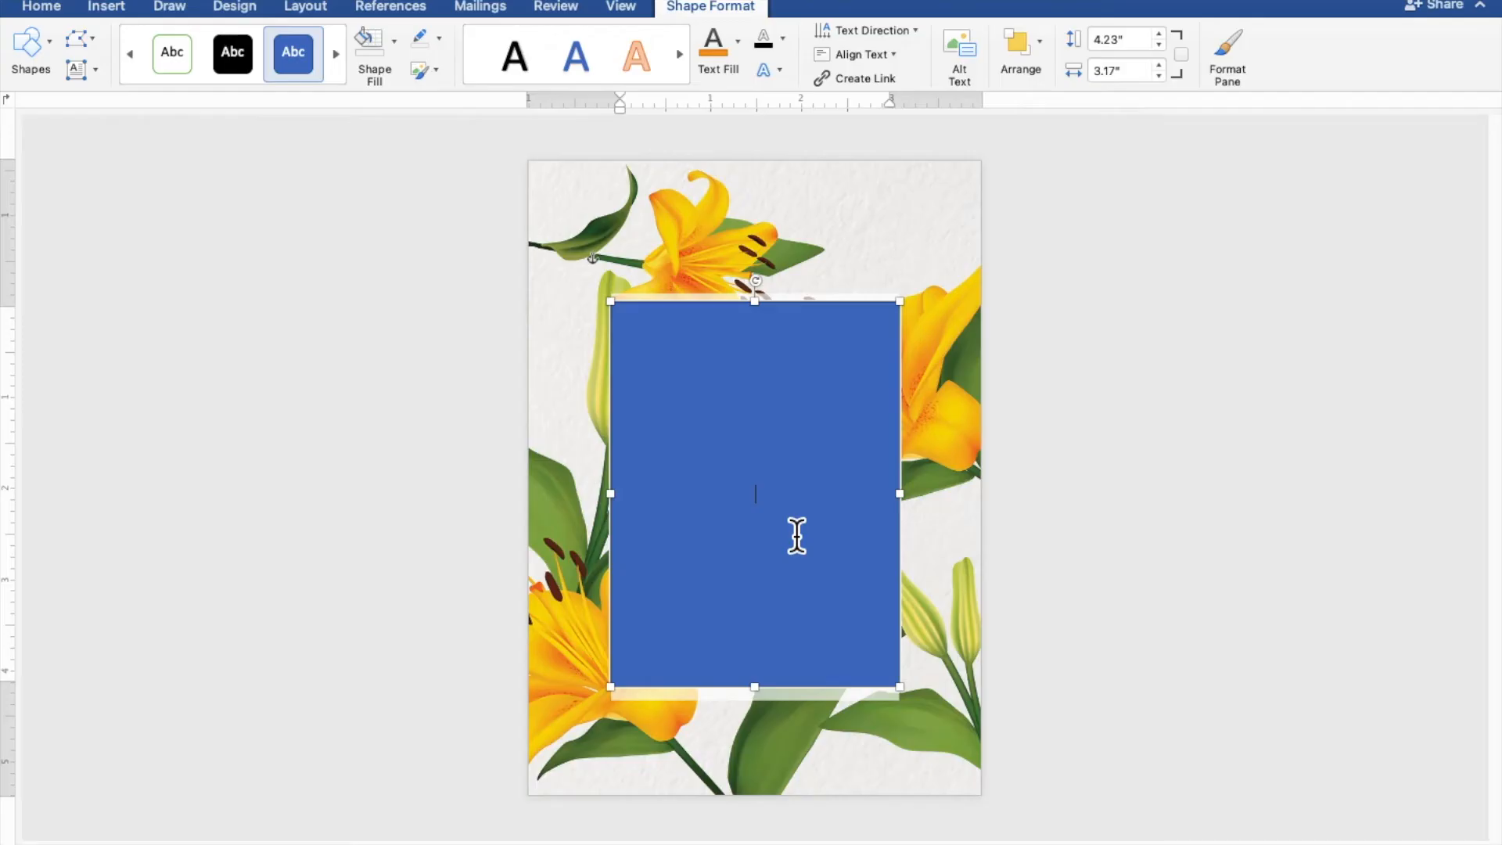
{"action": "scroll", "coordinate": [796, 535], "scroll_direction": "up", "scroll_amount": 10}
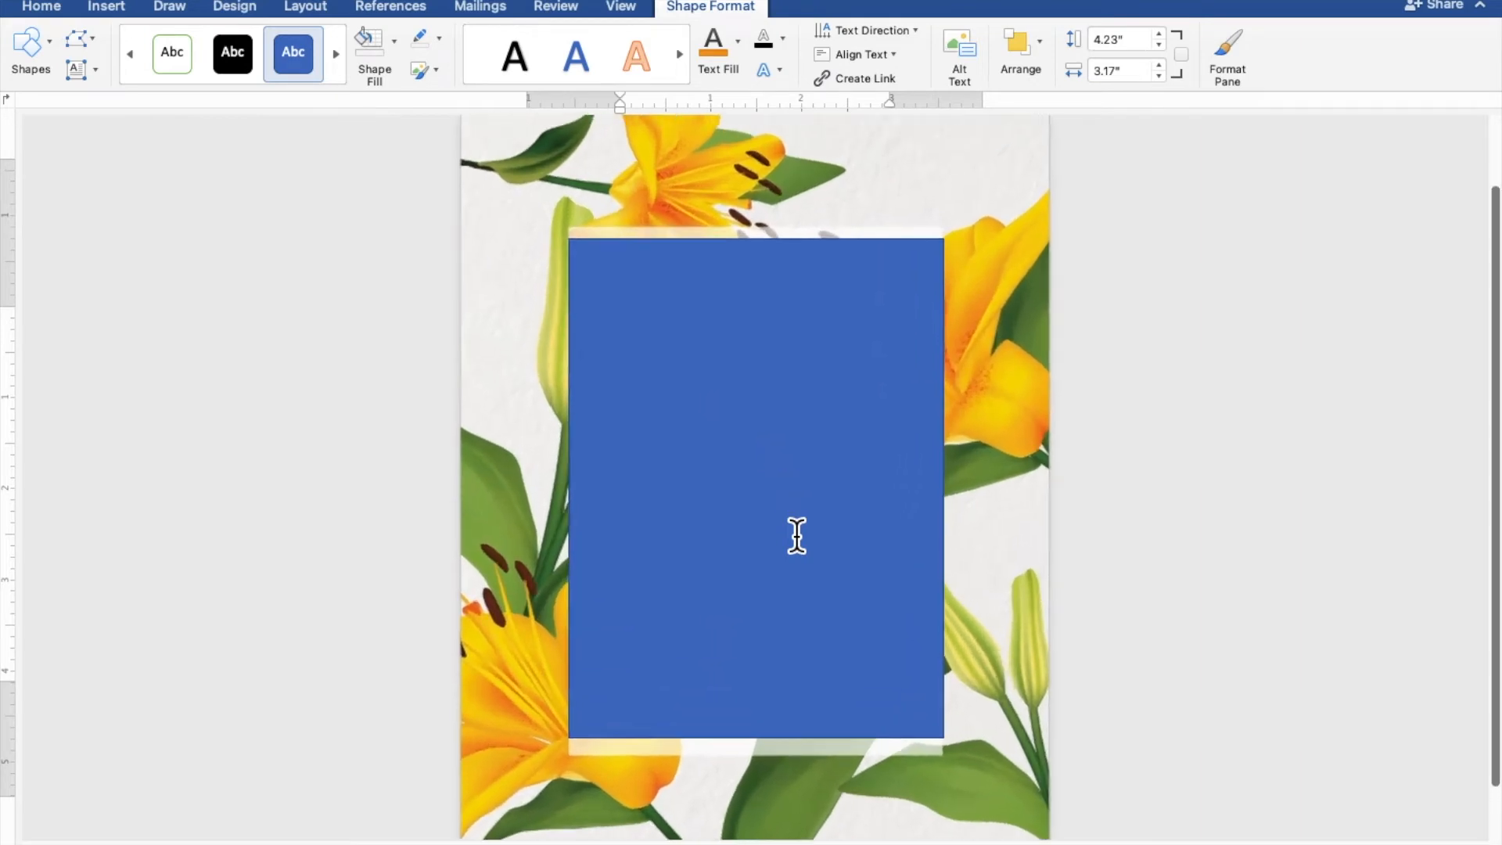
{"action": "scroll", "coordinate": [796, 536], "scroll_direction": "up", "scroll_amount": 3}
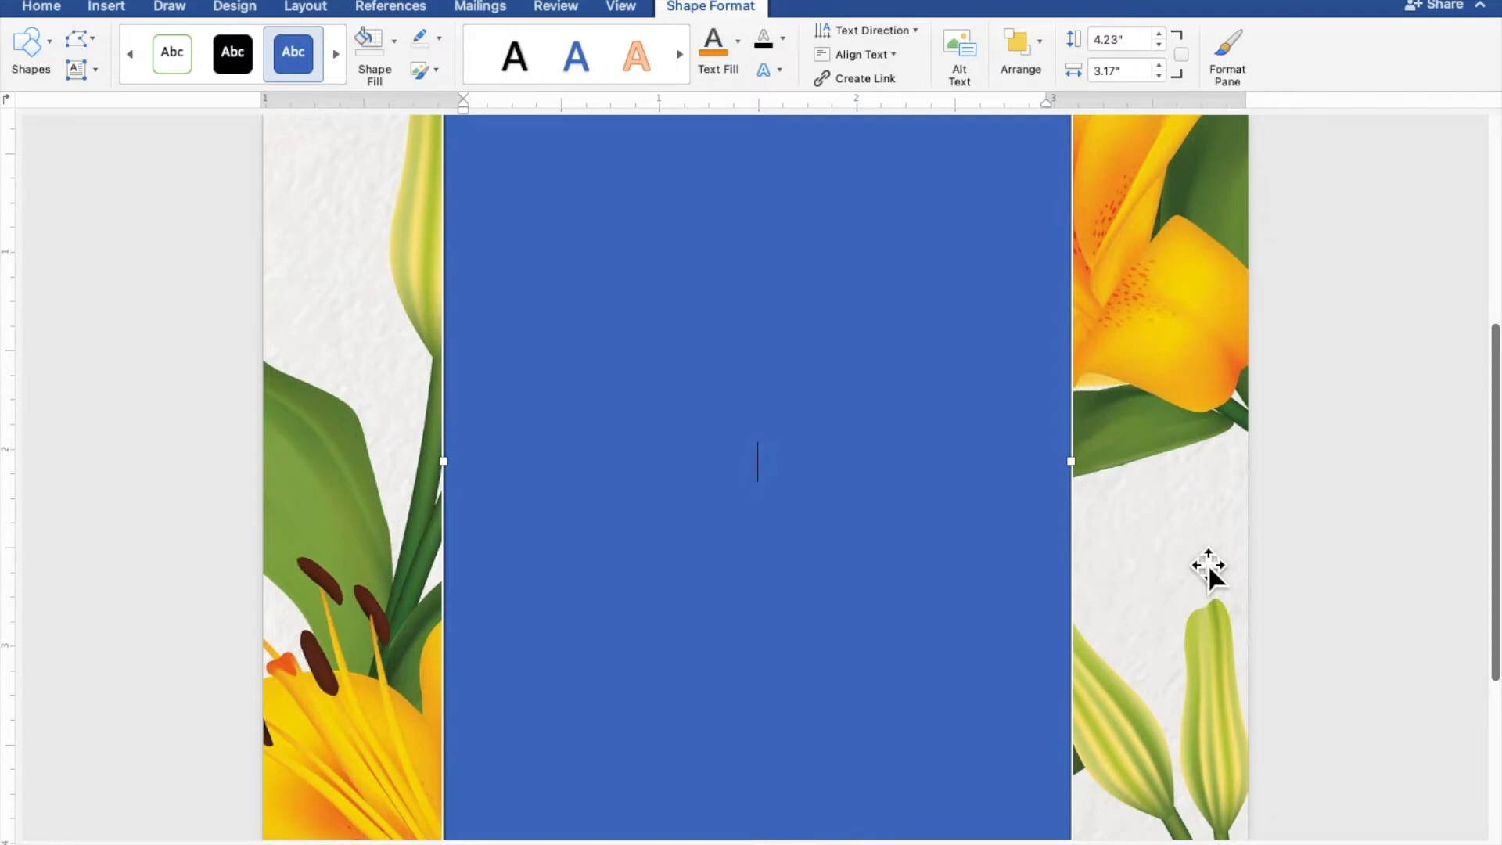
Type TOGETHER WITH THEIR FAMILIES, then the groom's name, AND, and the bride's name, one per line.
{"action": "type", "text": "GET"}
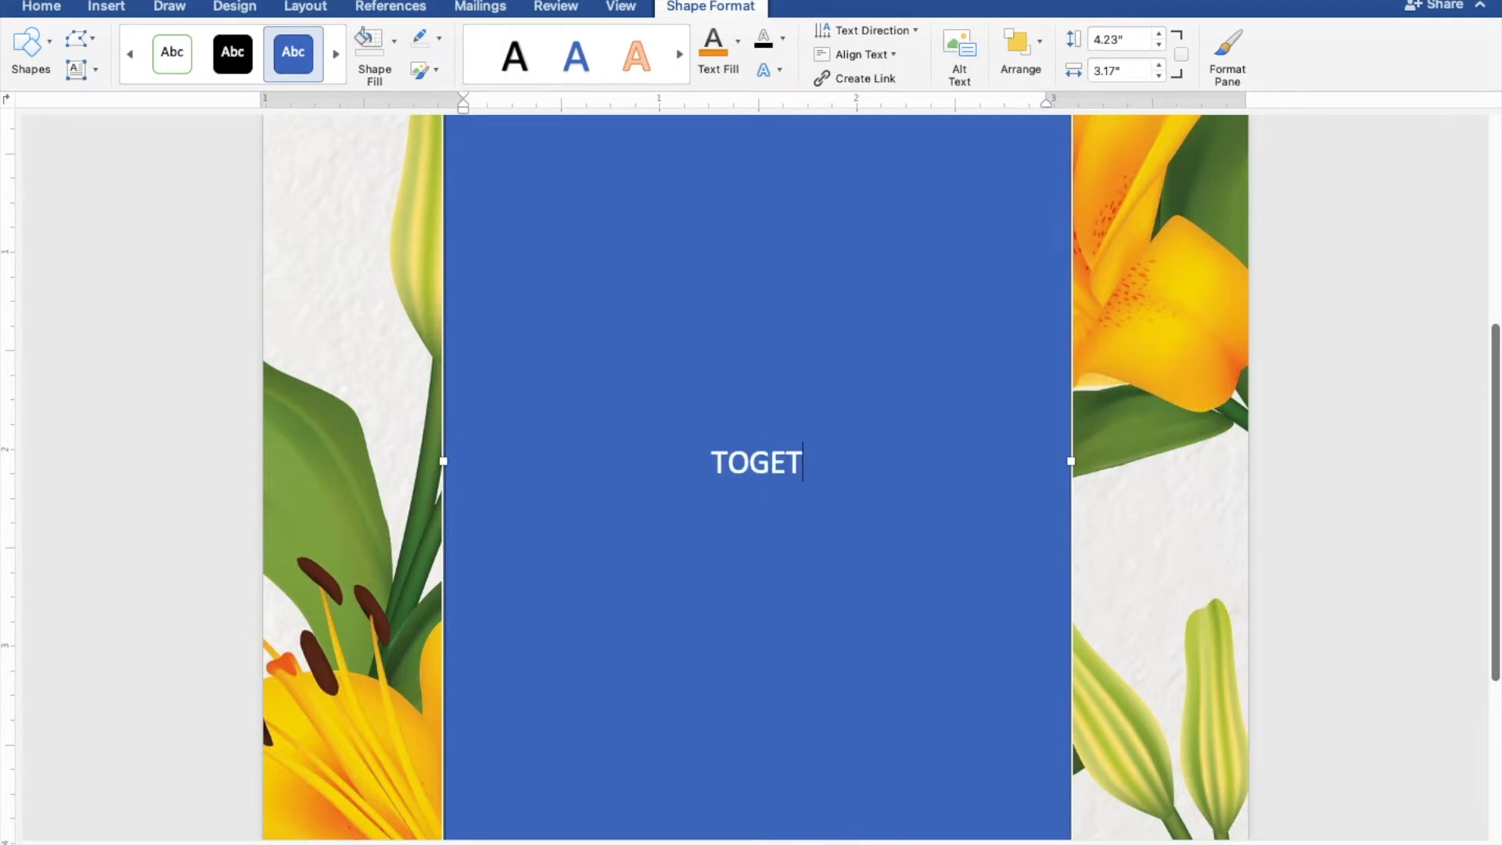
{"action": "type", "text": "HER WITH THEIR FAMILIES"}
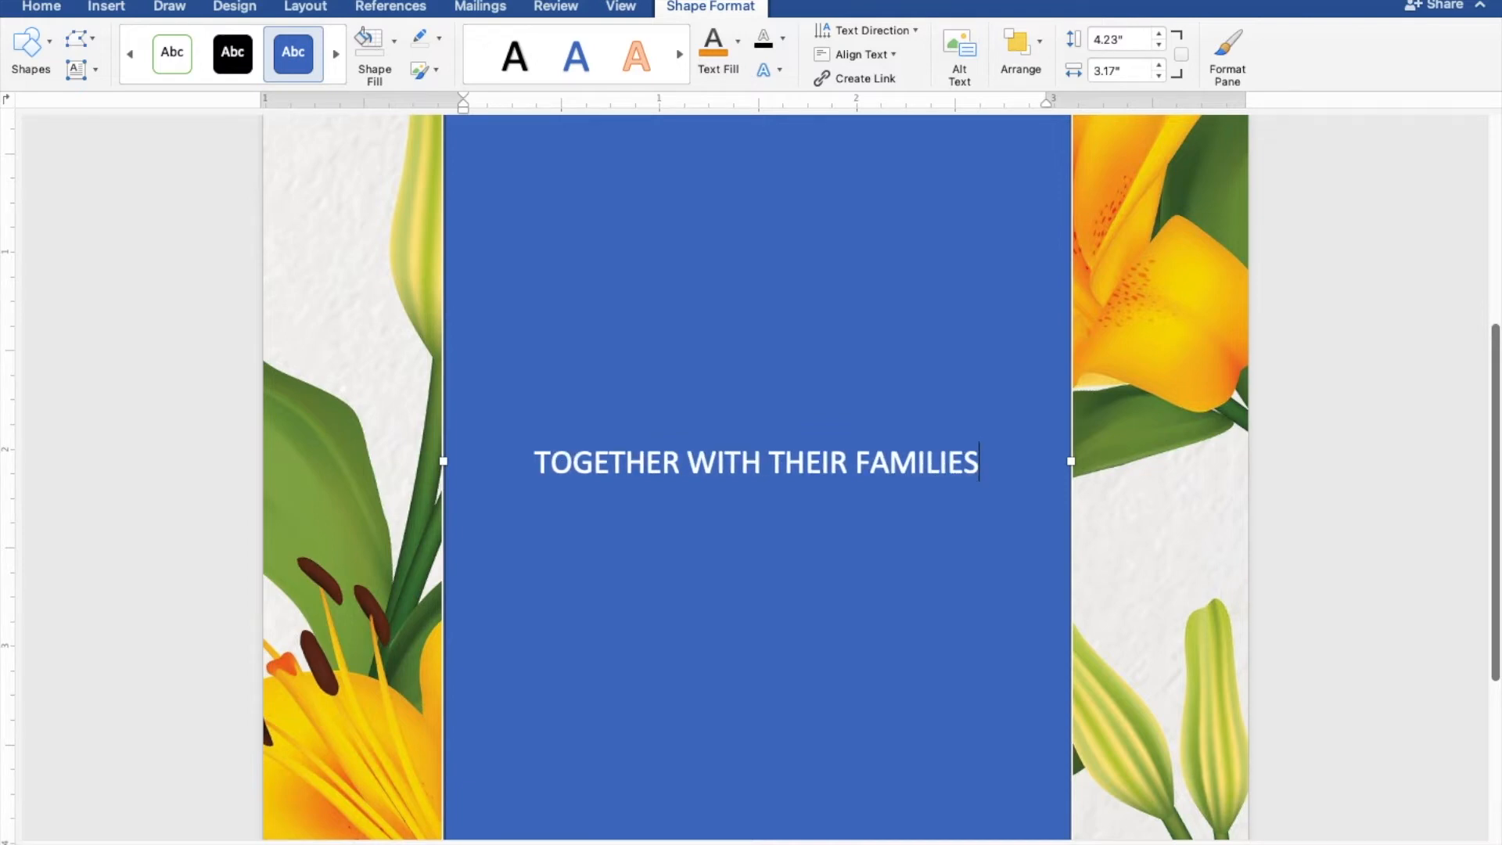
{"action": "key", "text": "Return"}
{"action": "key", "text": "Return"}
{"action": "key", "text": "Return"}
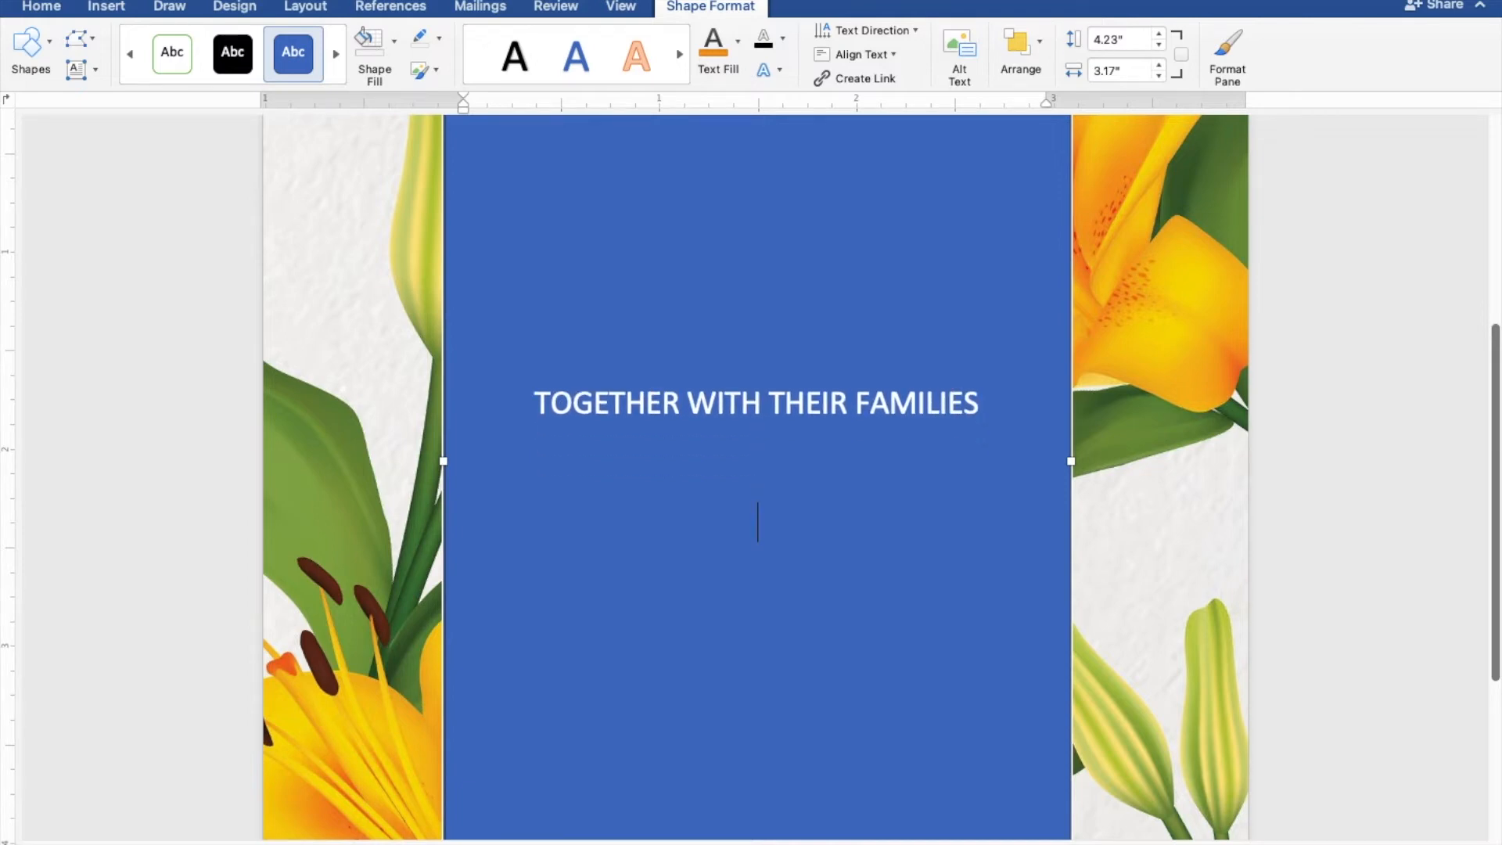
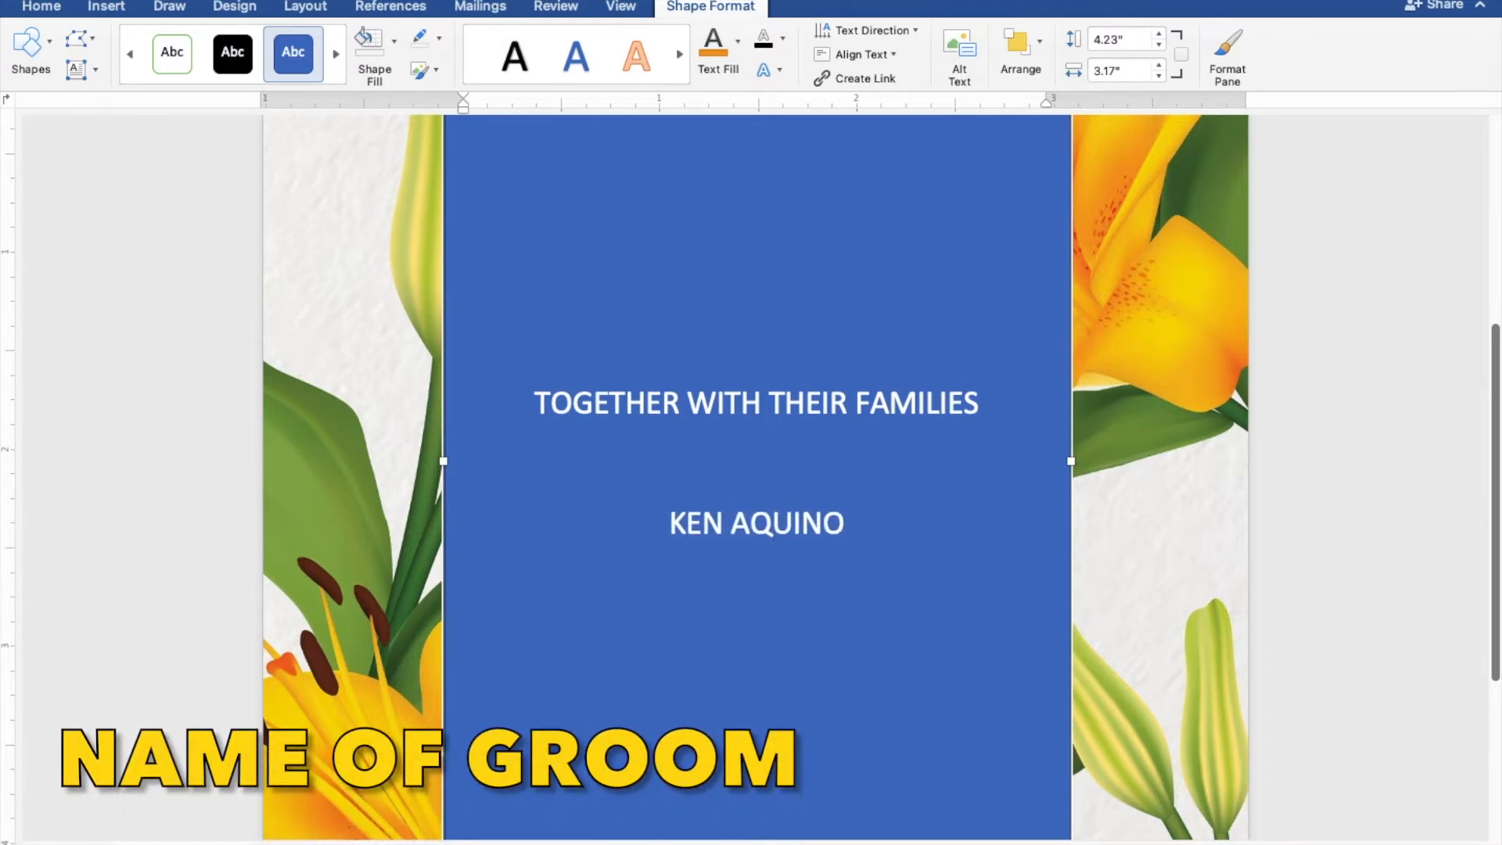
{"action": "key", "text": "Return"}
{"action": "type", "text": "AND"}
{"action": "key", "text": "Return"}
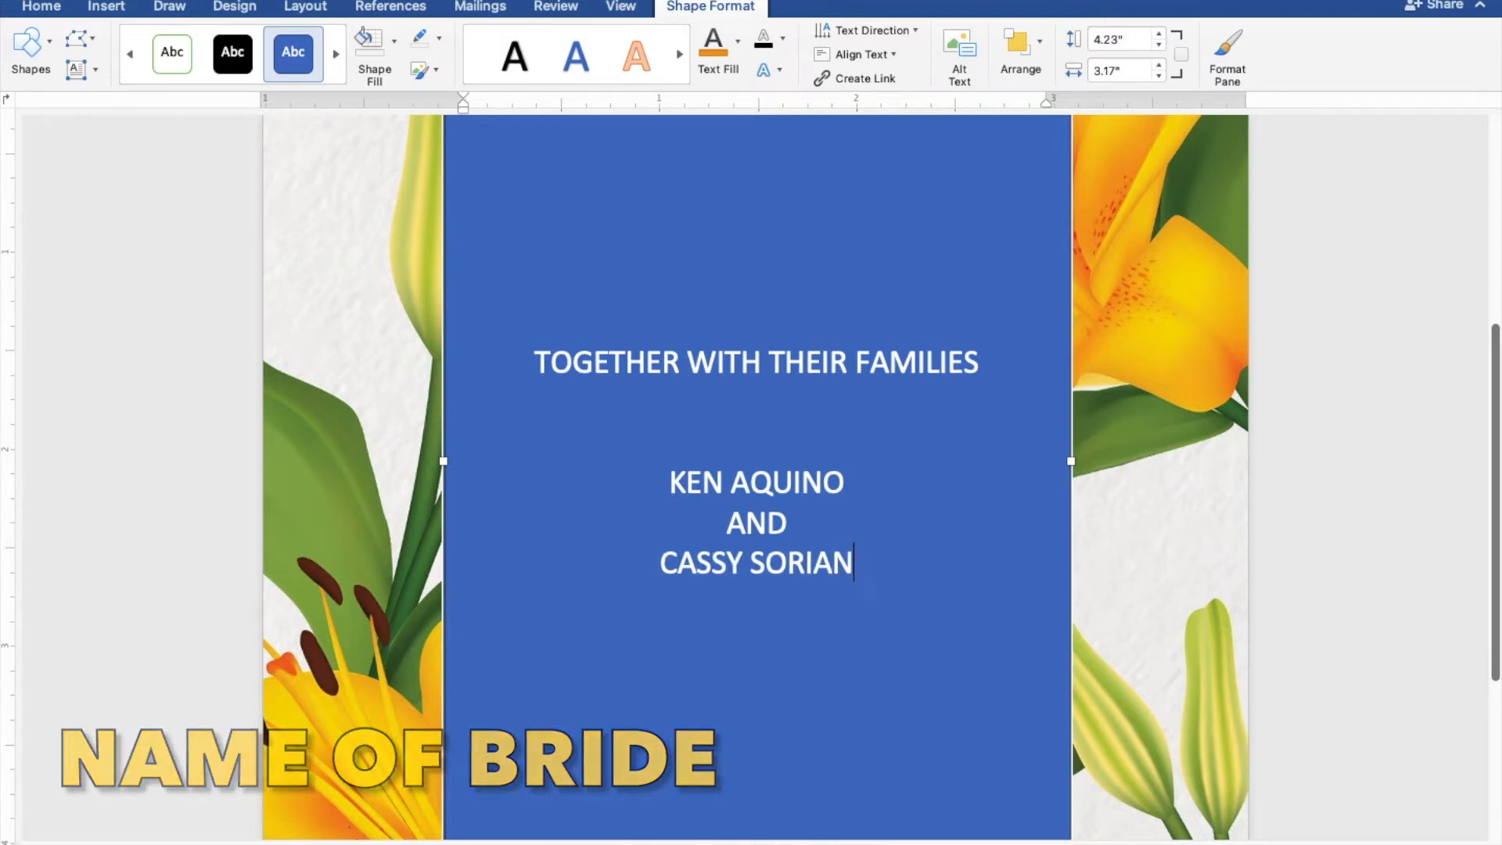
{"action": "key", "text": "Return"}
{"action": "key", "text": "Return"}
{"action": "key", "text": "Return"}
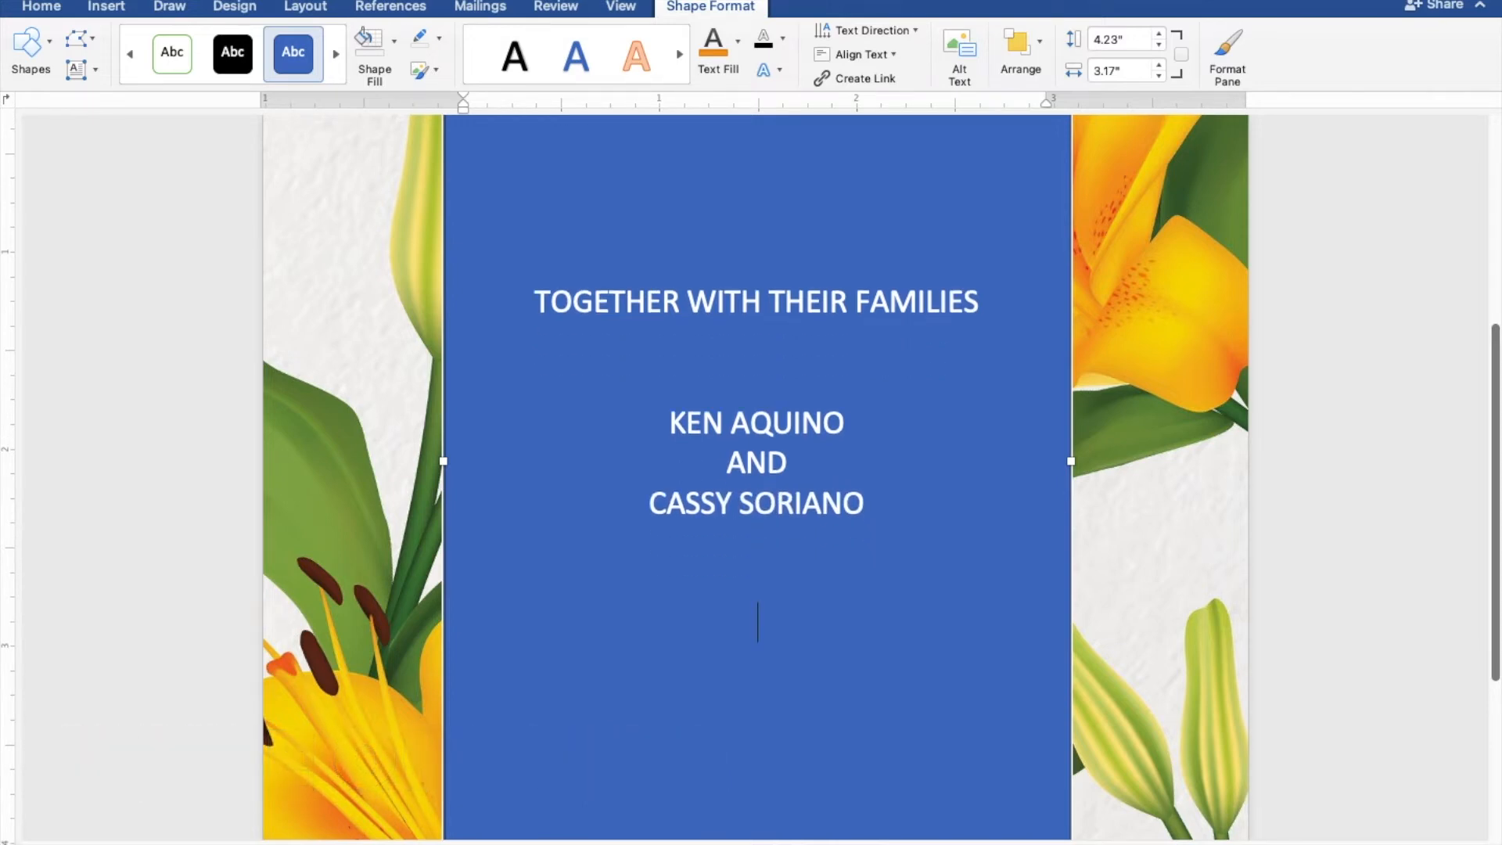
Type REQUEST THE PLEASURE OF YOUR PRESENCE and AS THEY JOYFULLY UNITE IN MARRIAGE, then add a blank line.
{"action": "type", "text": "REQUE"}
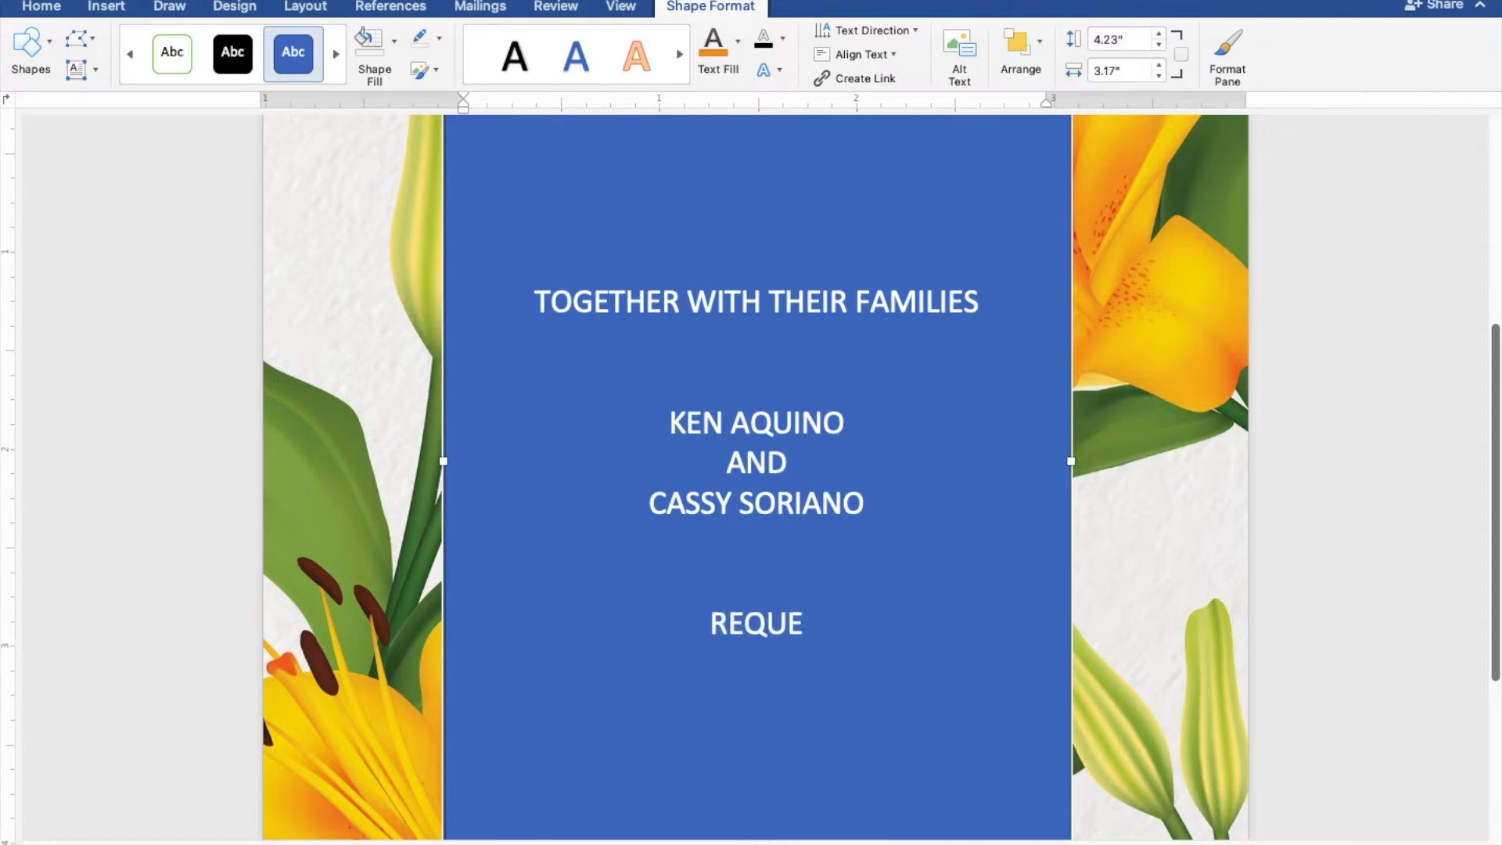
{"action": "type", "text": "ST T"}
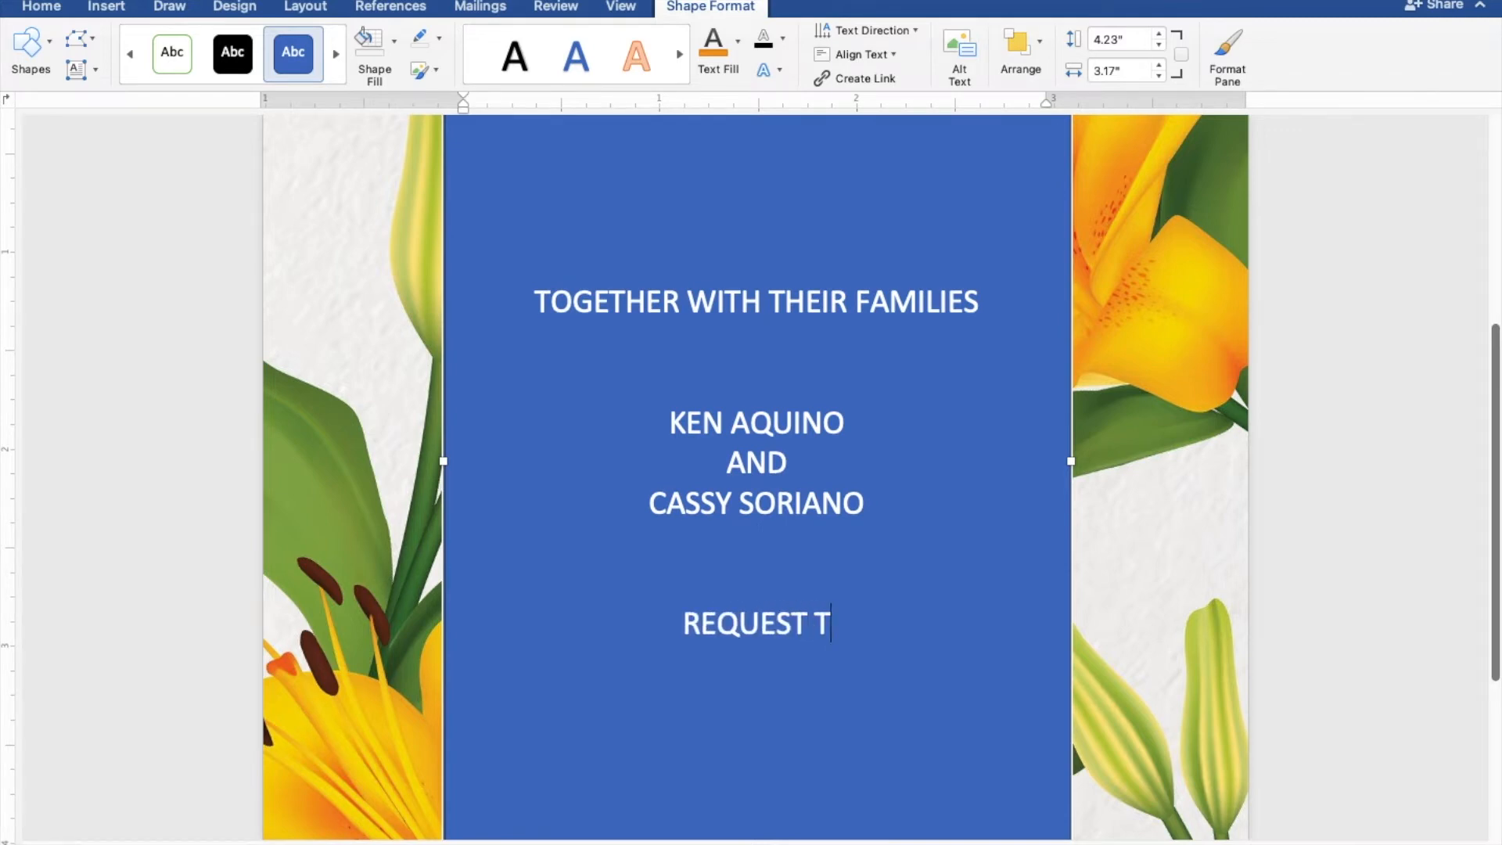
{"action": "type", "text": "HE PL"}
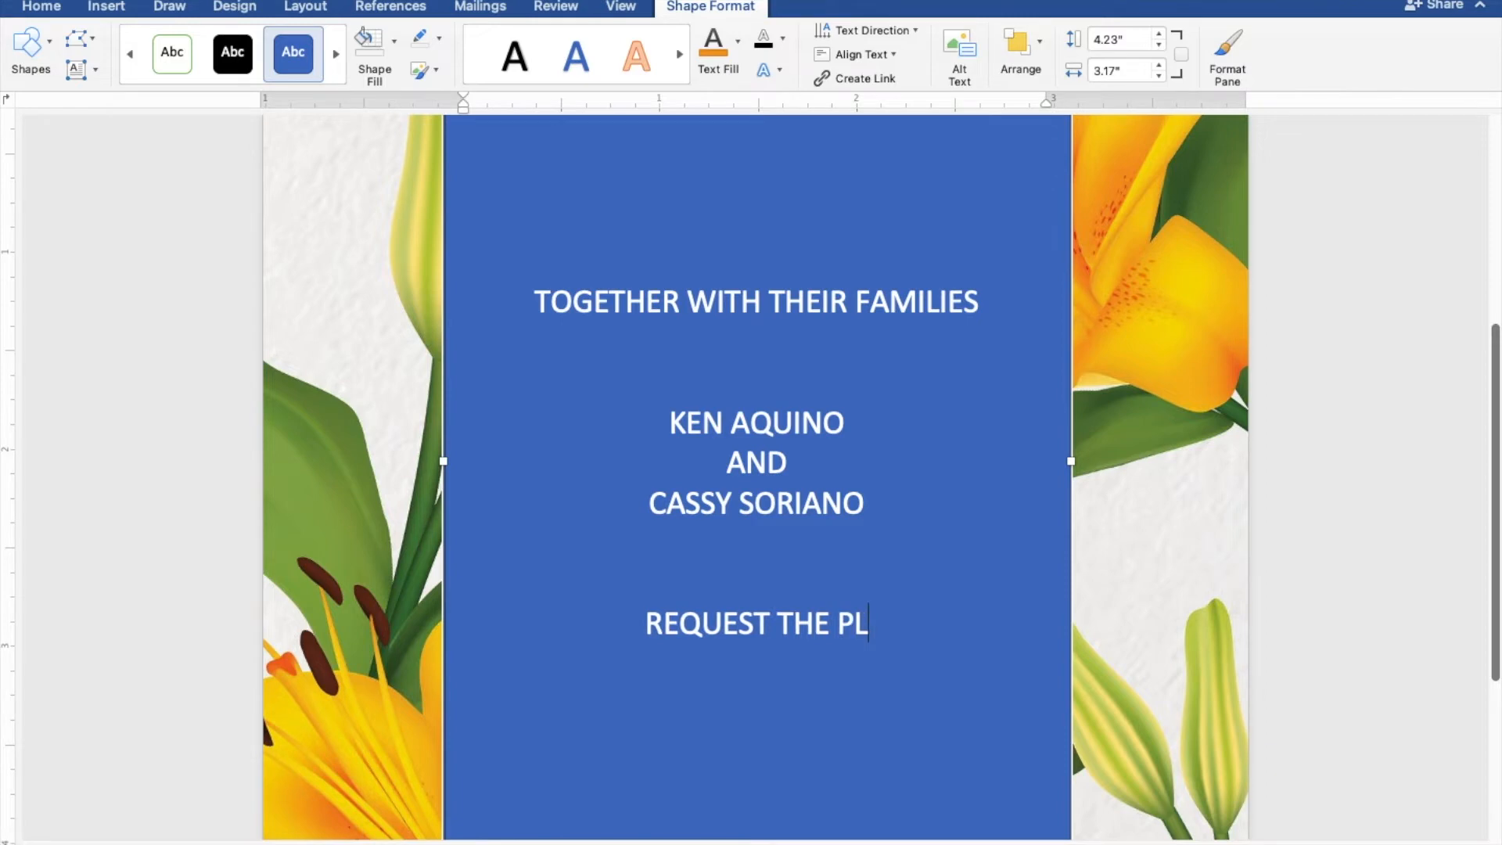
{"action": "type", "text": "EASUR"}
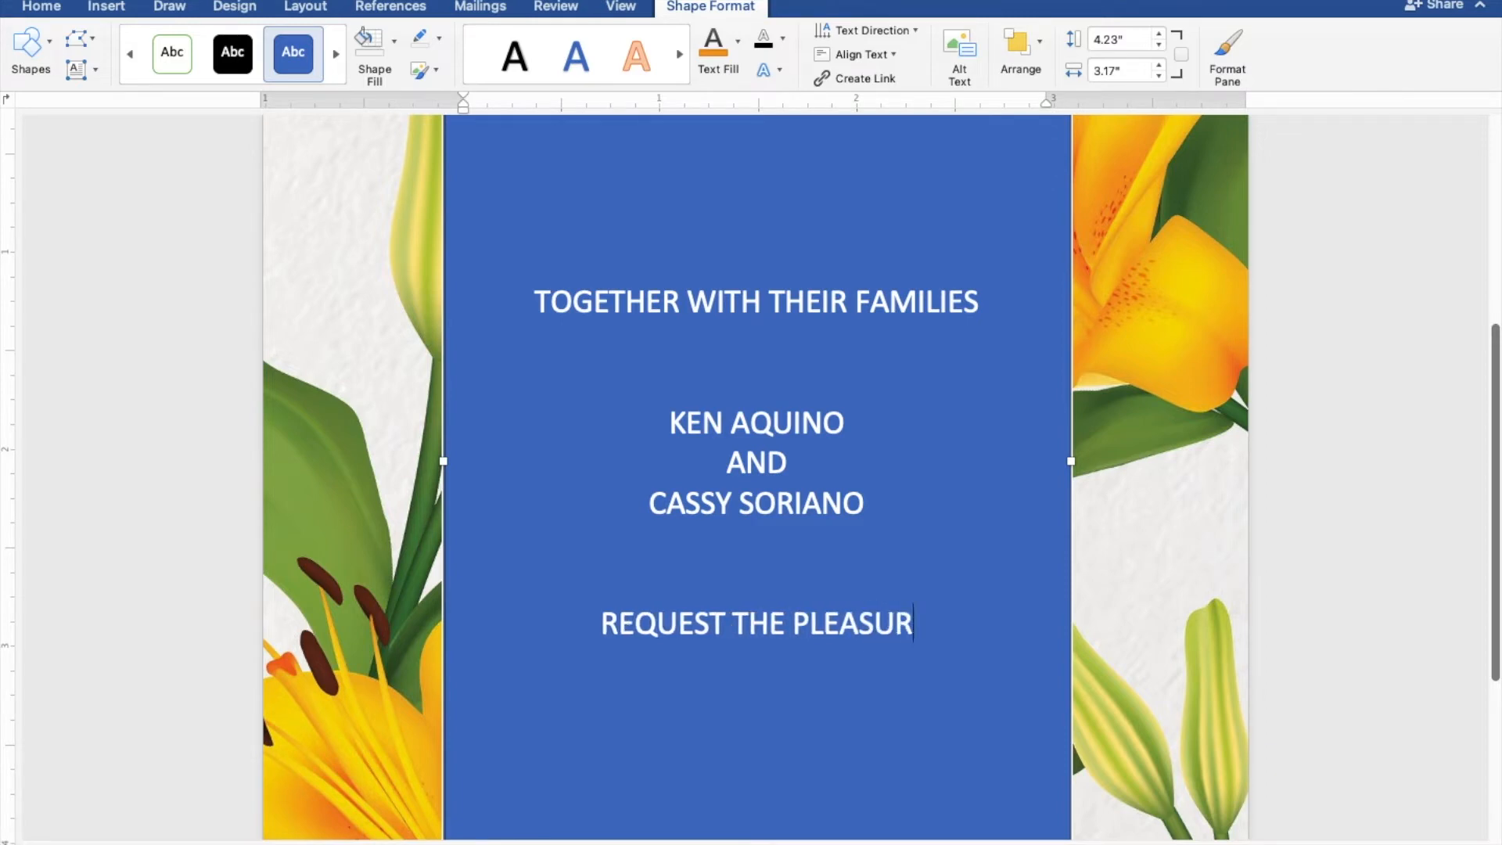
{"action": "type", "text": "E OF YOUR PRESEN"}
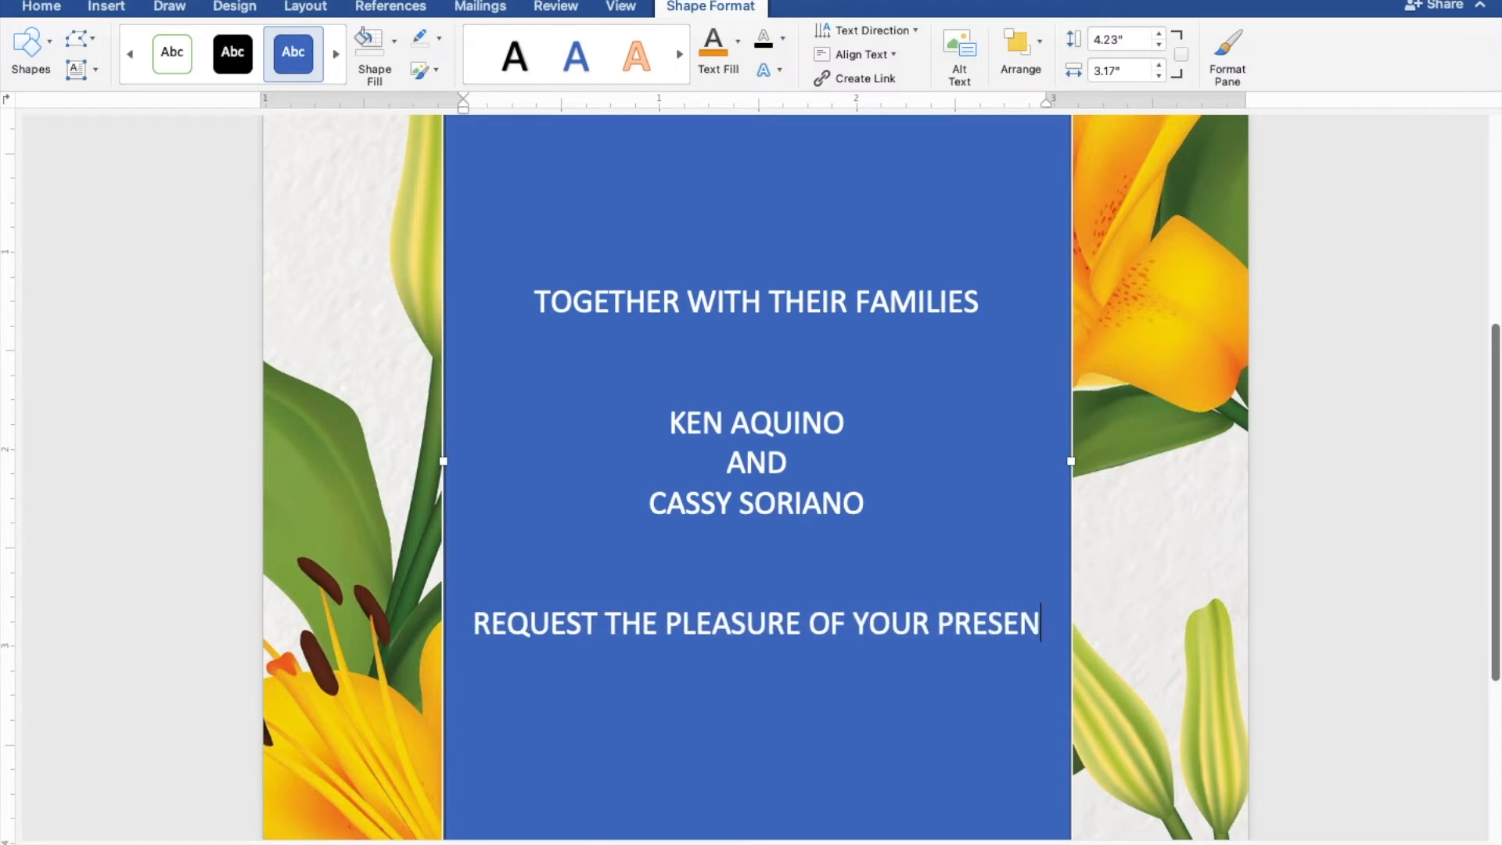
{"action": "type", "text": "CE"}
{"action": "key", "text": "Return"}
{"action": "type", "text": "AS THEY"}
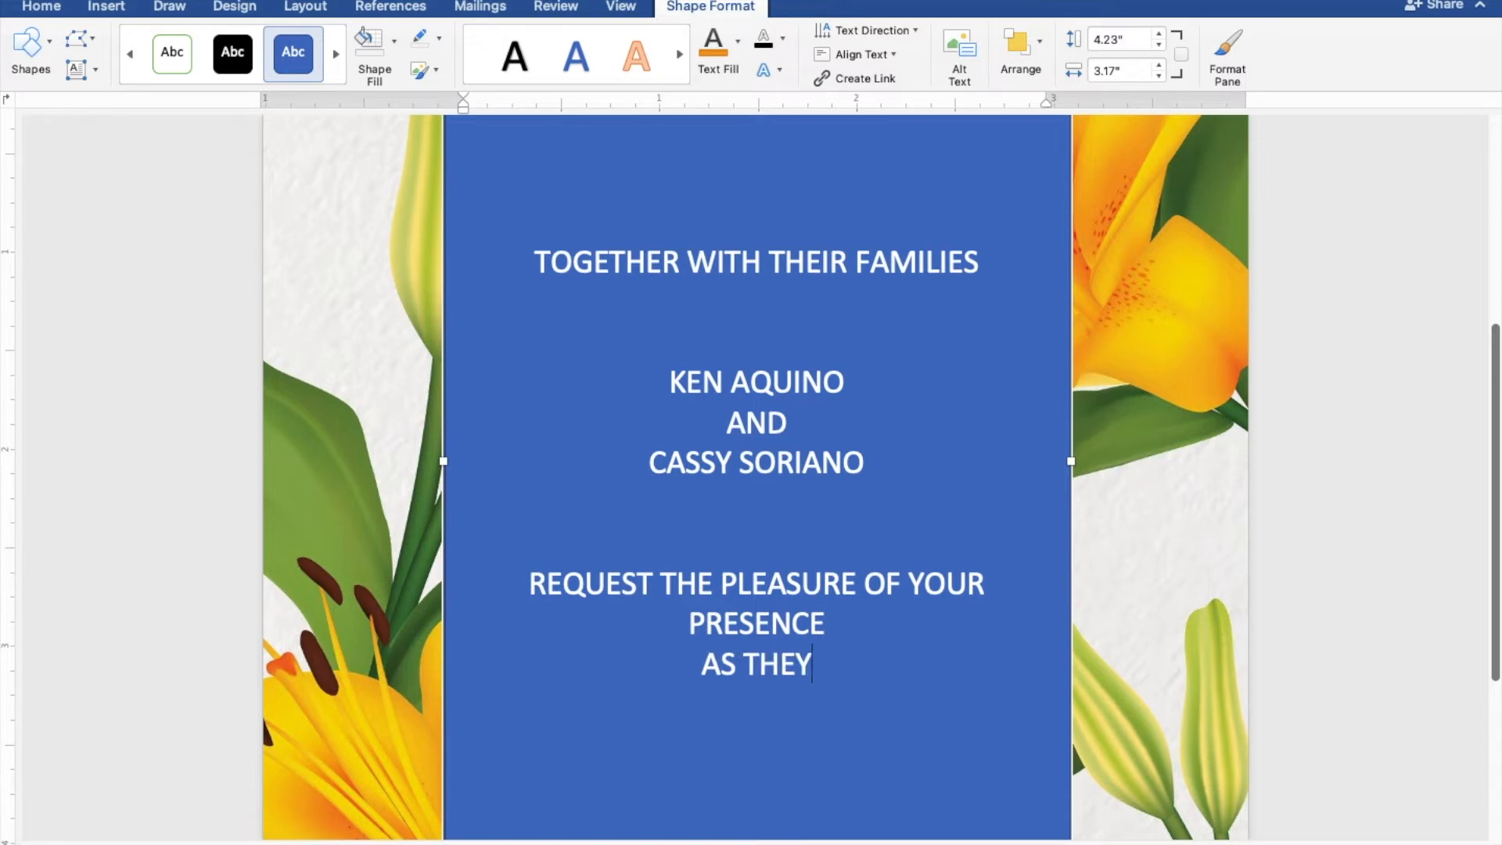
{"action": "type", "text": " JOY"}
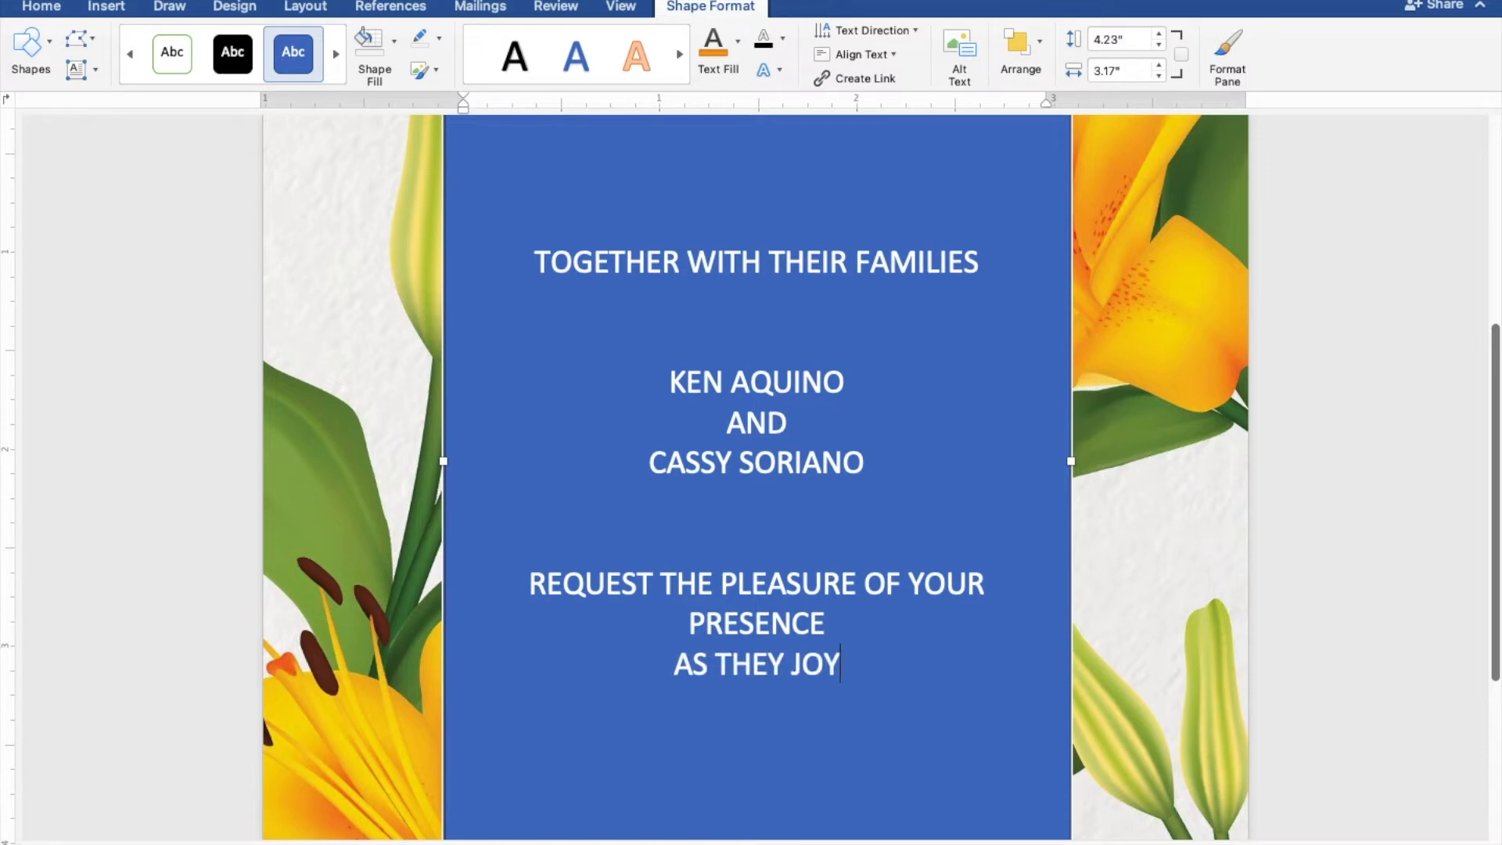
{"action": "type", "text": "FULL"}
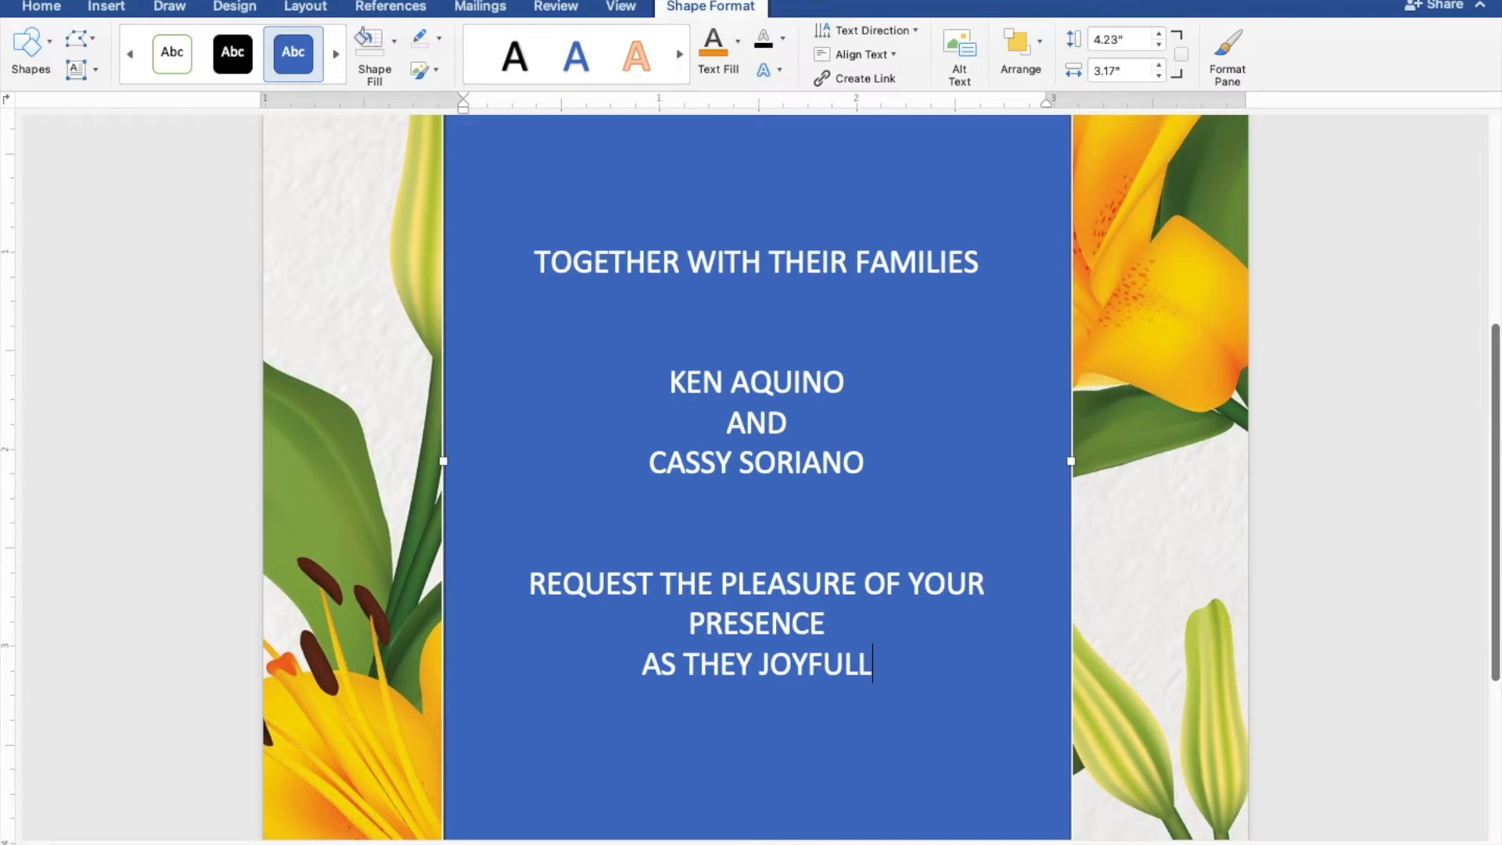
{"action": "type", "text": "Y UNI"}
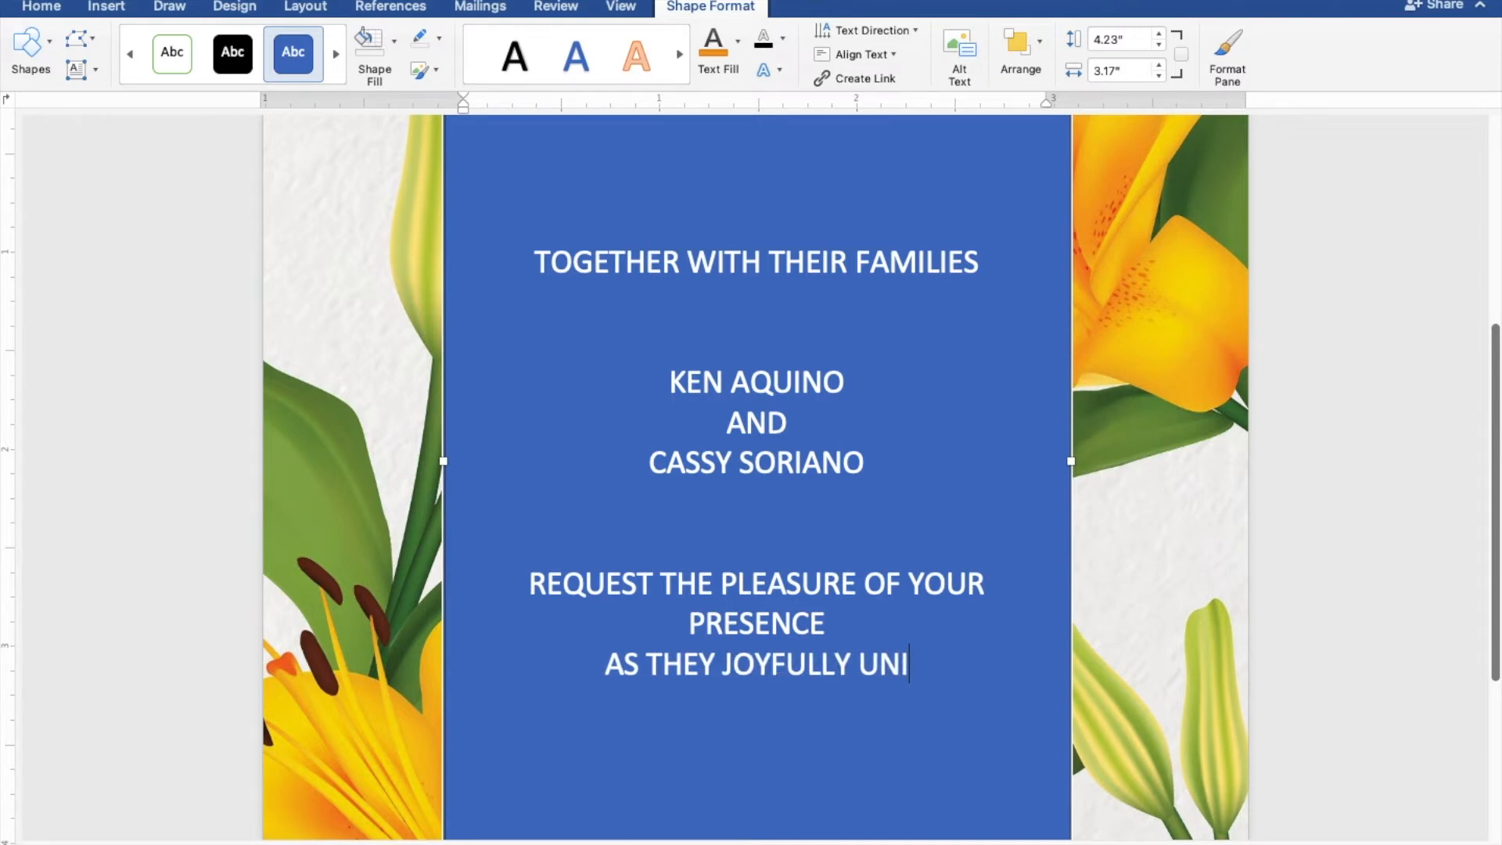
{"action": "type", "text": "TE IN "}
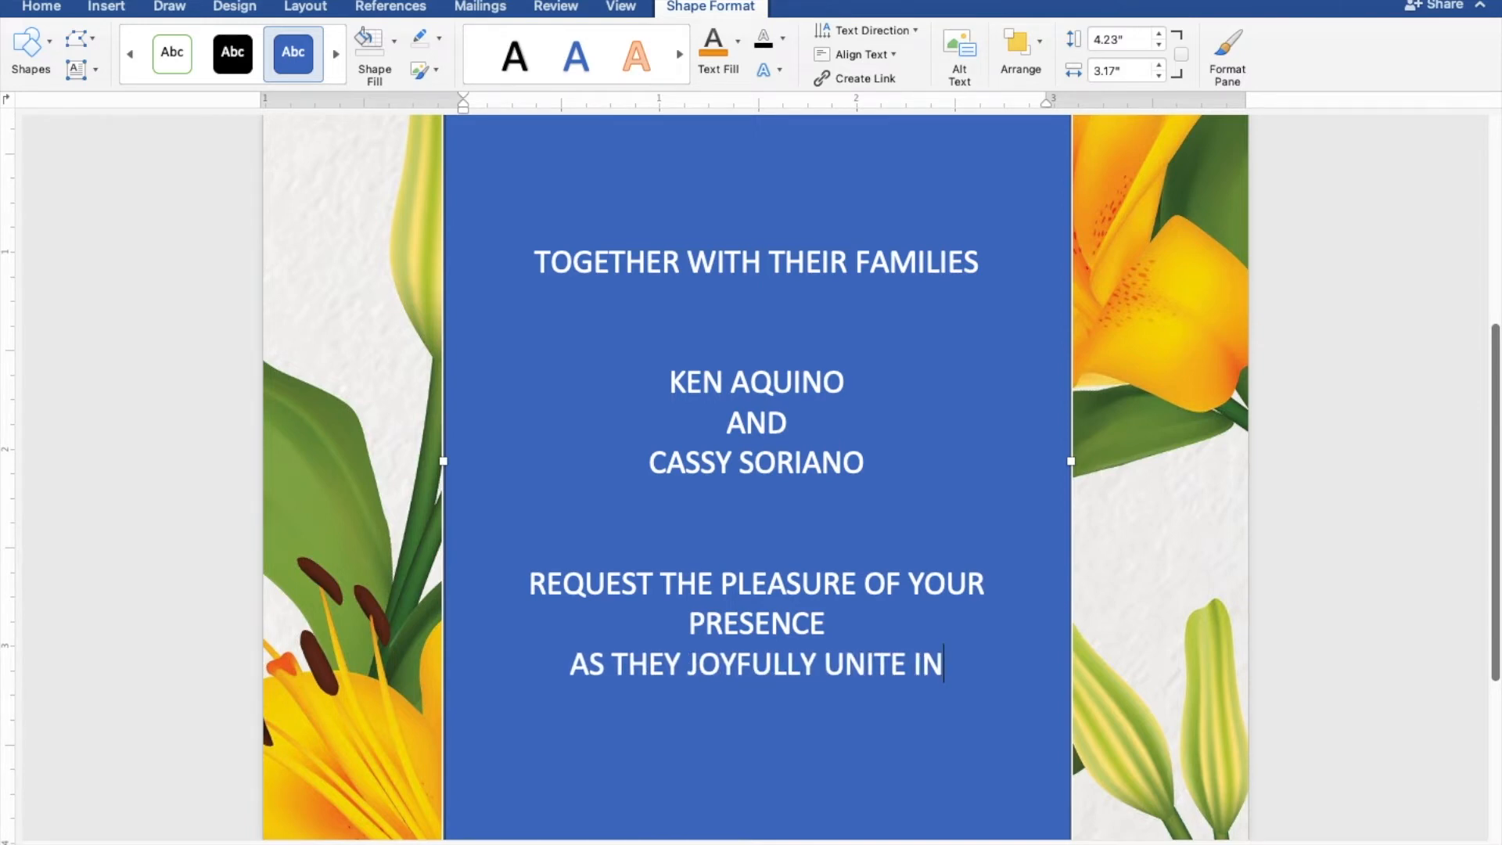
{"action": "type", "text": "MARRI"}
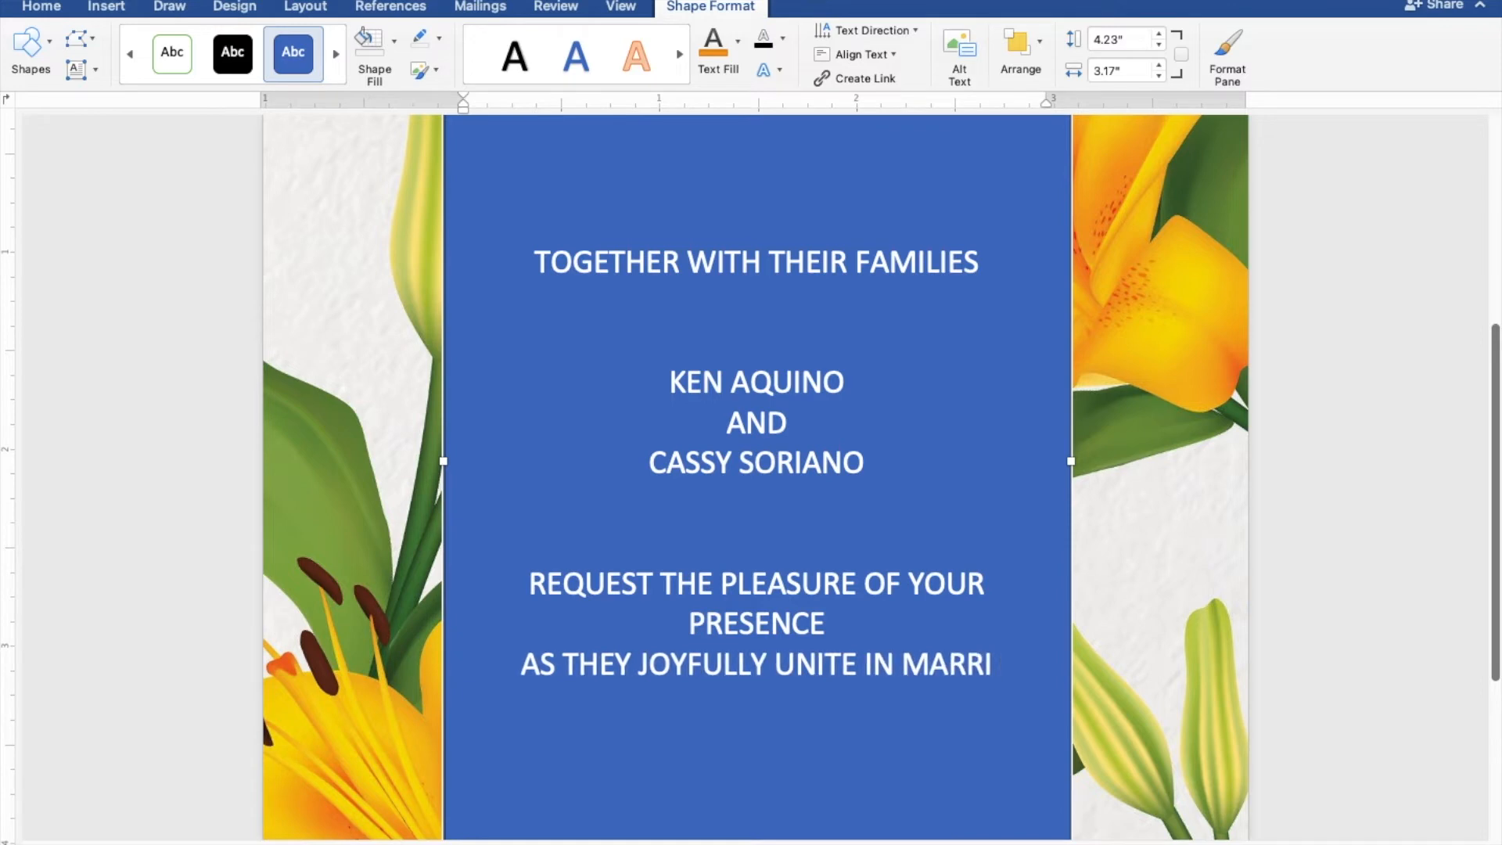
{"action": "type", "text": "AGE"}
{"action": "key", "text": "Return"}
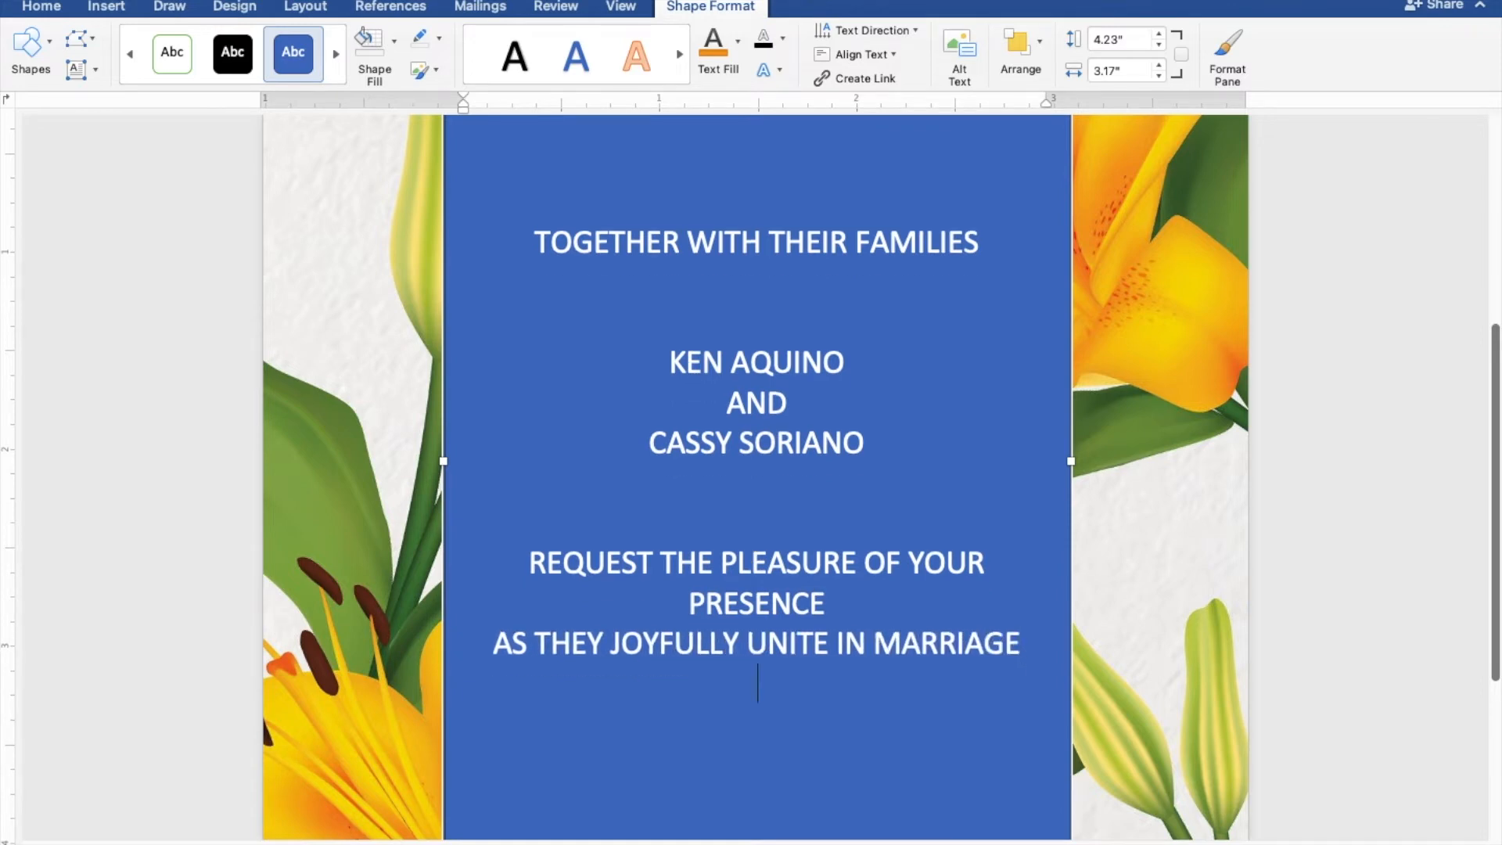
{"action": "key", "text": "Return"}
Add the lines SUNDAY, FEBRUARY 27, 2022 and TEN O'CLOCK IN THE MORNING.
{"action": "type", "text": "SUN"}
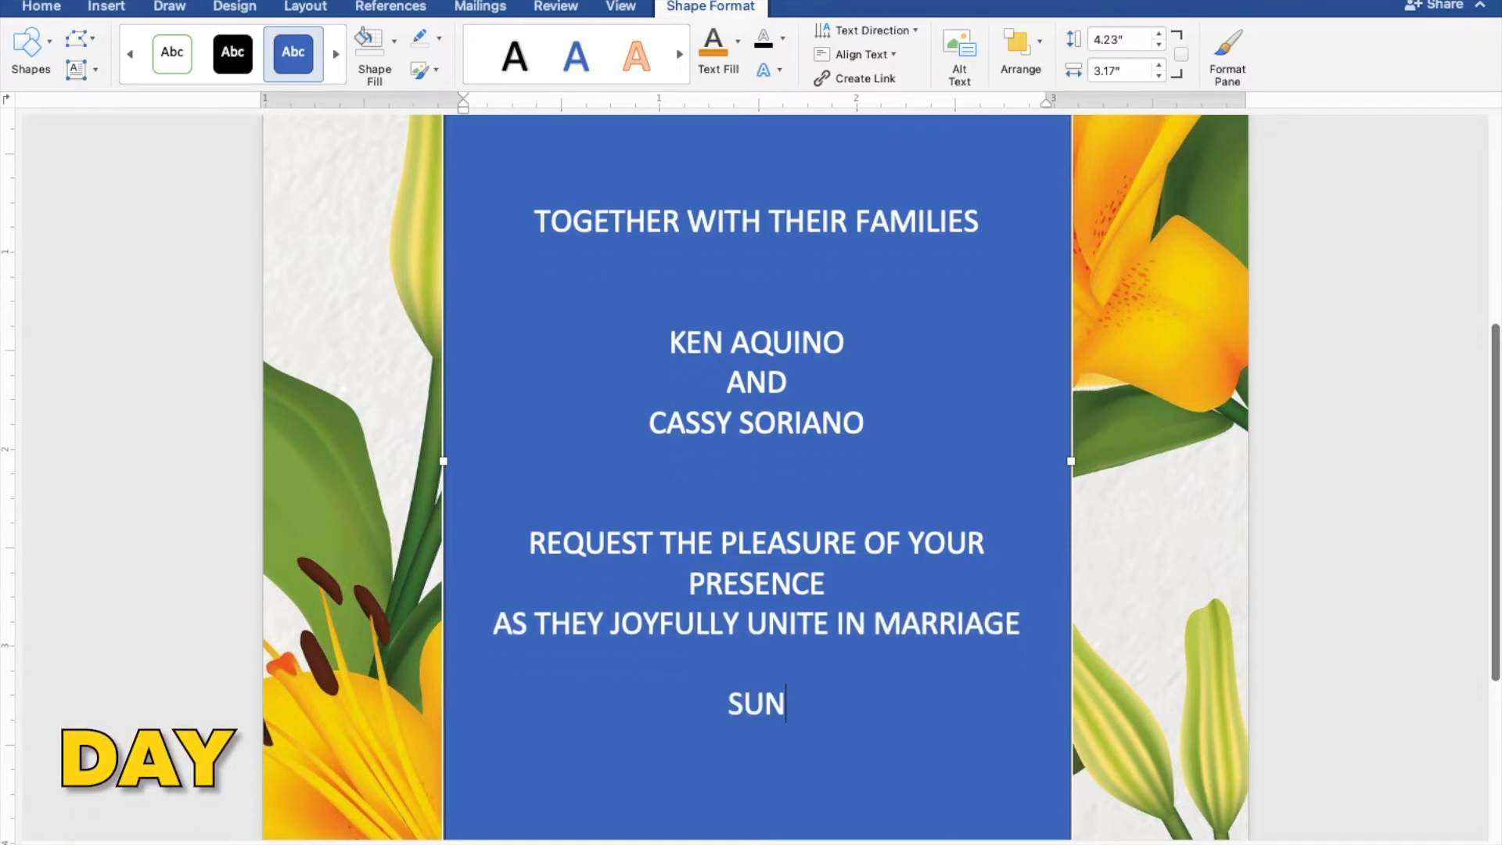
{"action": "type", "text": "DAY"}
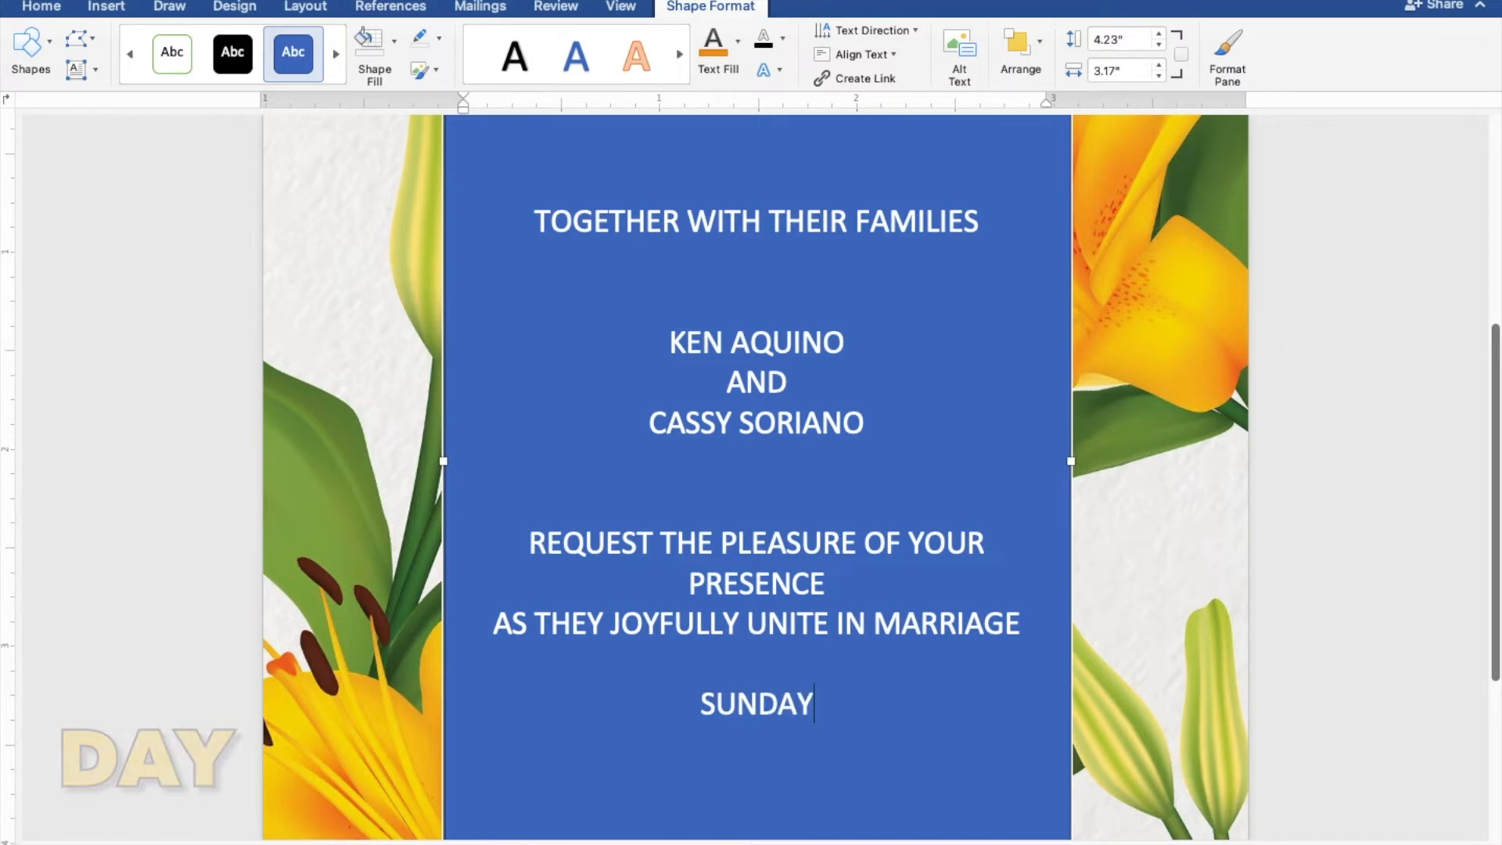
{"action": "key", "text": "Return"}
{"action": "type", "text": "FEBR"}
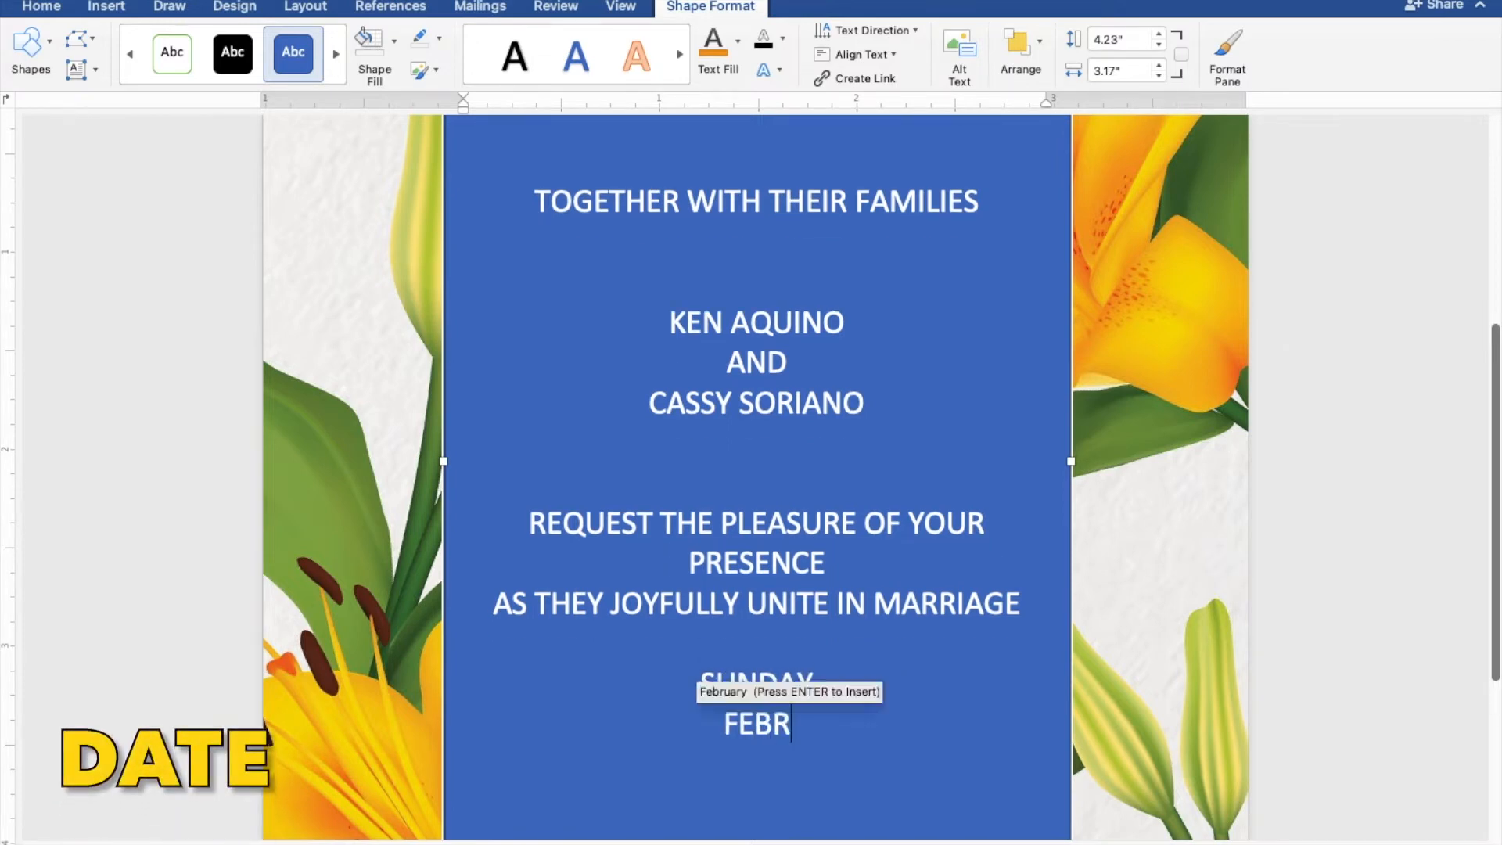
{"action": "type", "text": "UARY "}
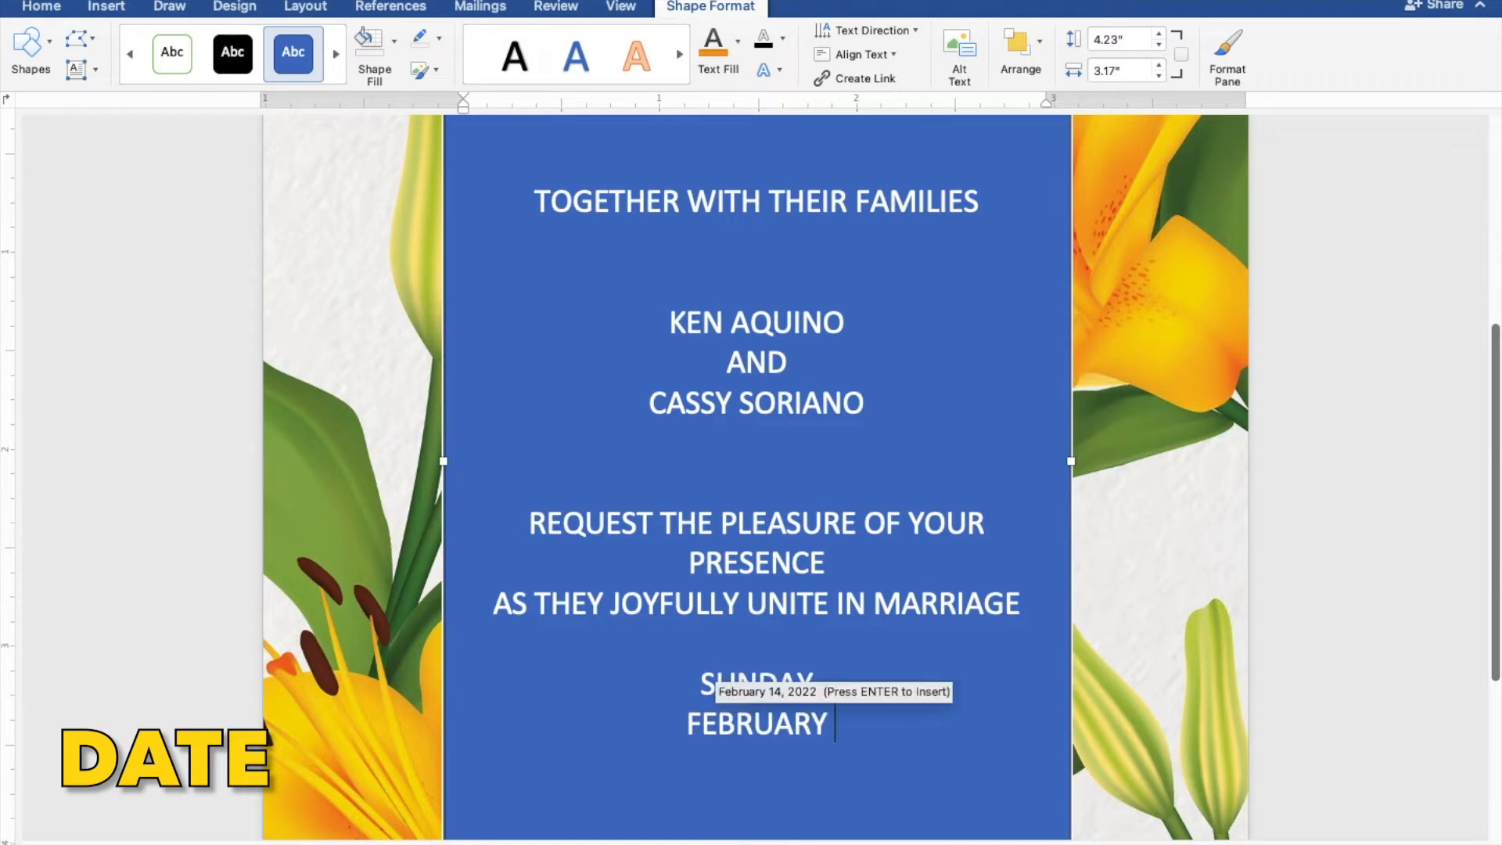
{"action": "type", "text": "27, 2022"}
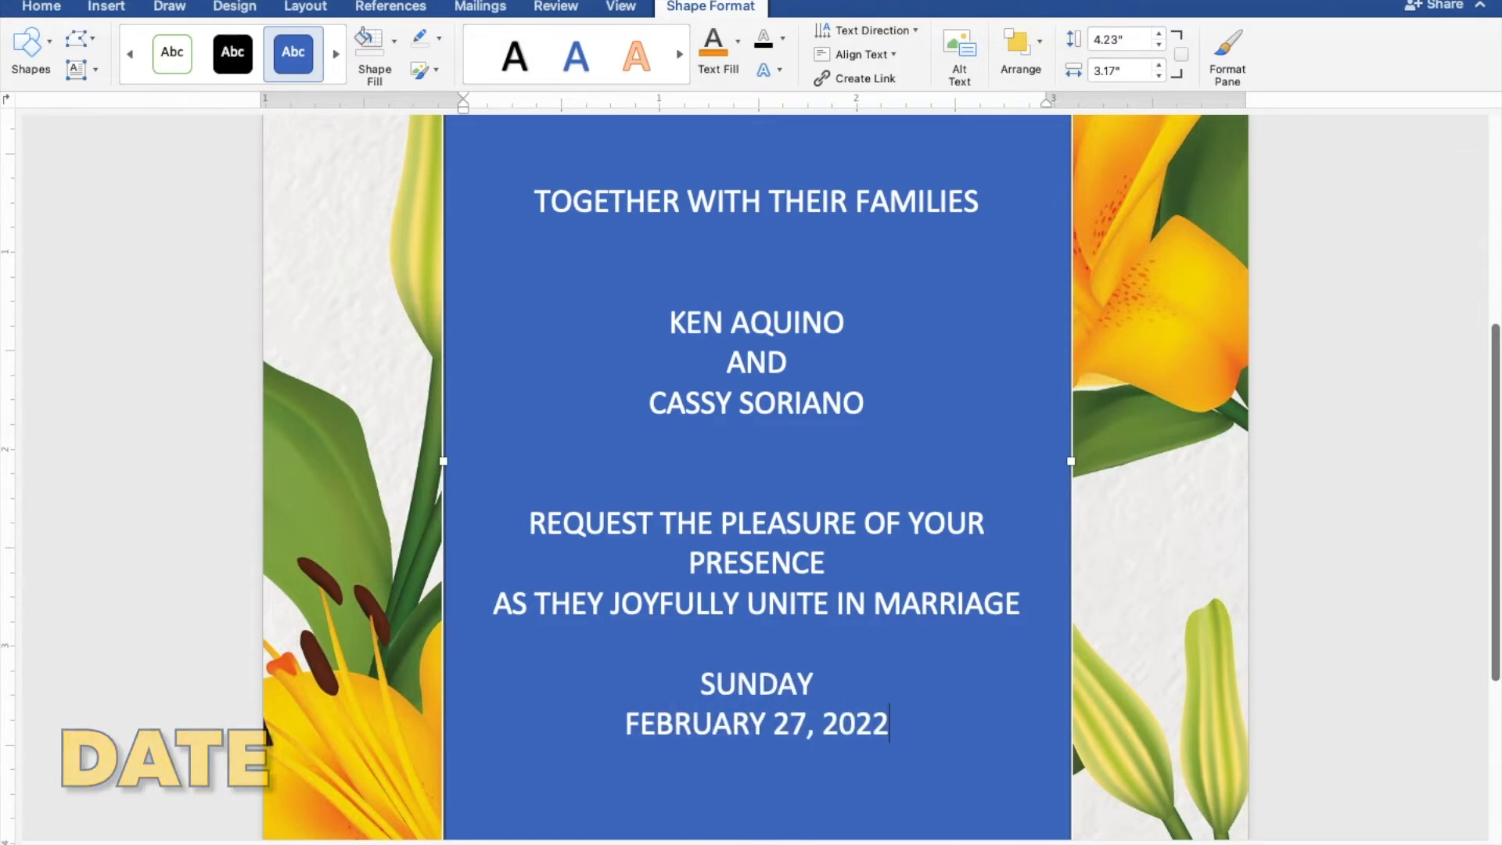
{"action": "key", "text": "Return"}
{"action": "type", "text": "TE"}
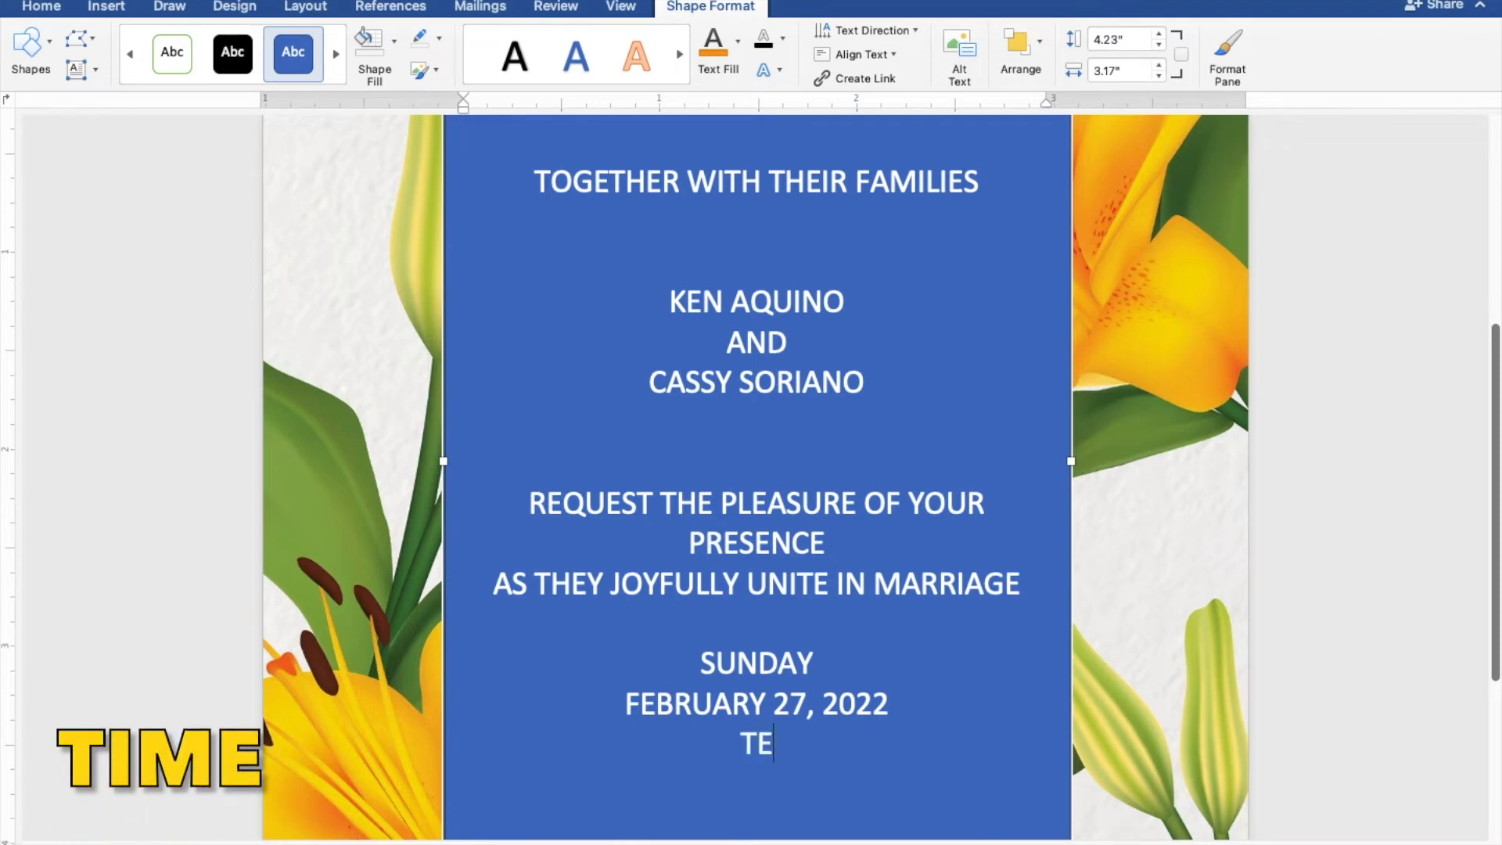
{"action": "type", "text": "N O'CLOCK"}
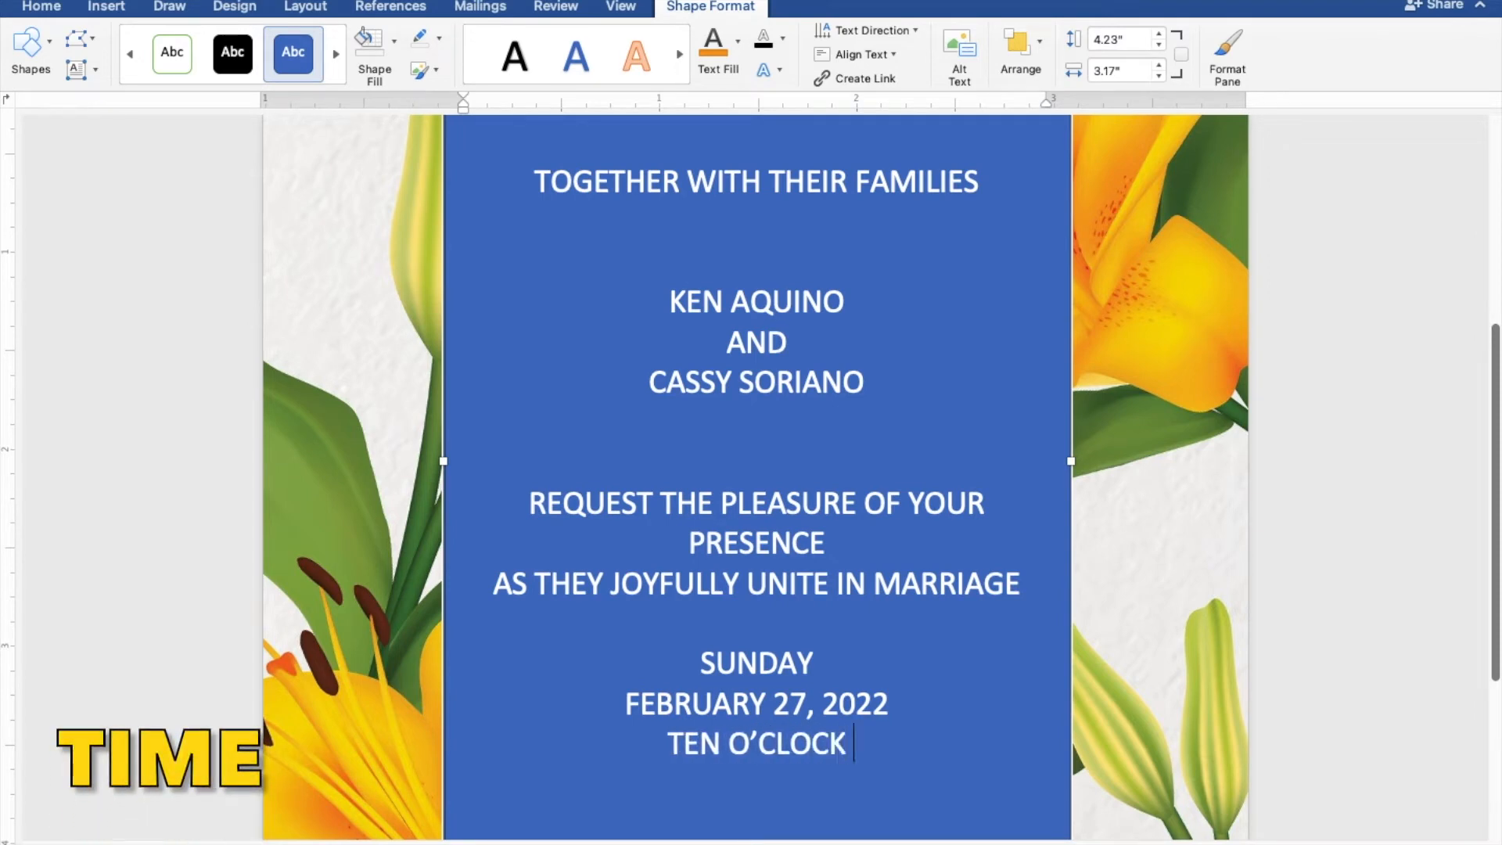
{"action": "type", "text": " IN THE"}
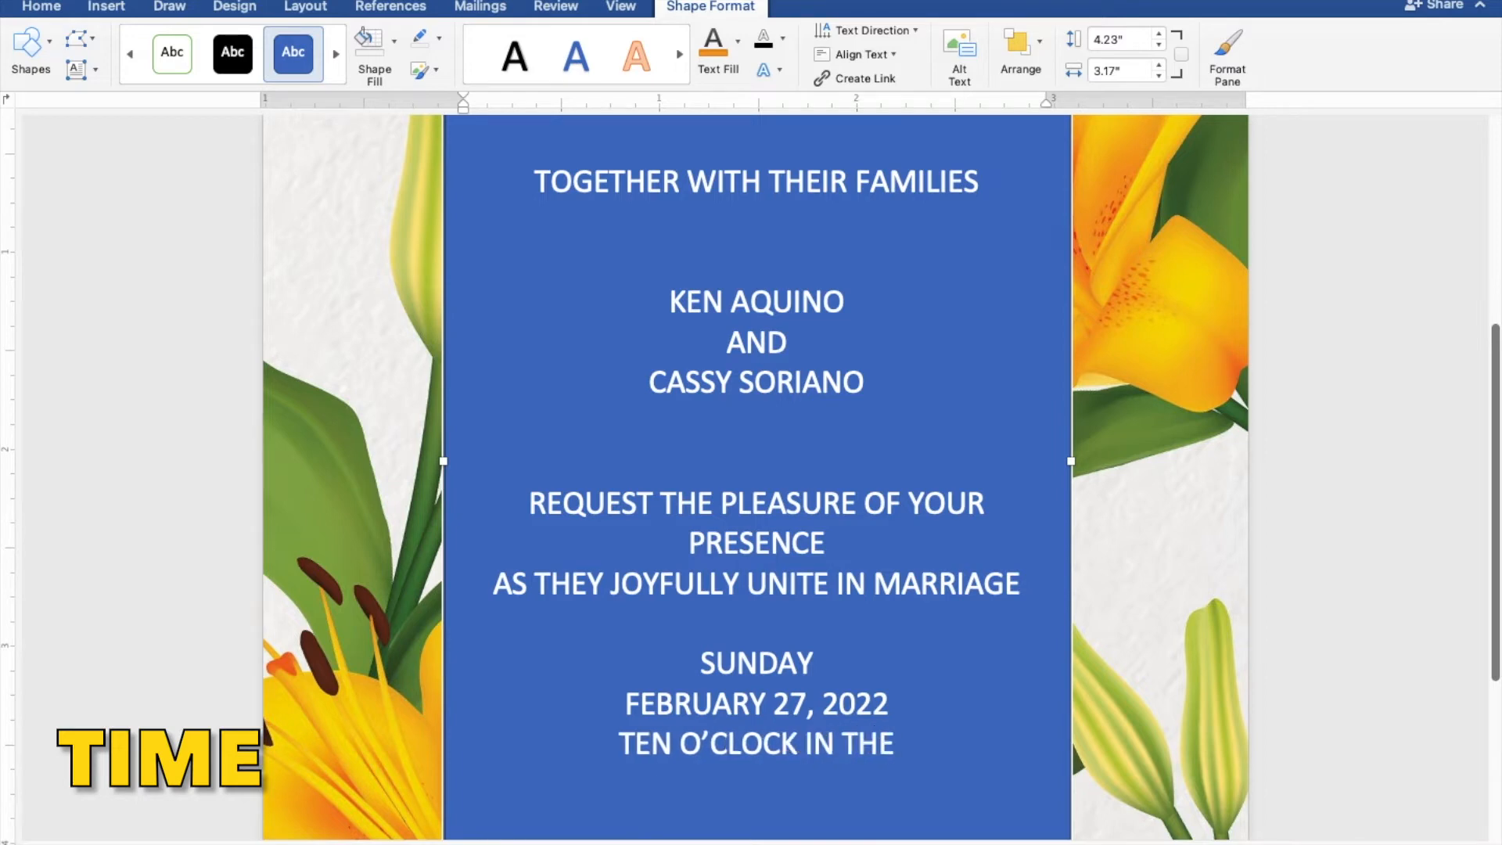
{"action": "type", "text": " MORNI"}
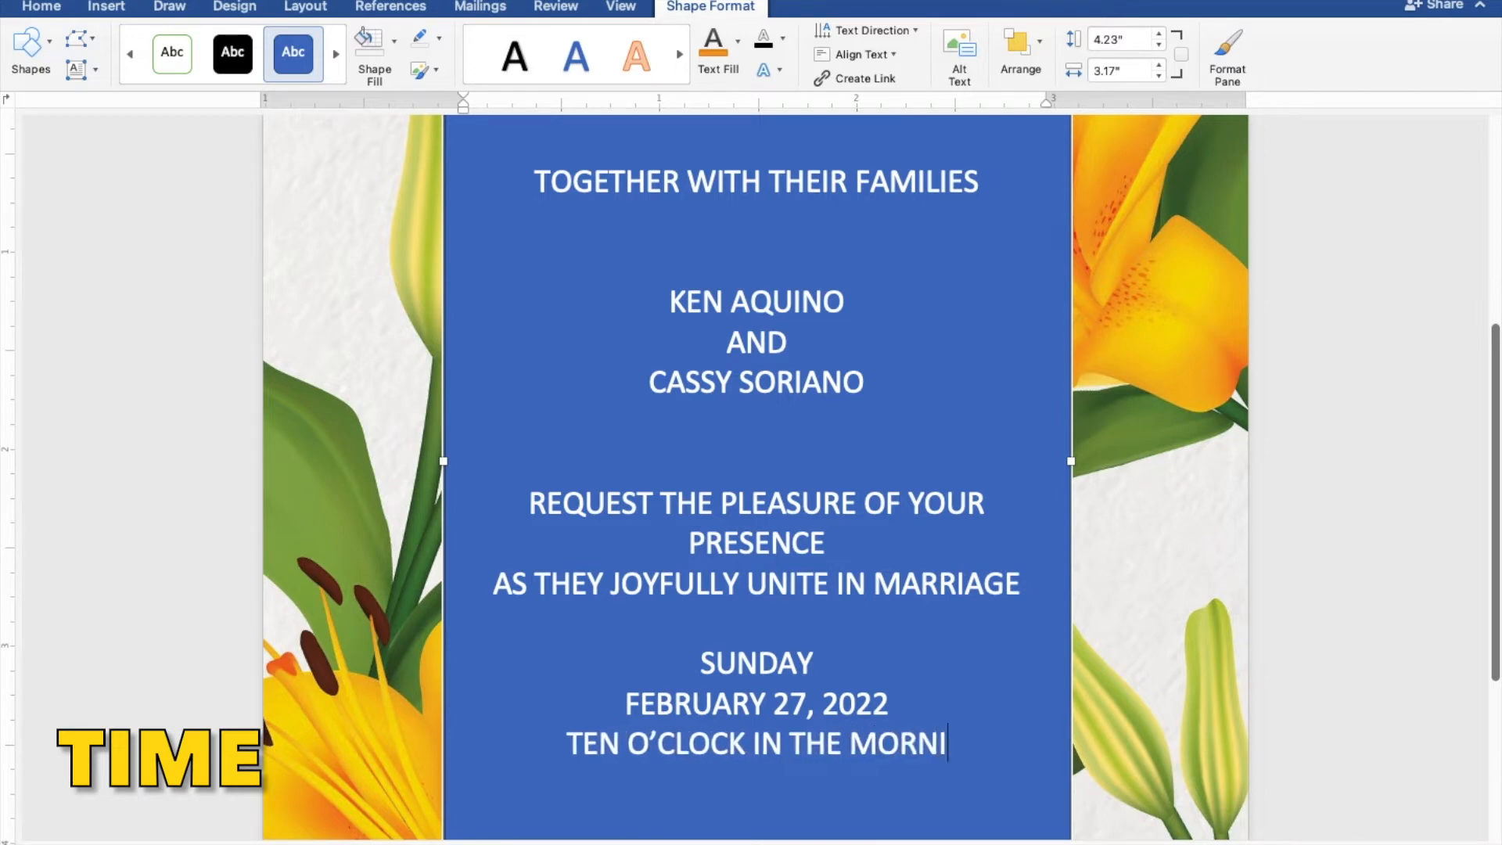
{"action": "type", "text": "NG"}
{"action": "key", "text": "Return"}
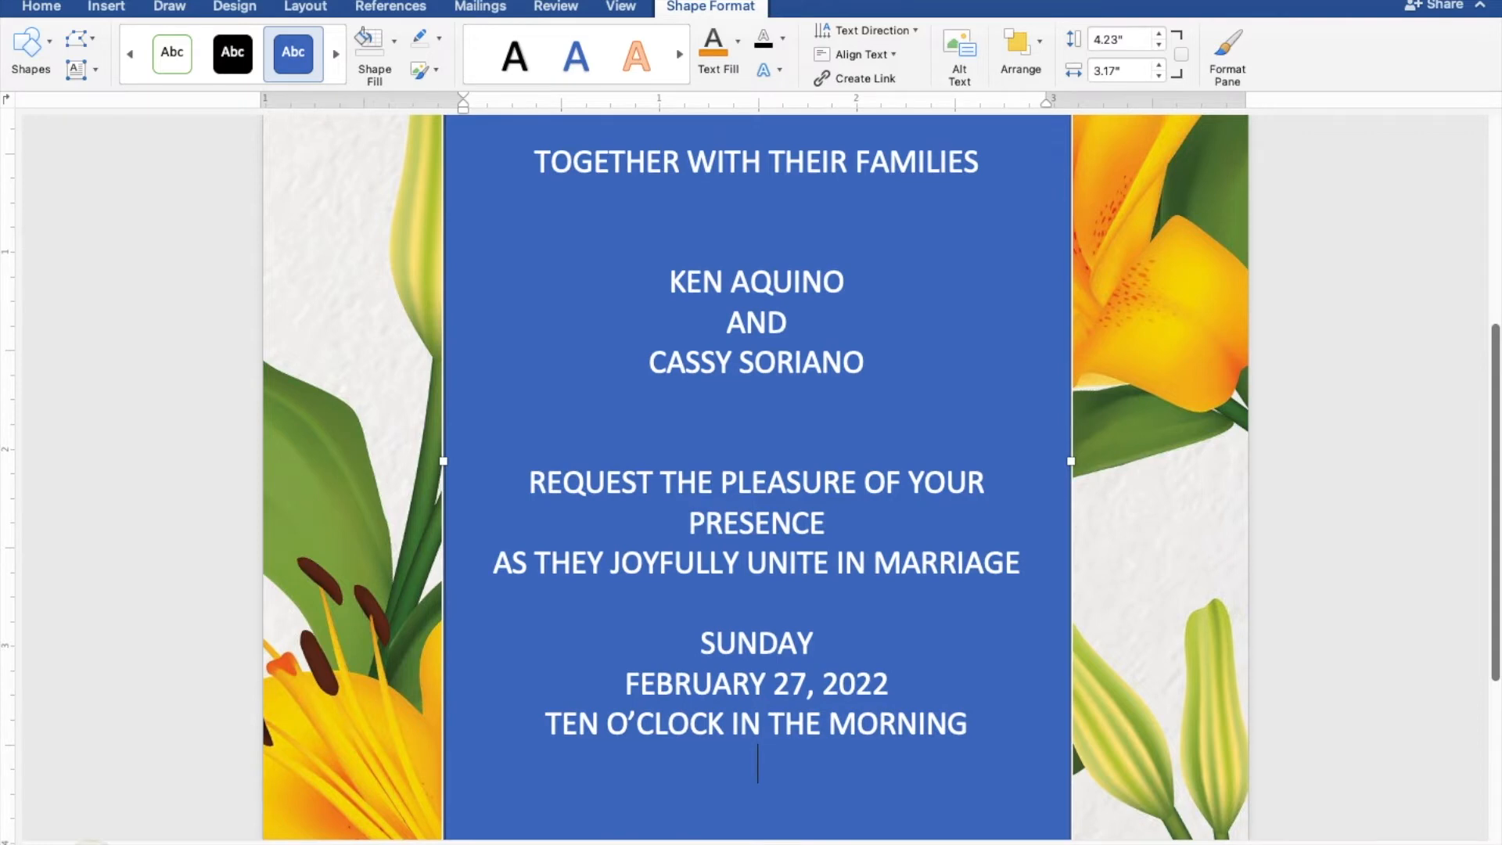
Add ST. THOMAS AQUINAS PARISH CHURCH, MANGALDAN PANGASINAN, and RECEPTION TO FOLLOW.
{"action": "type", "text": "ST. TH"}
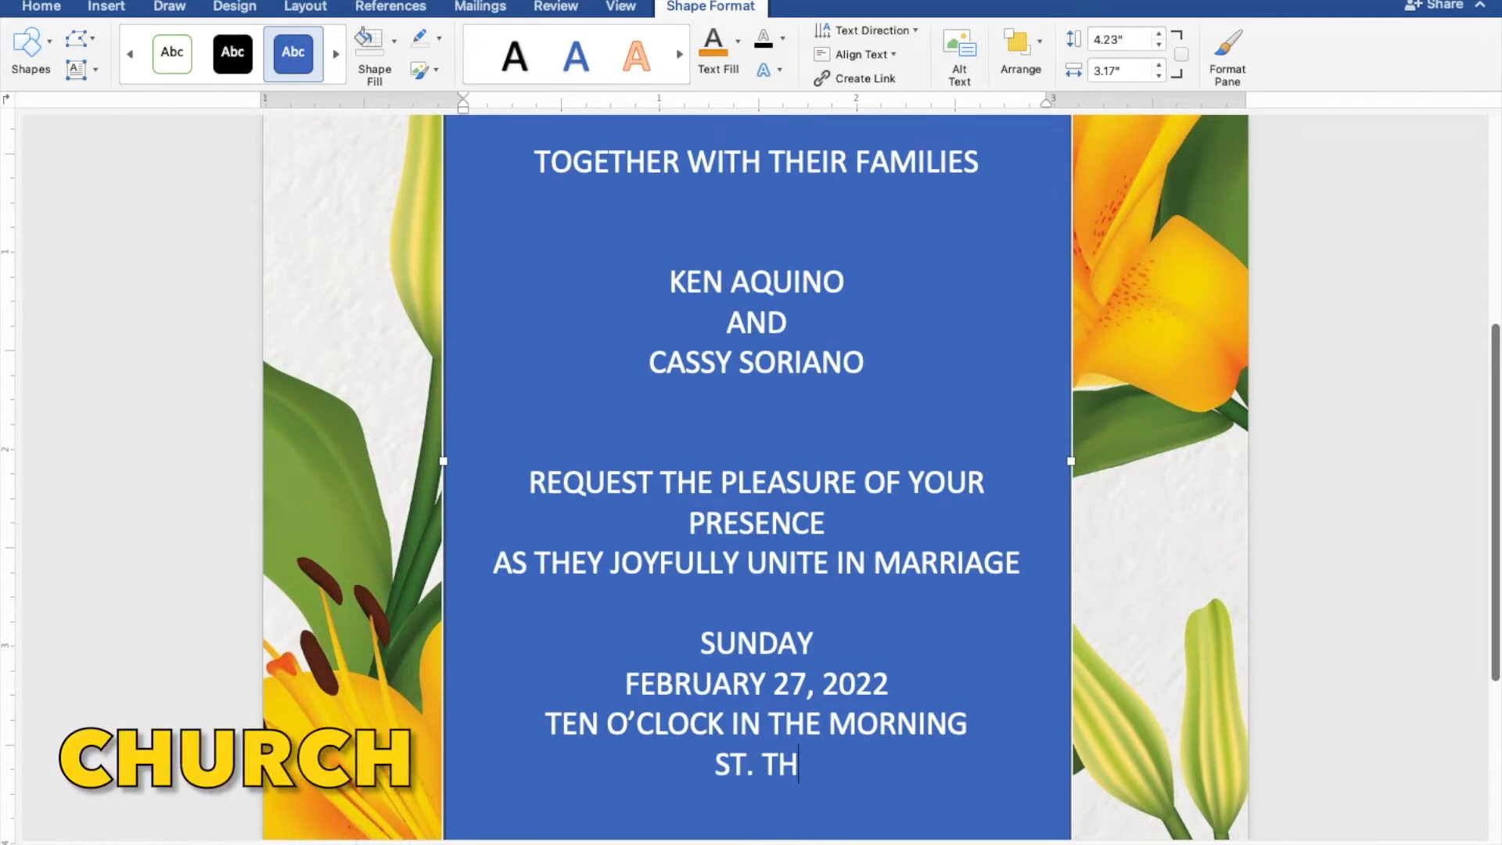
{"action": "type", "text": "OMAS AQUINA"}
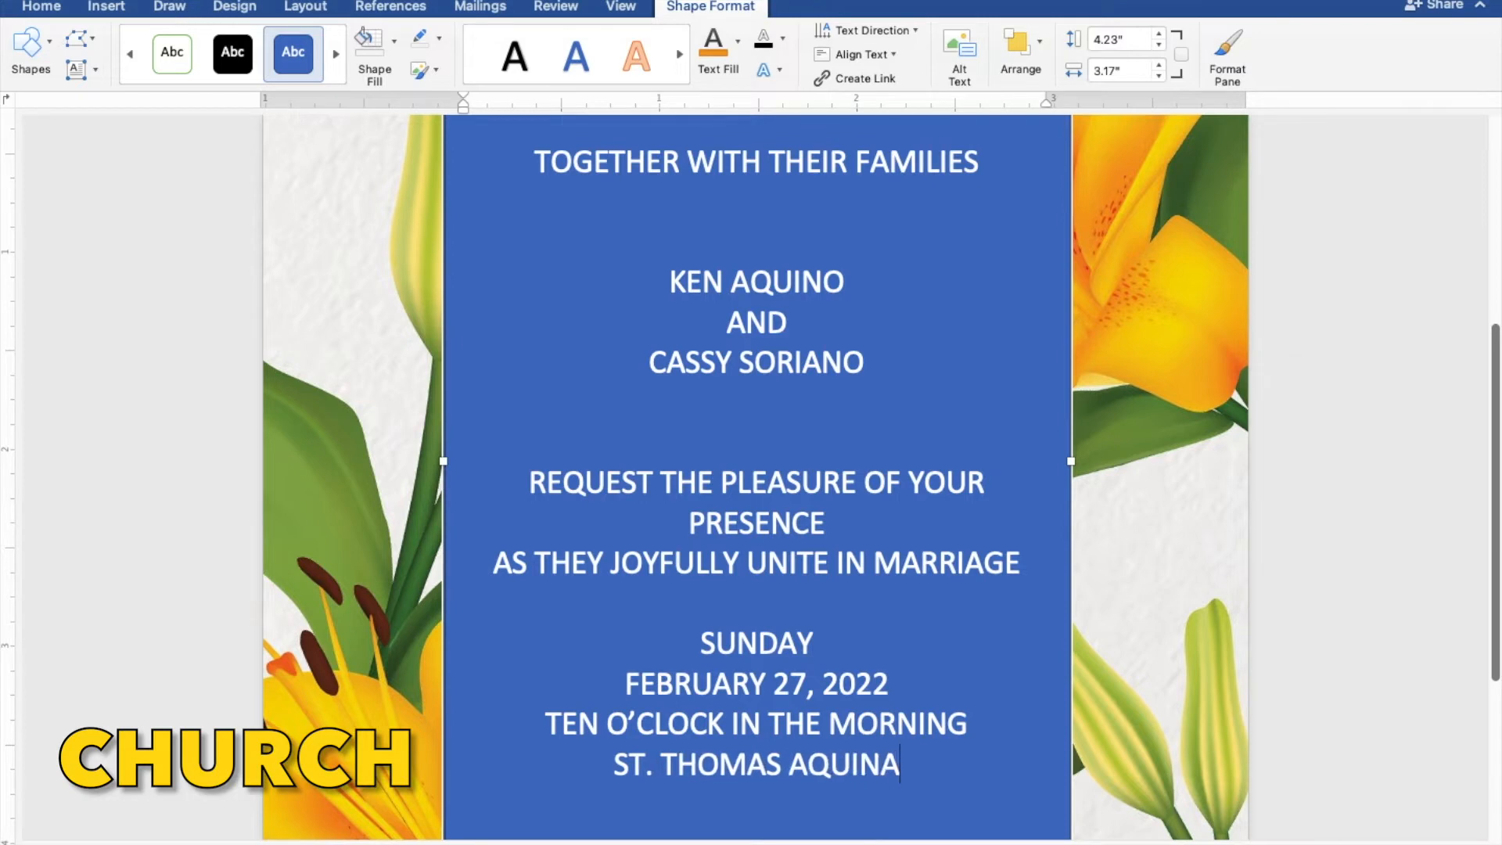
{"action": "type", "text": "S PA"}
{"action": "type", "text": "R"}
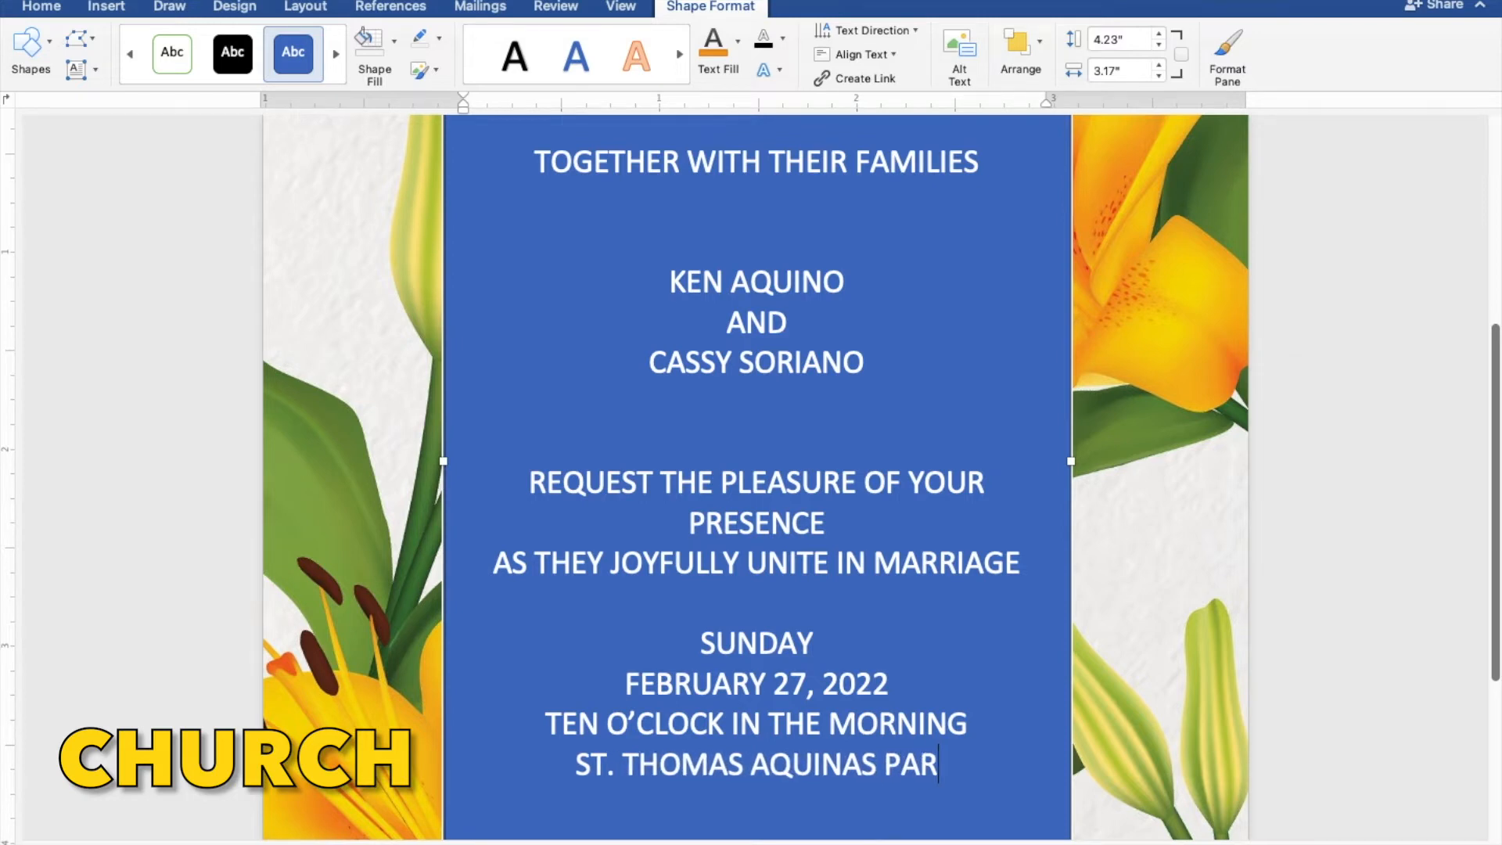
{"action": "type", "text": "ISH CHURCH"}
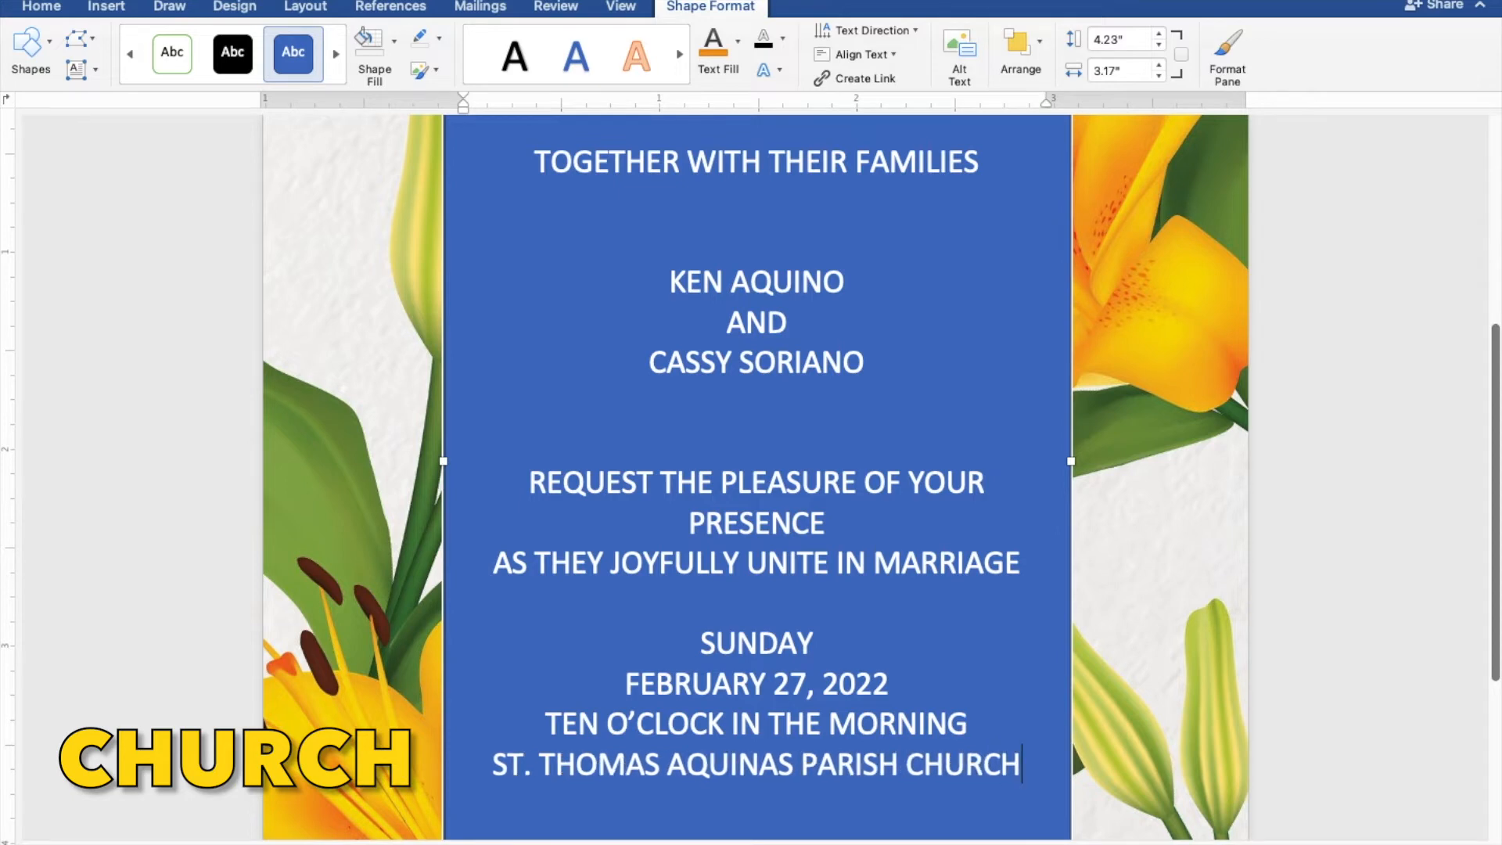
{"action": "key", "text": "Return"}
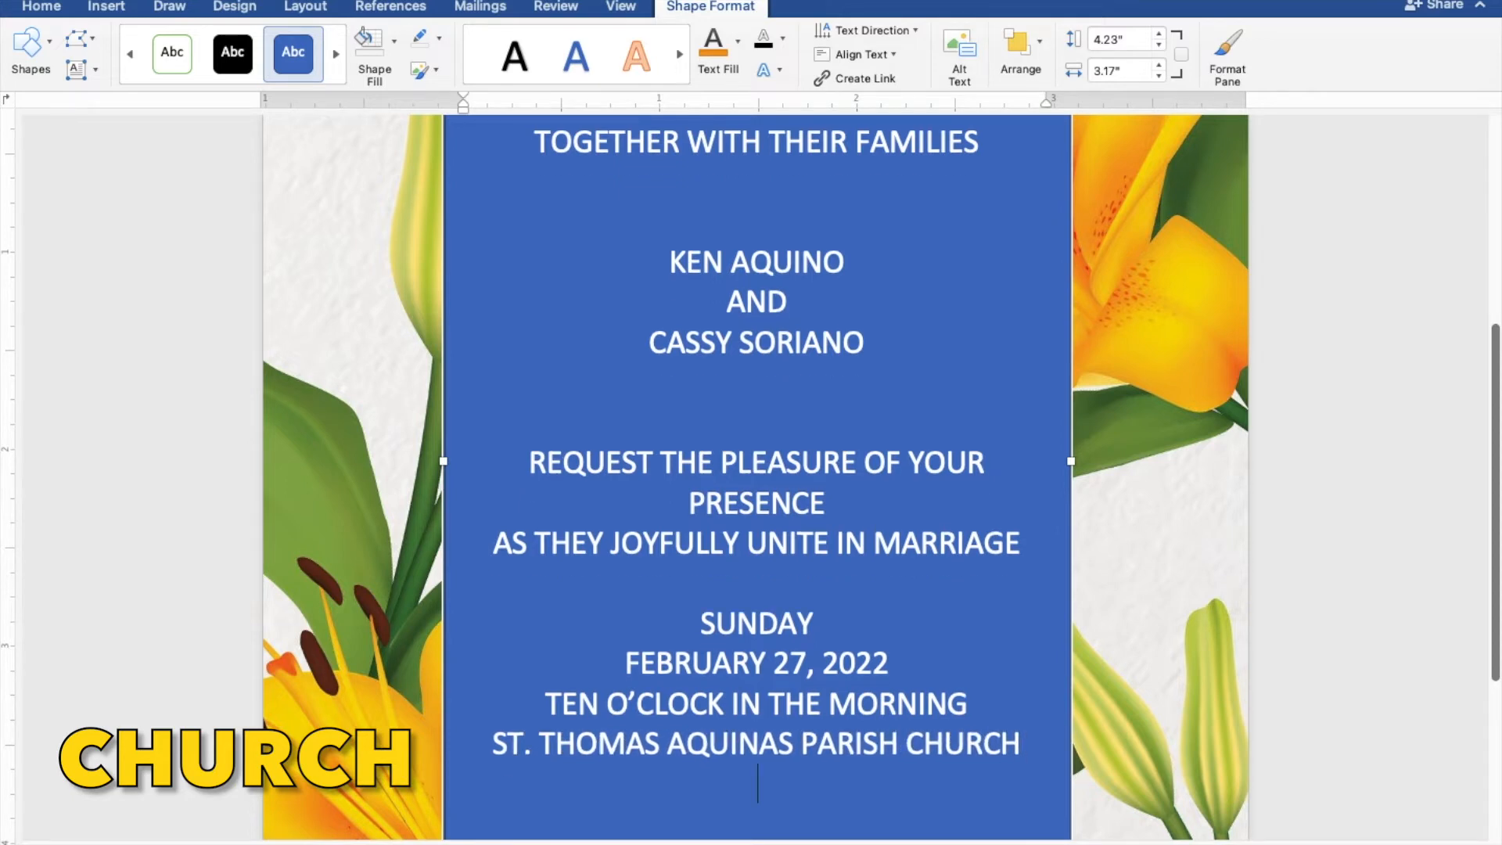
{"action": "type", "text": "MANG"}
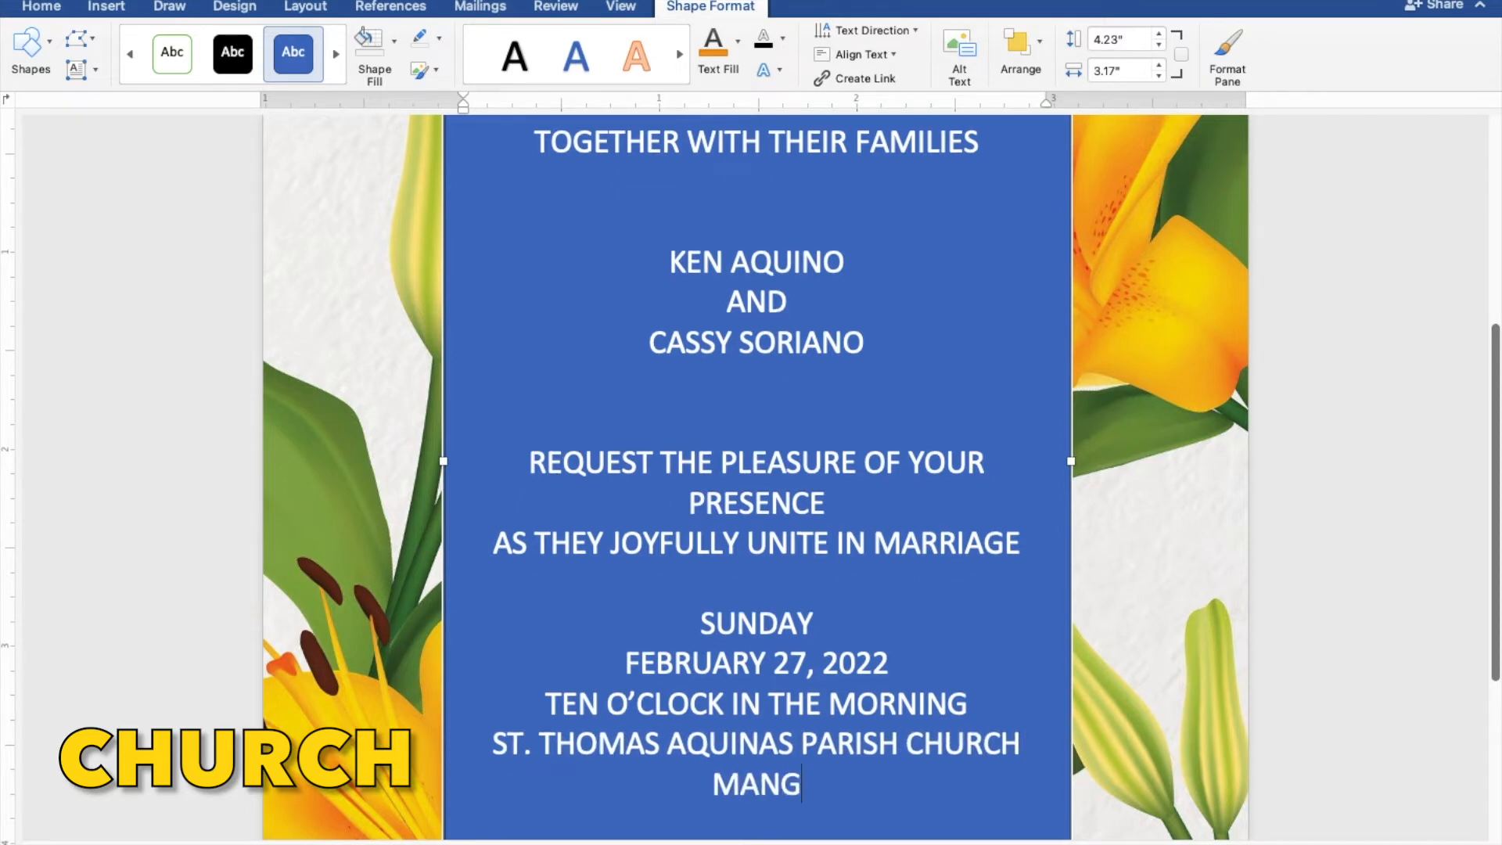
{"action": "type", "text": "ALDAN"}
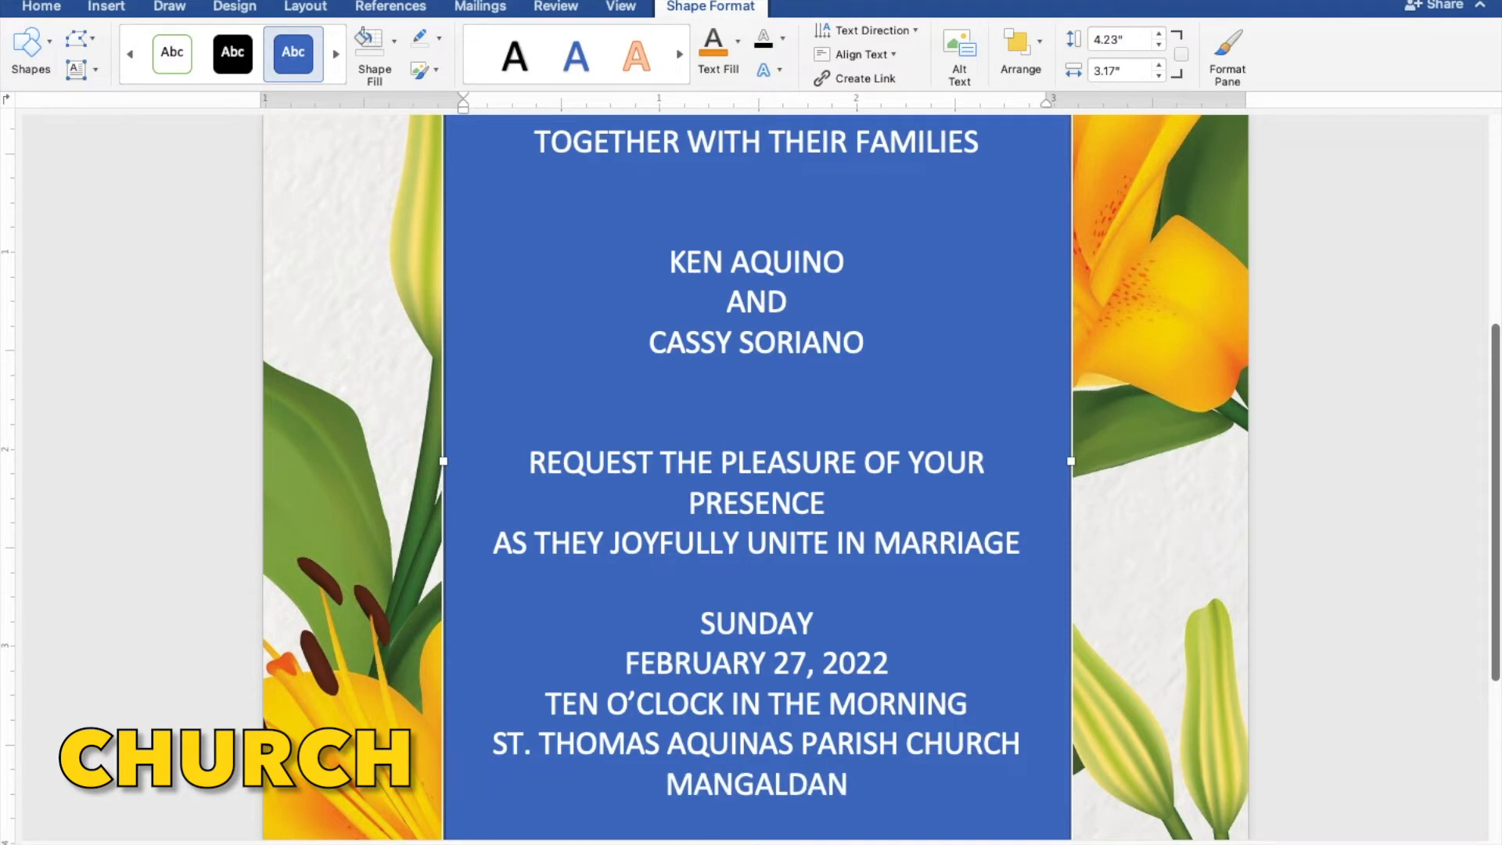
{"action": "type", "text": " PA"}
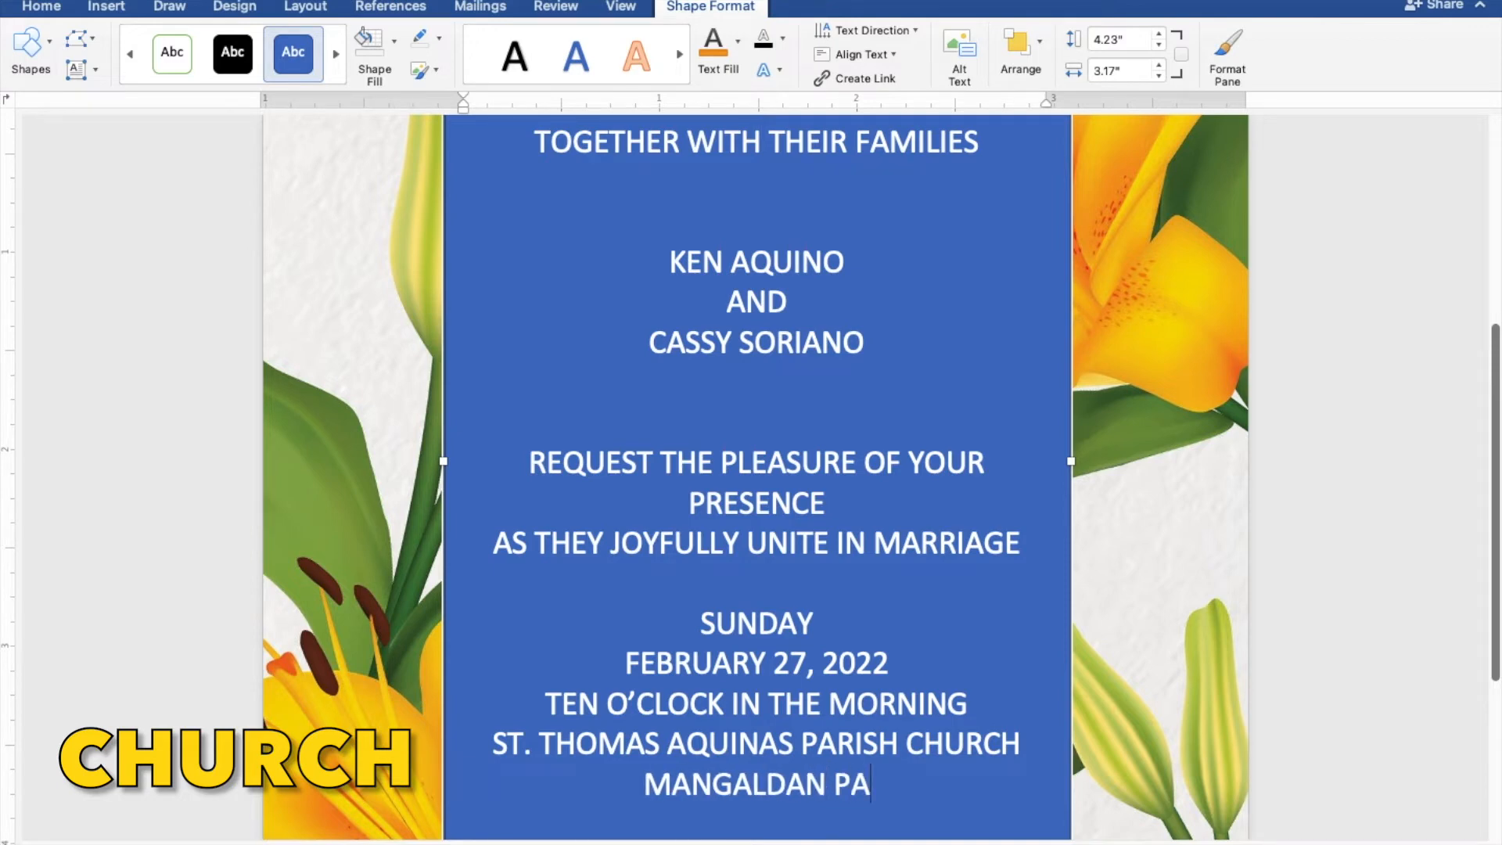
{"action": "type", "text": "NGAS"}
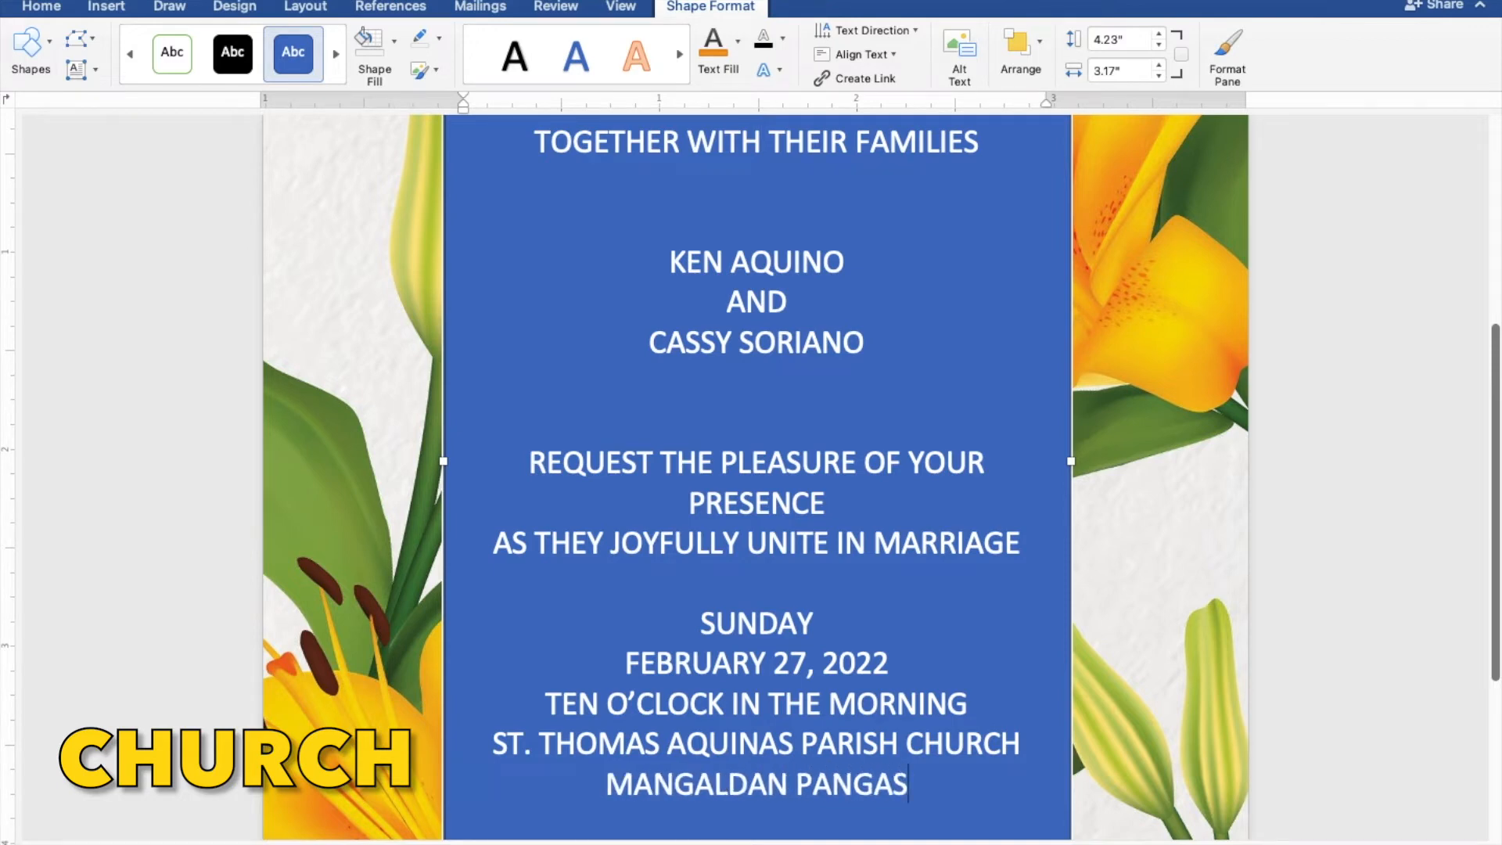
{"action": "type", "text": "INAN"}
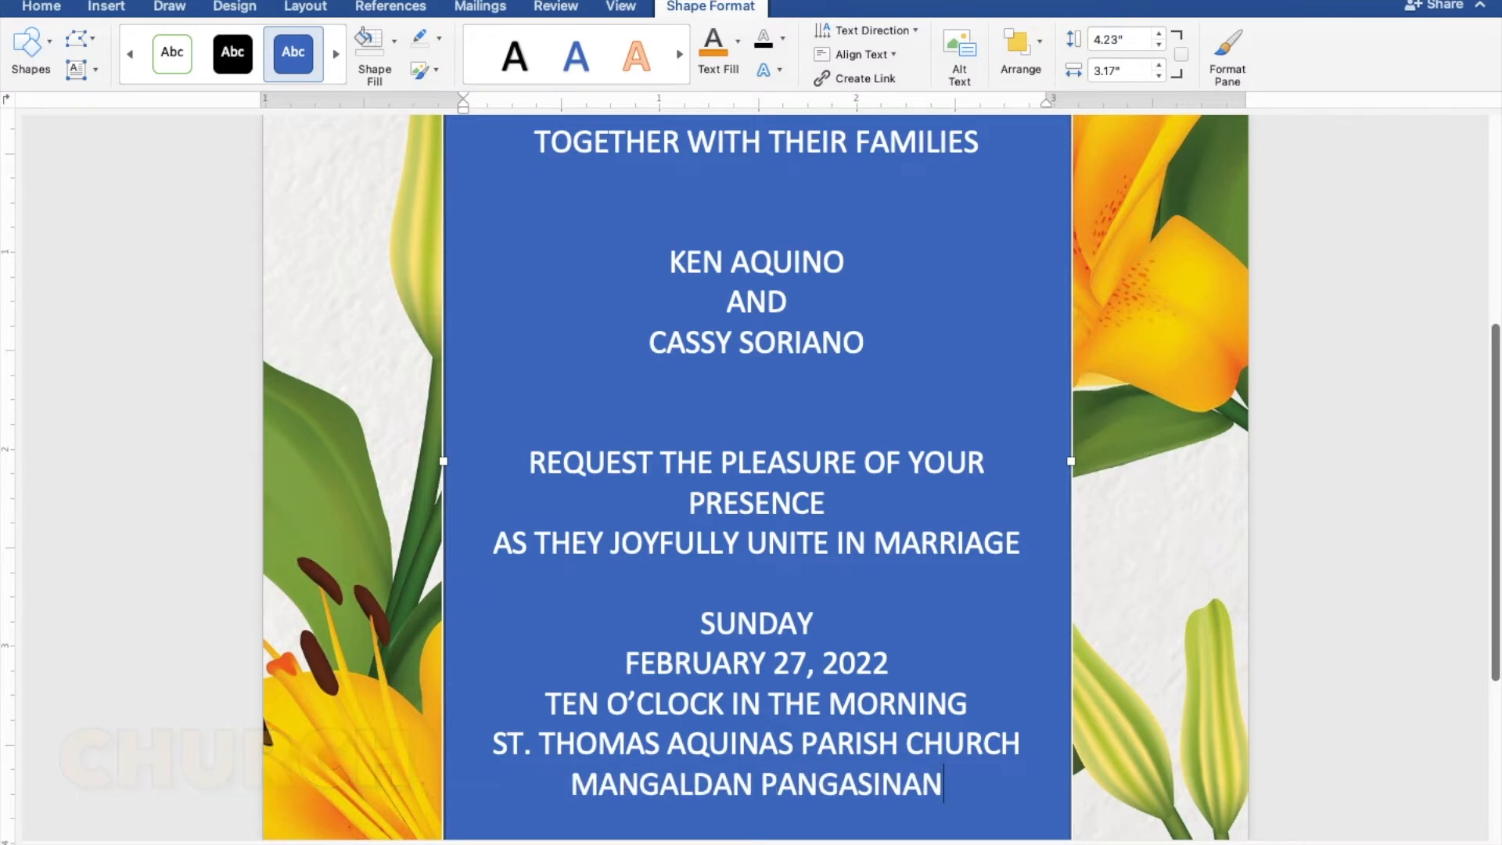
{"action": "key", "text": "Return"}
{"action": "key", "text": "Return"}
{"action": "type", "text": "RECE"}
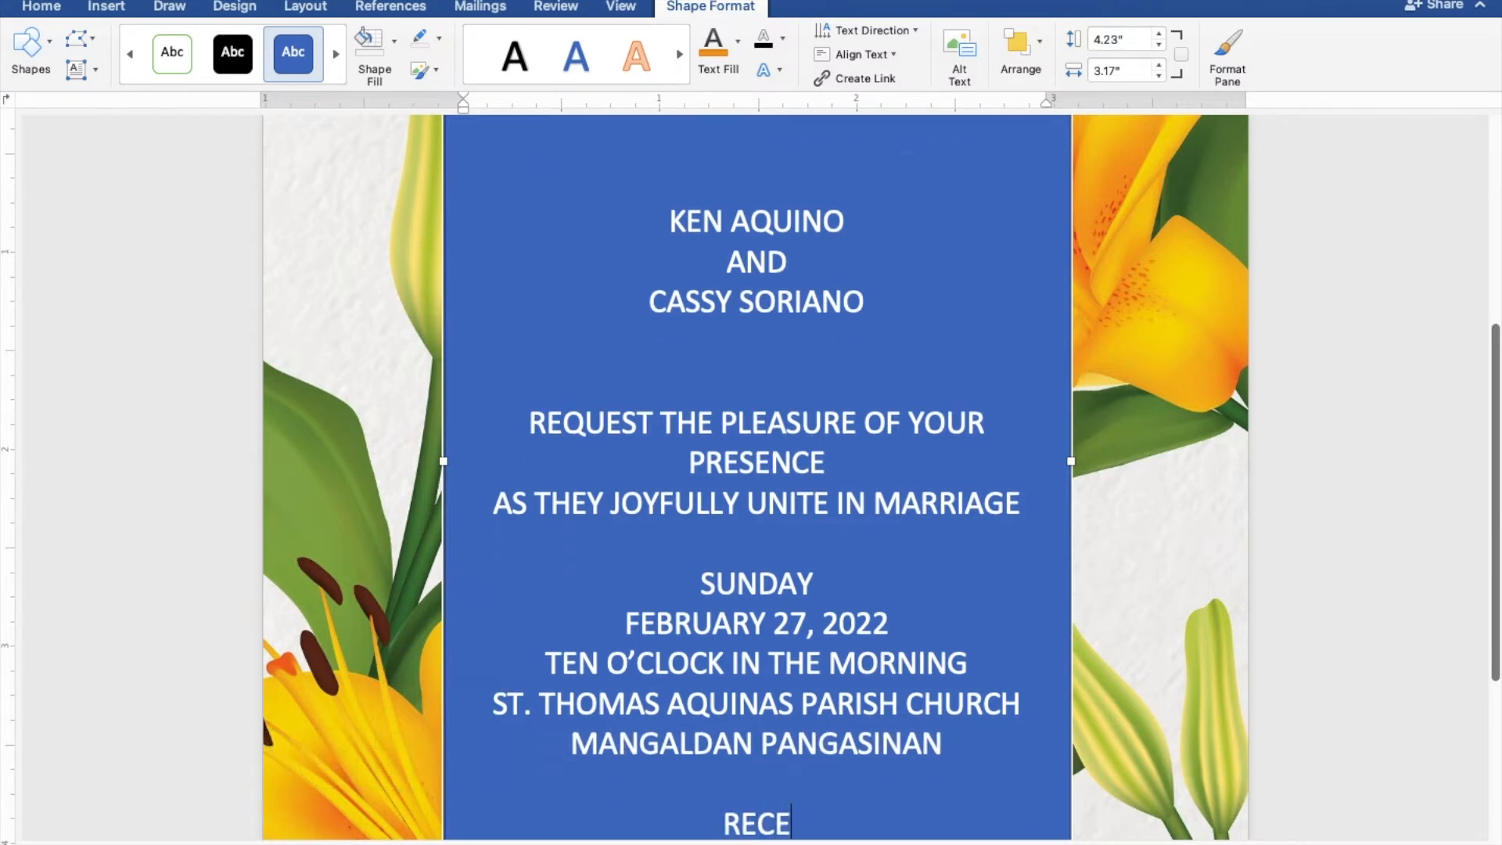
{"action": "type", "text": "PTION"}
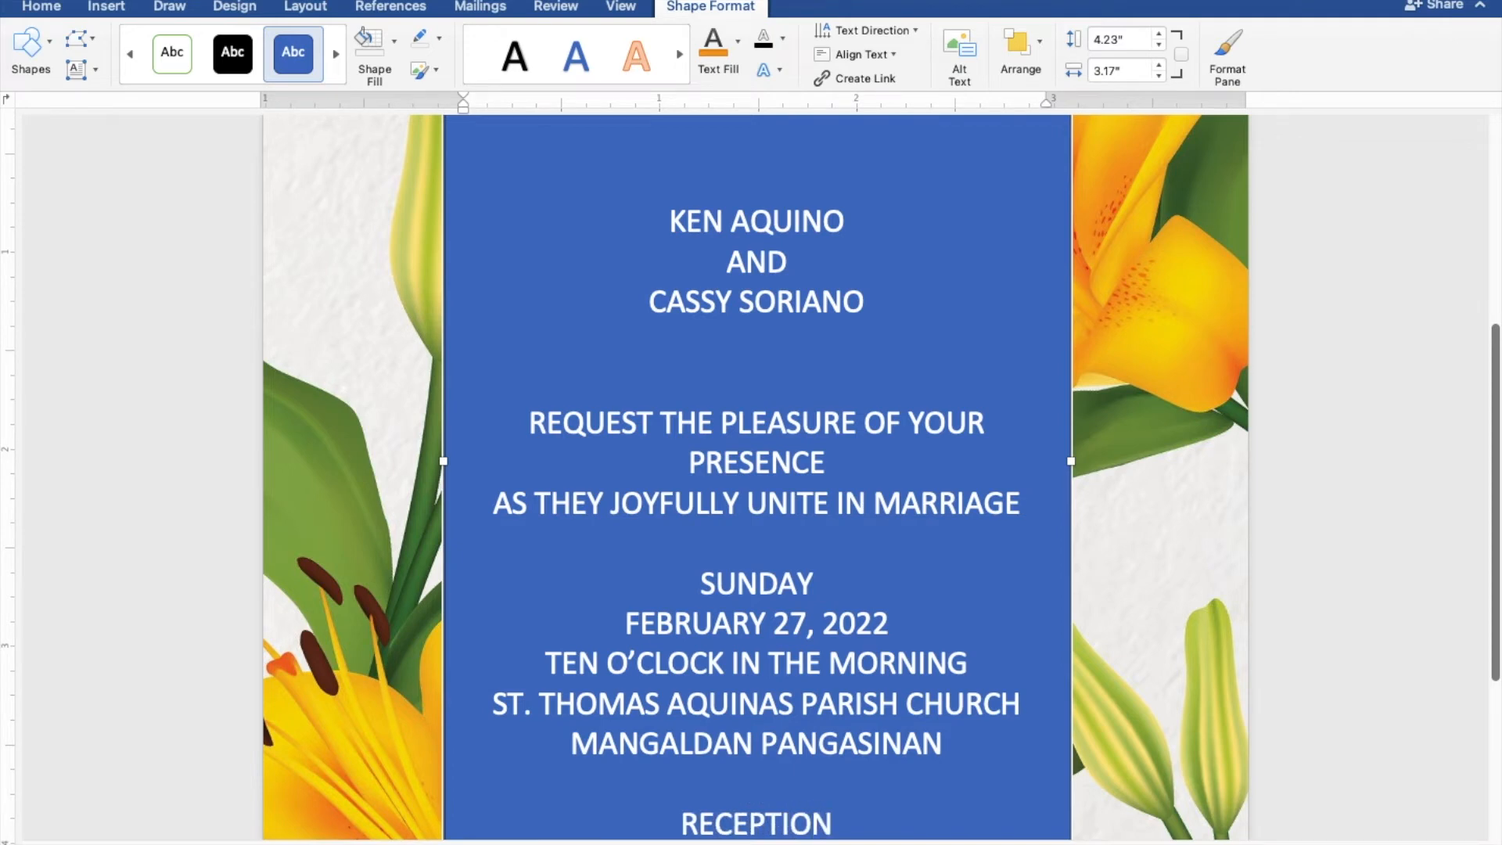
{"action": "type", "text": " TO FOLLOW"}
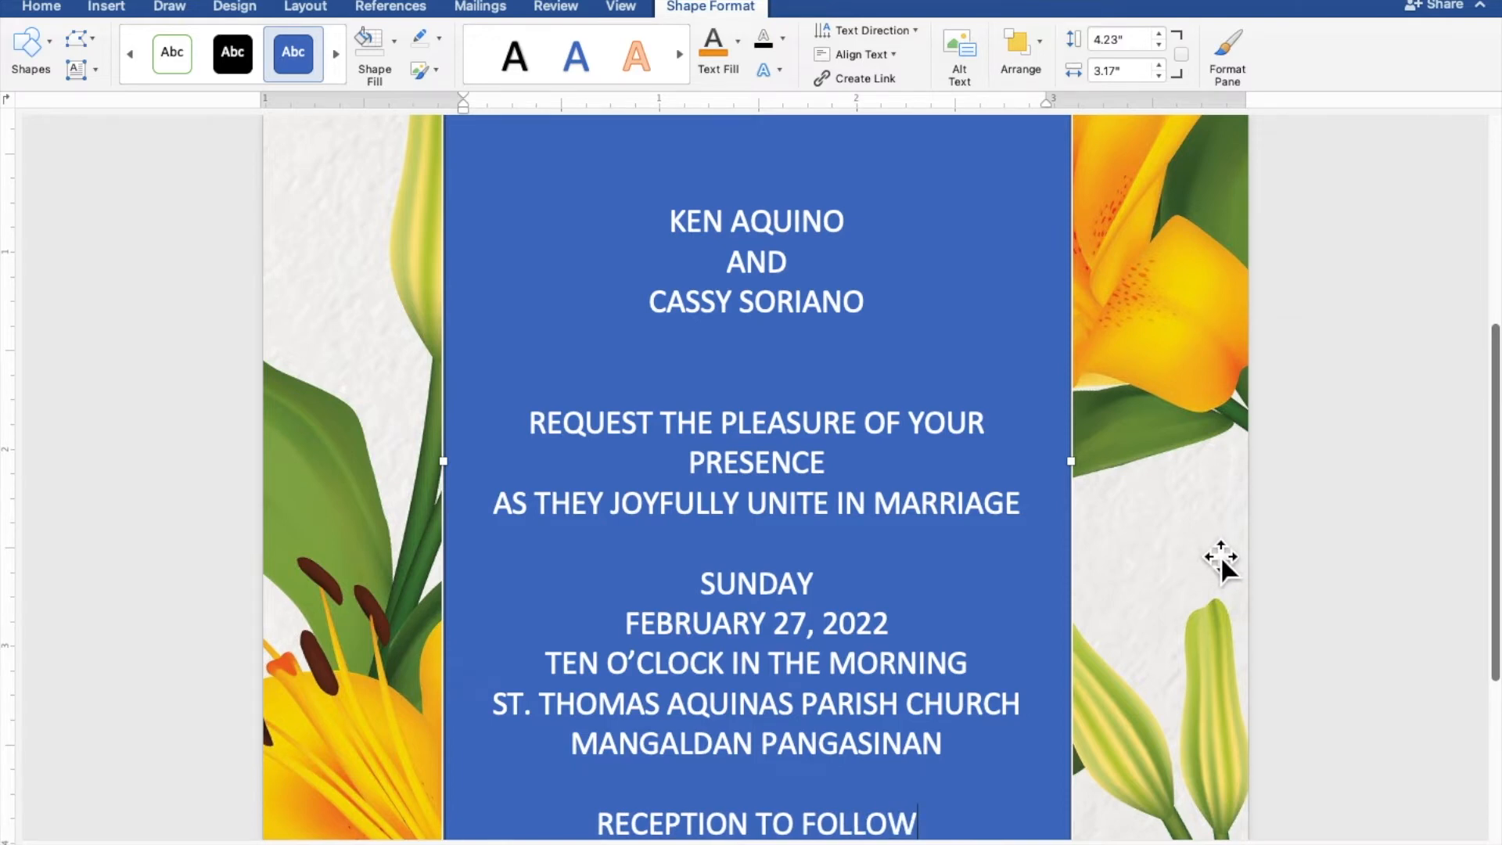
Scroll to view the whole text box ending with RECEPTION TO FOLLOW.
{"action": "scroll", "coordinate": [1260, 562], "scroll_direction": "down", "scroll_amount": 2}
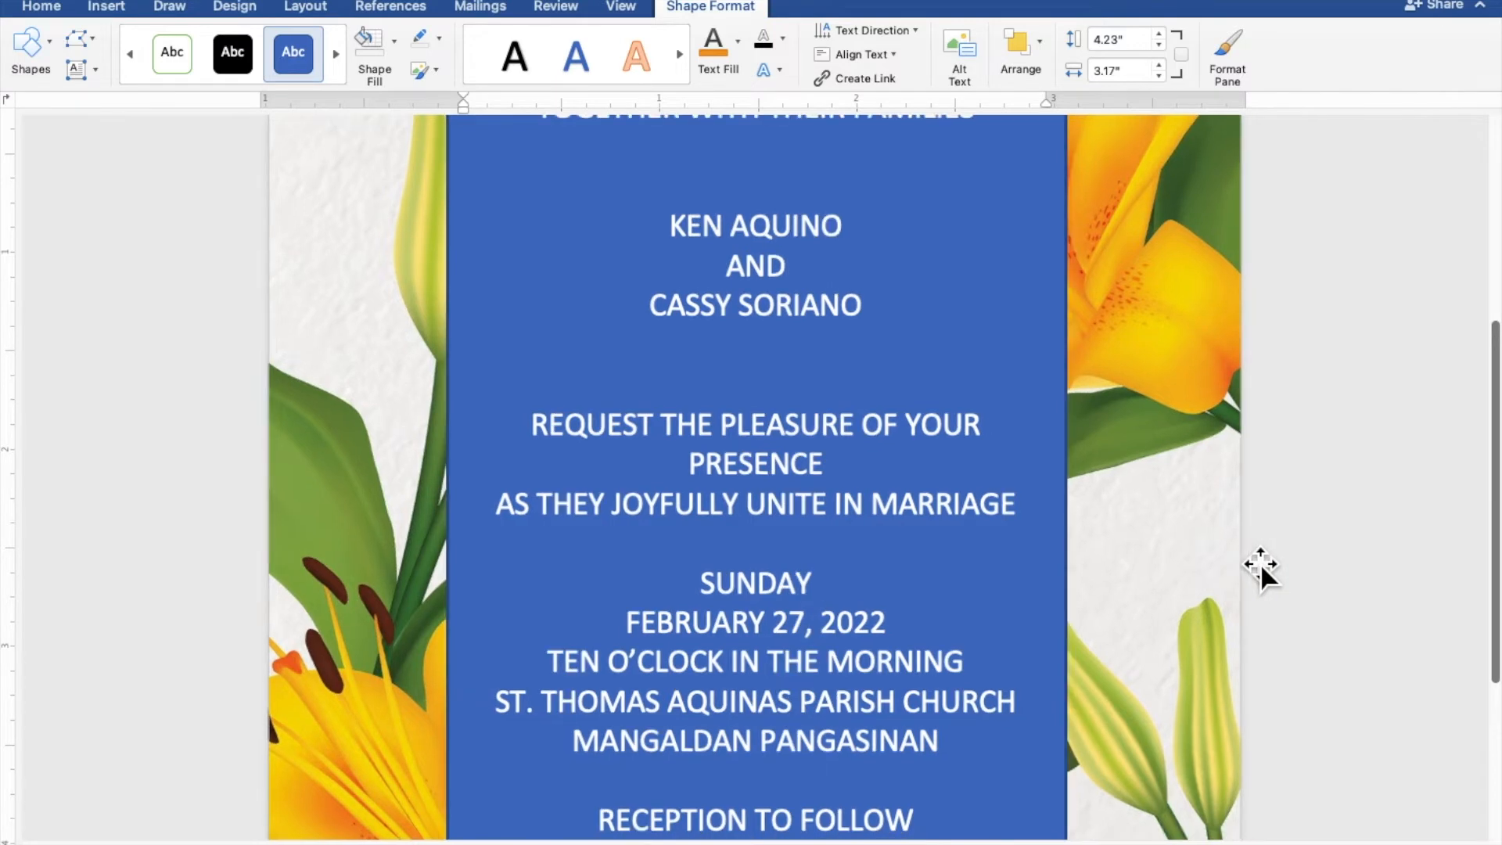
{"action": "scroll", "coordinate": [1260, 562], "scroll_direction": "down", "scroll_amount": 3}
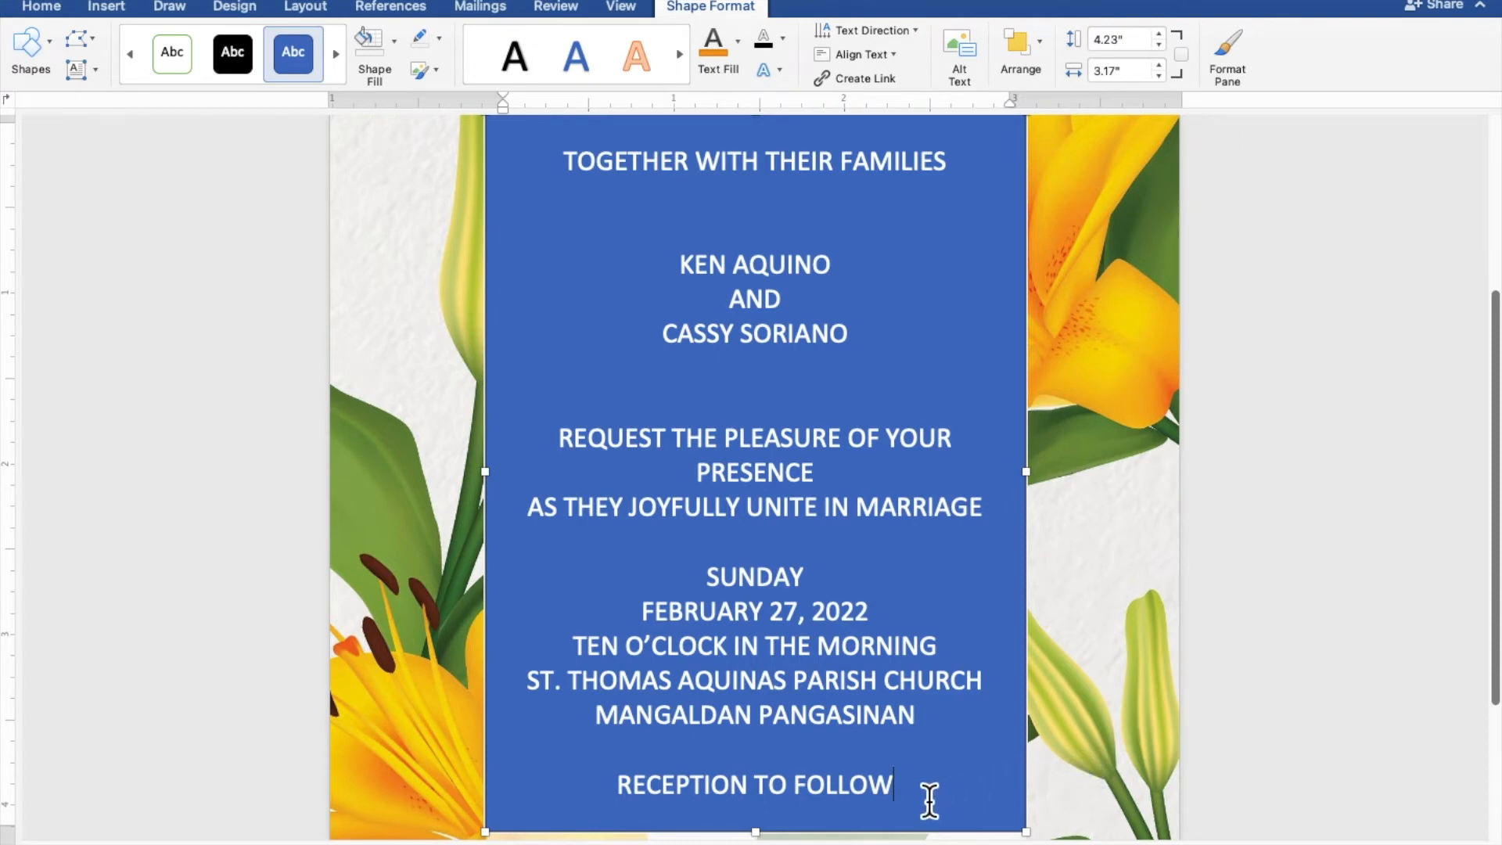
Select the invitation text, set the box to No Fill and No Outline, and color the text orange.
{"action": "left_click_drag", "start_coordinate": [896, 787], "coordinate": [556, 184]}
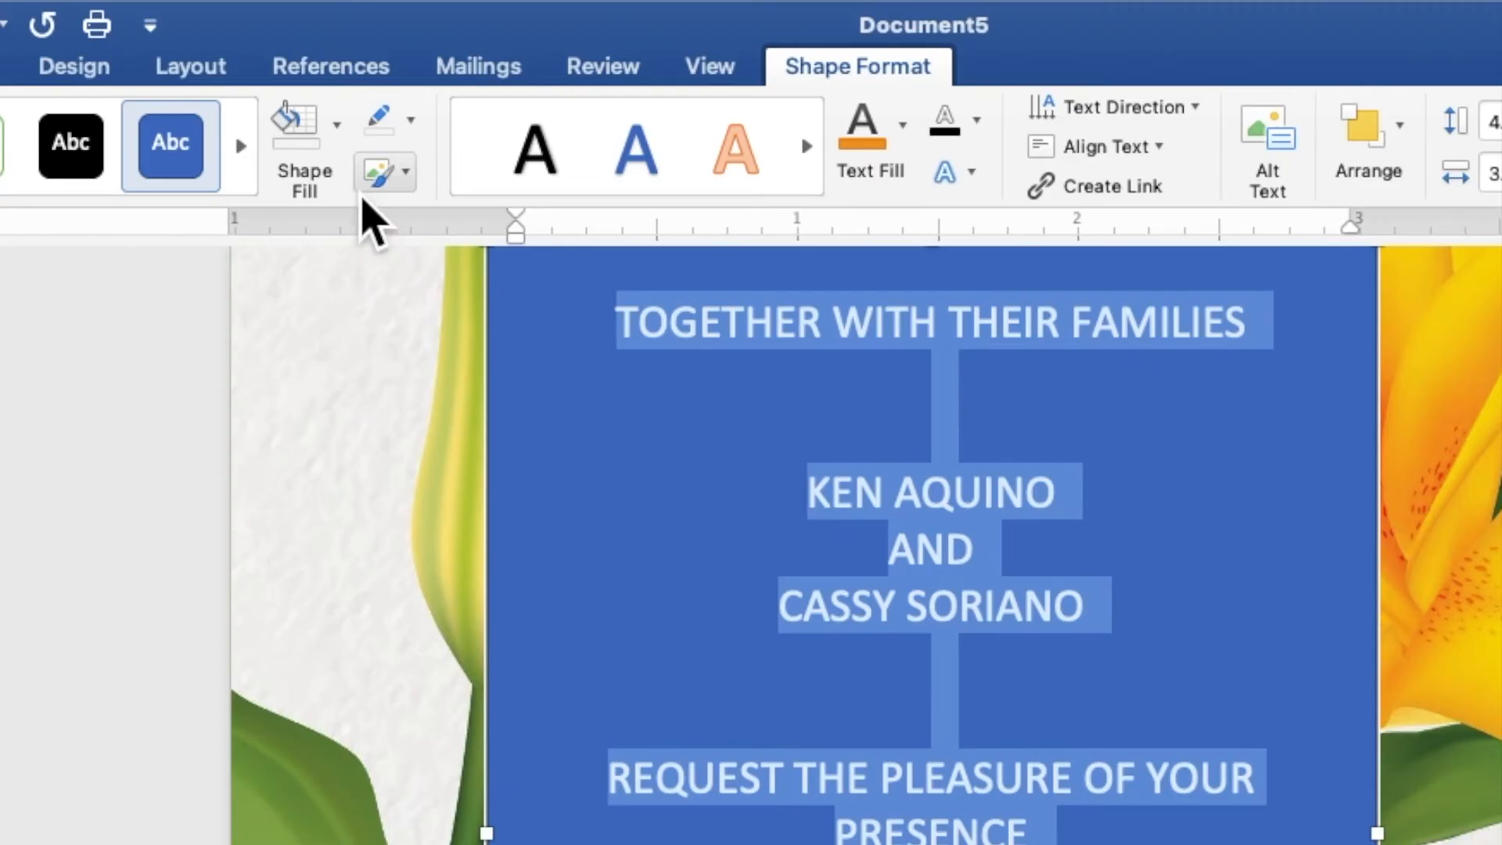
{"action": "left_click", "coordinate": [395, 47]}
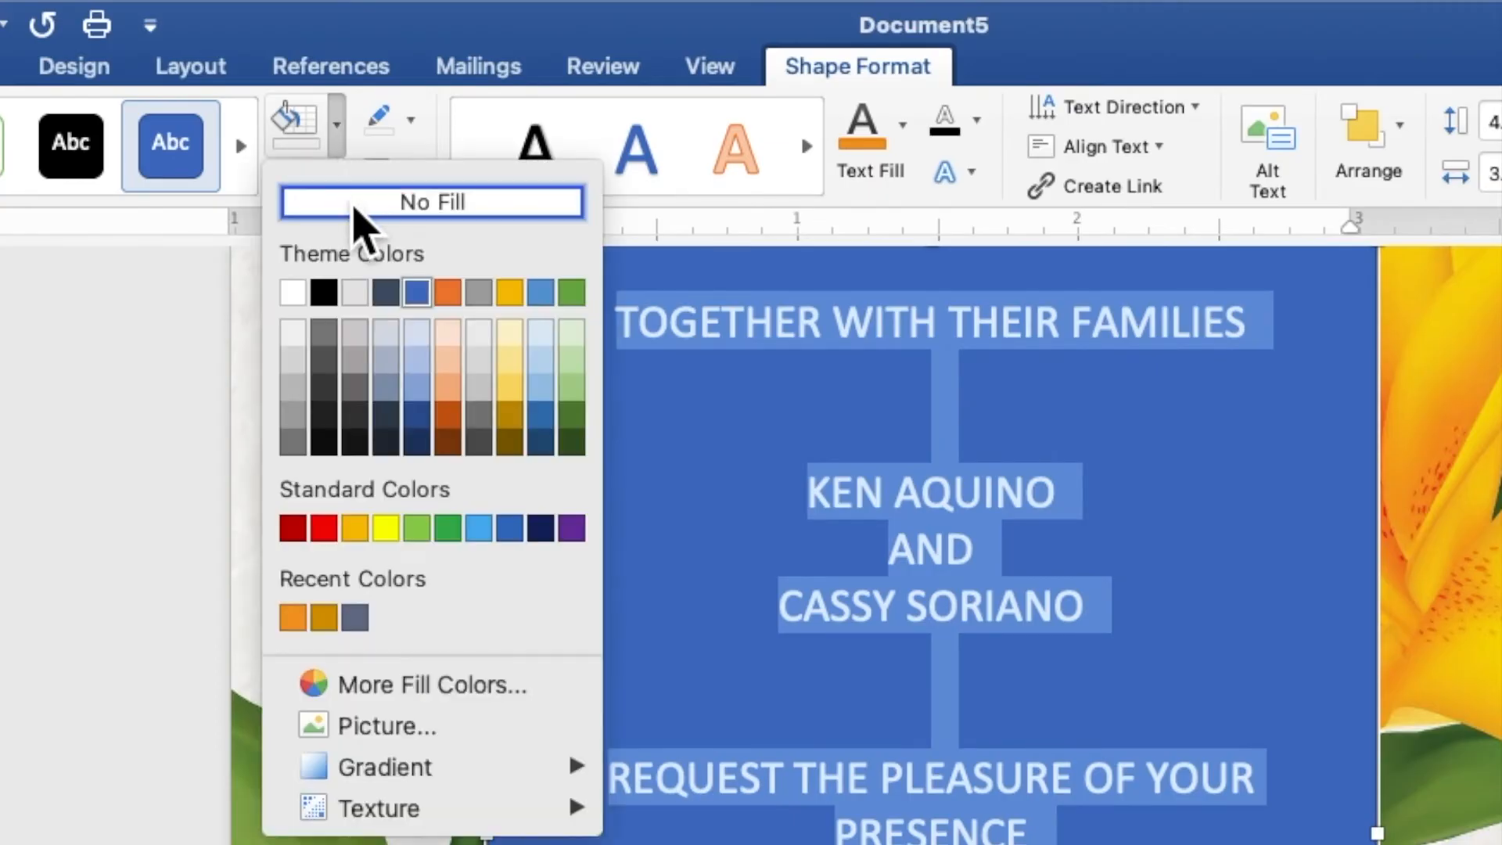
{"action": "left_click", "coordinate": [355, 205]}
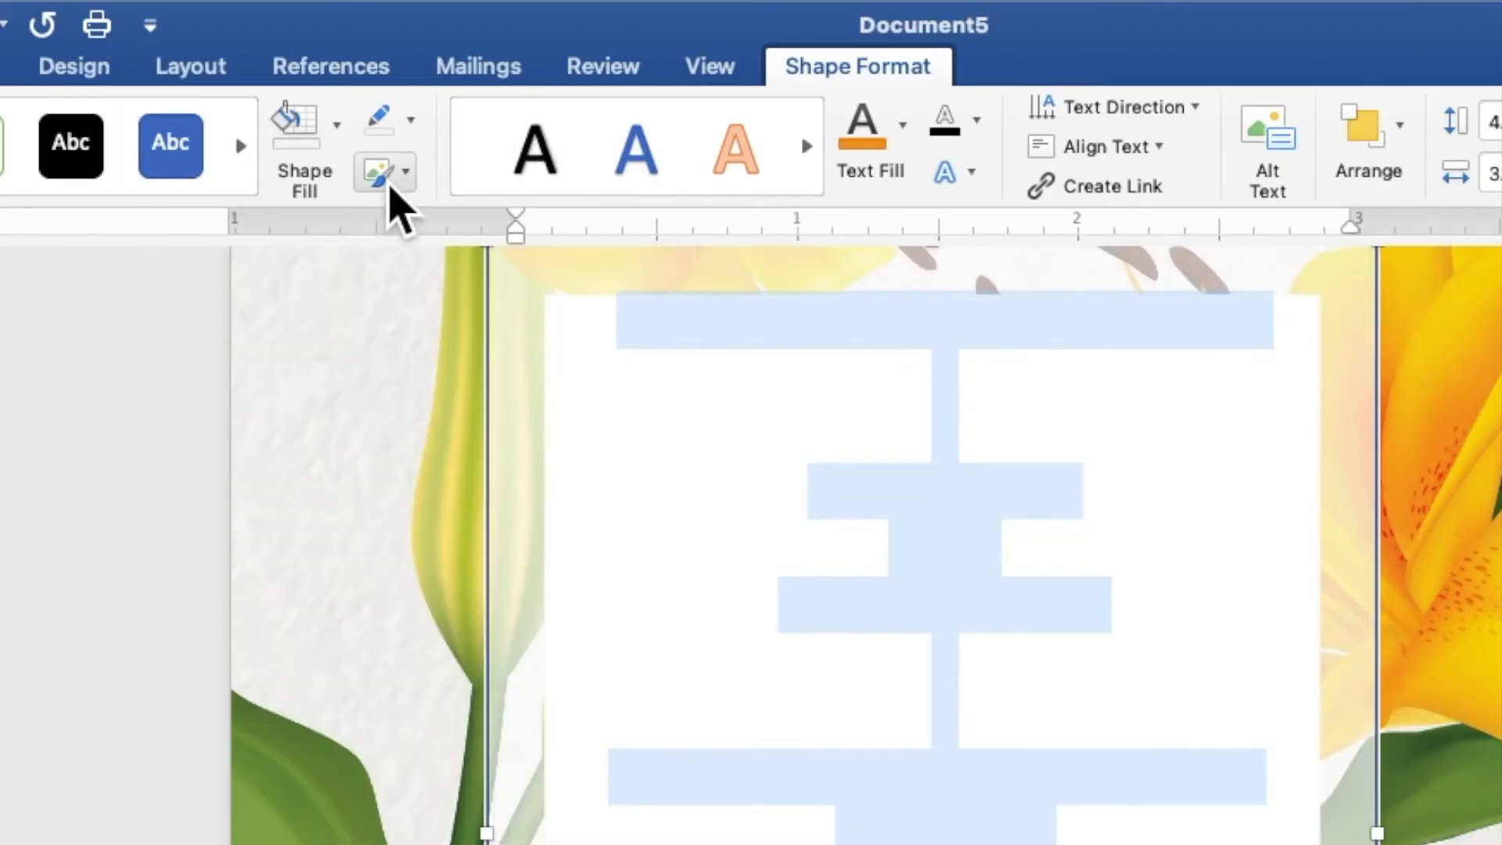
{"action": "left_click", "coordinate": [419, 131]}
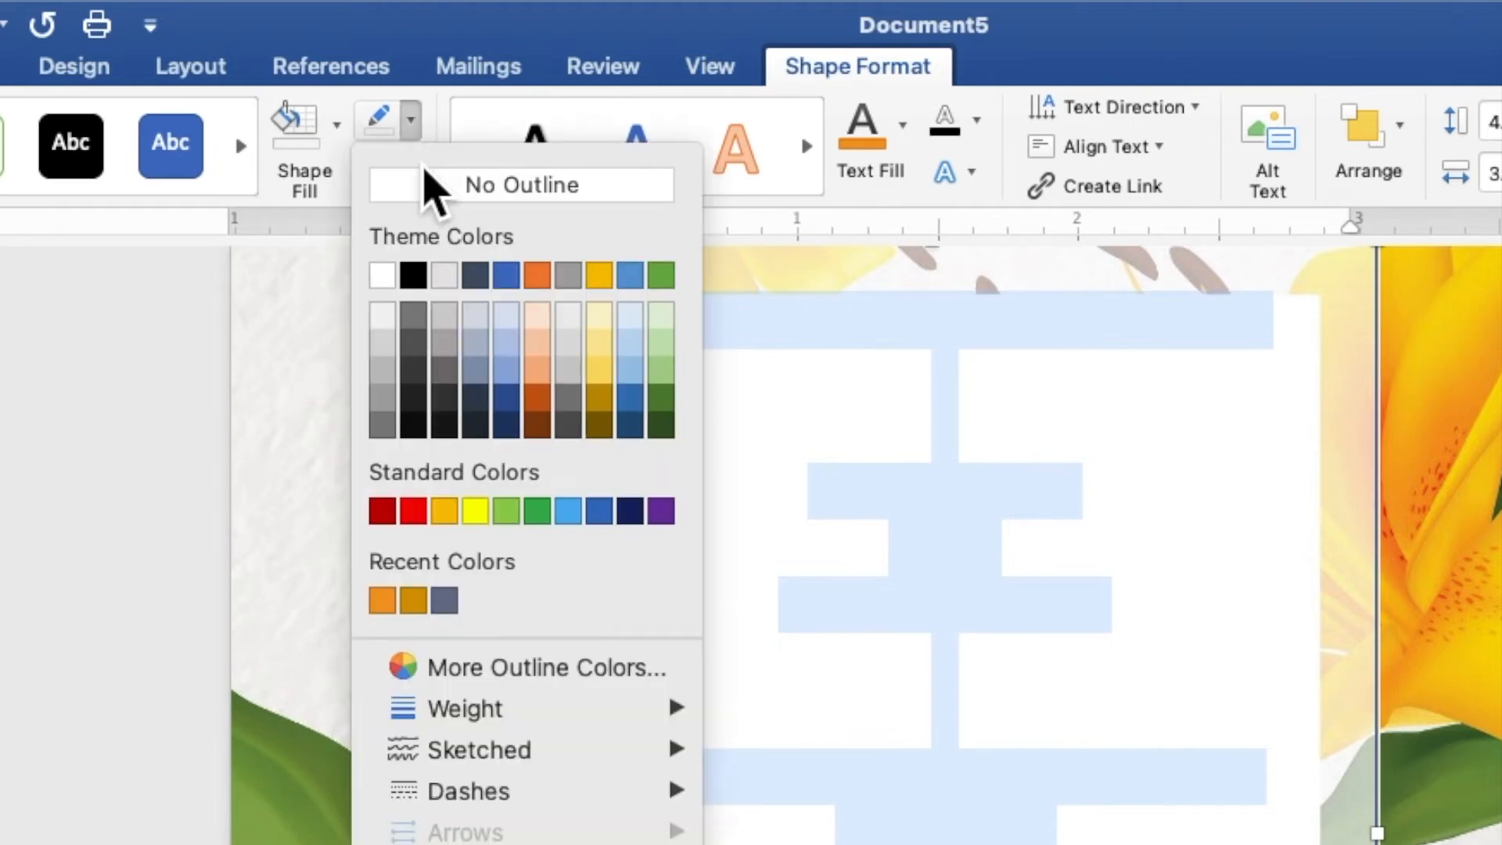
{"action": "left_click", "coordinate": [427, 190]}
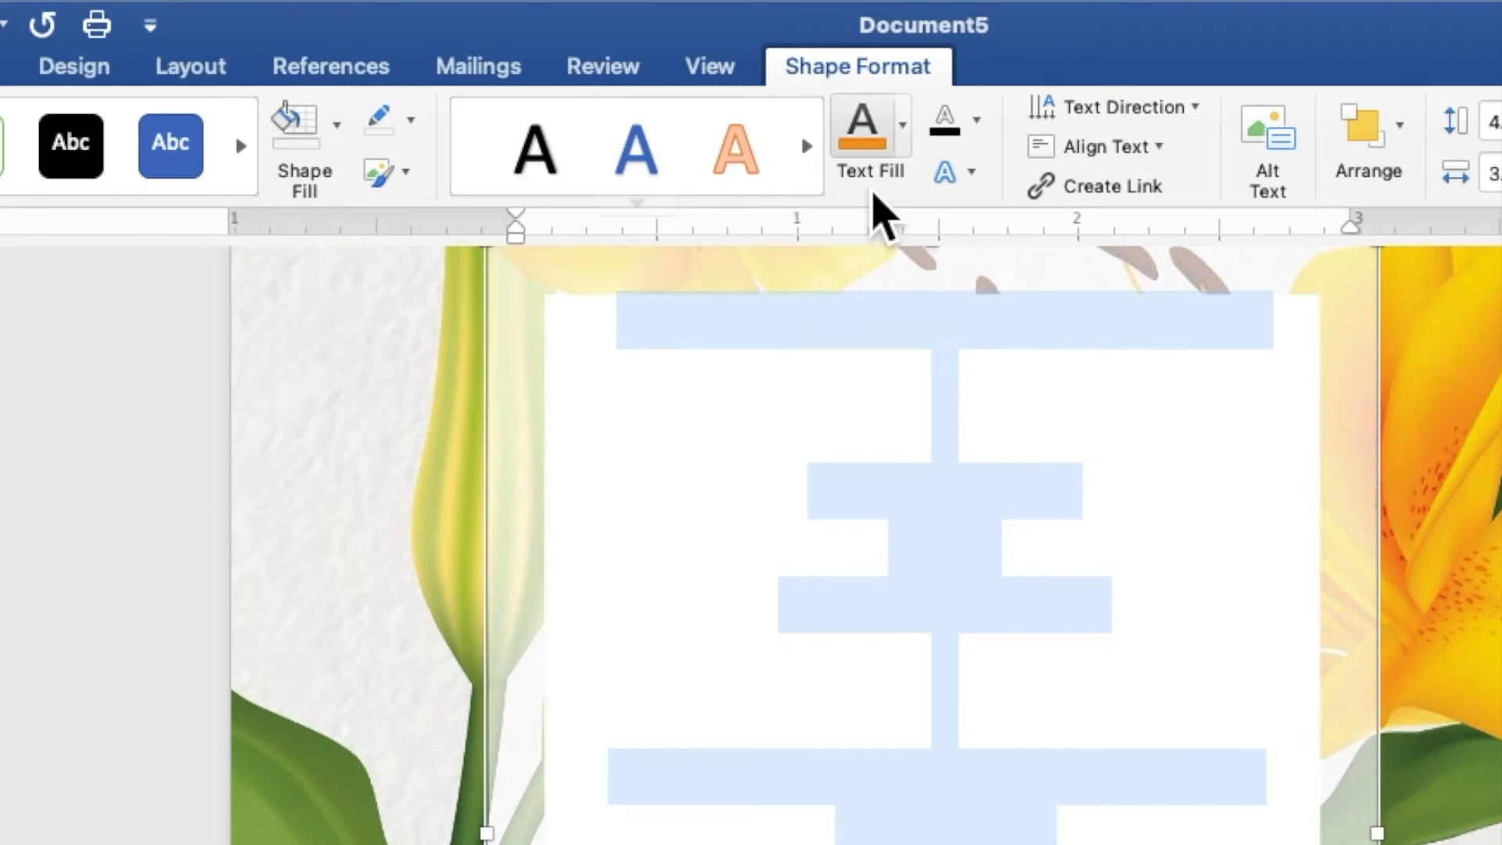
{"action": "left_click", "coordinate": [905, 152]}
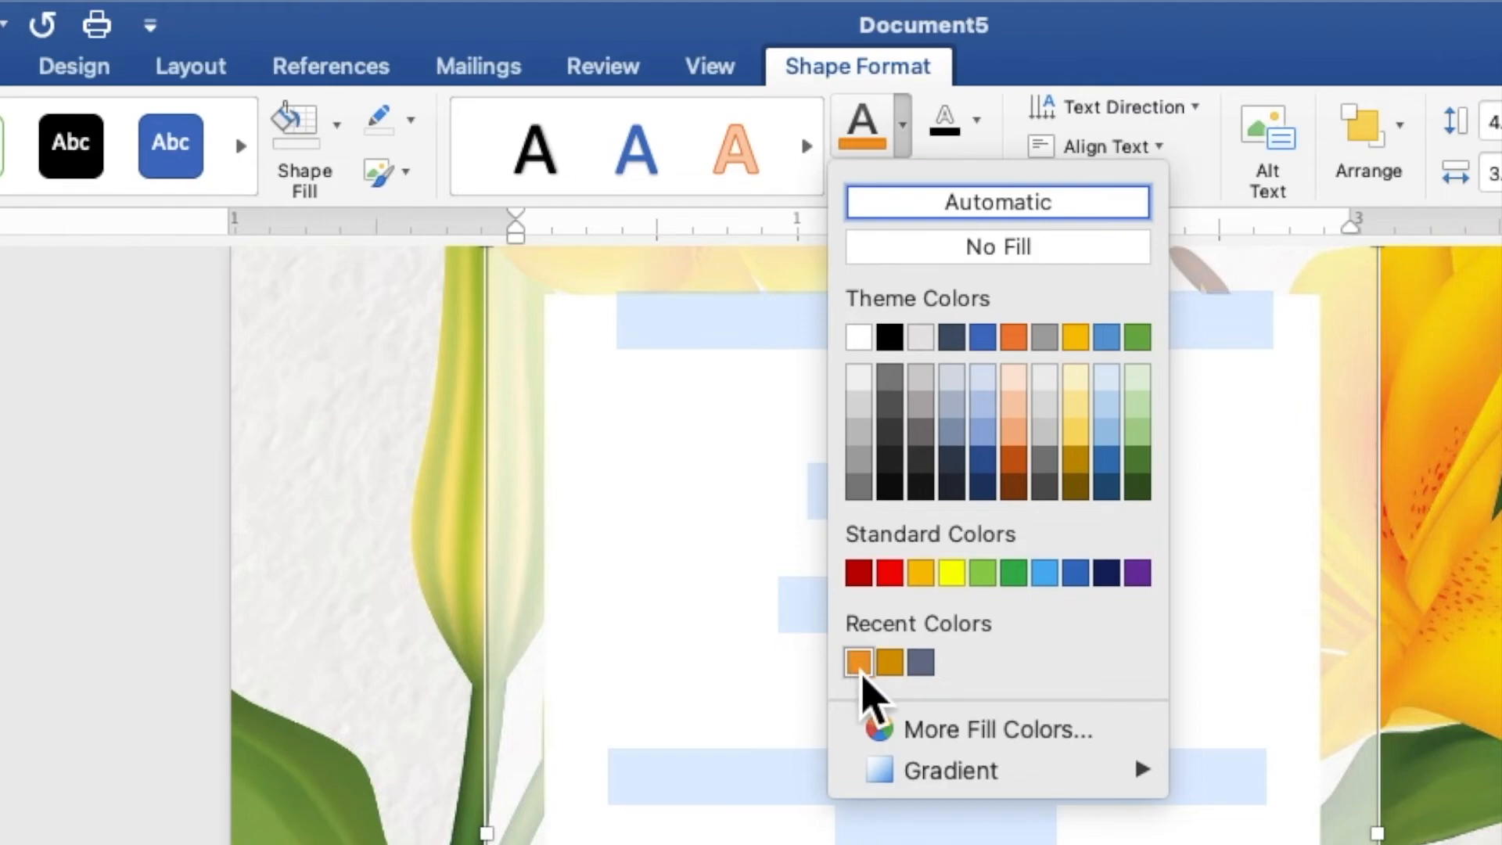
{"action": "left_click", "coordinate": [859, 665]}
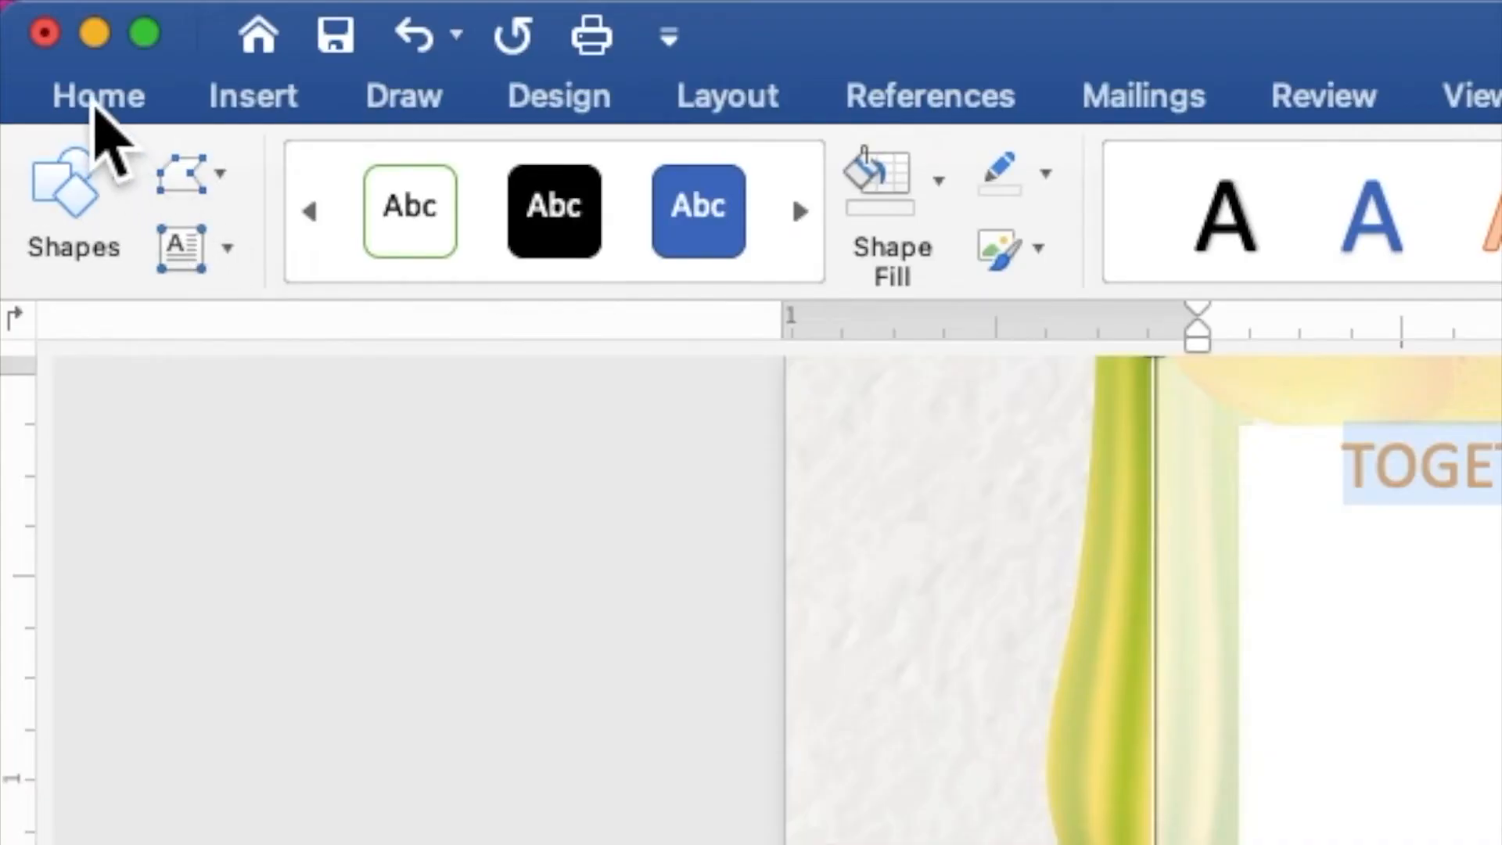
Set all invitation text to Times New Roman 9 pt, then select the first name line.
{"action": "left_click", "coordinate": [94, 104]}
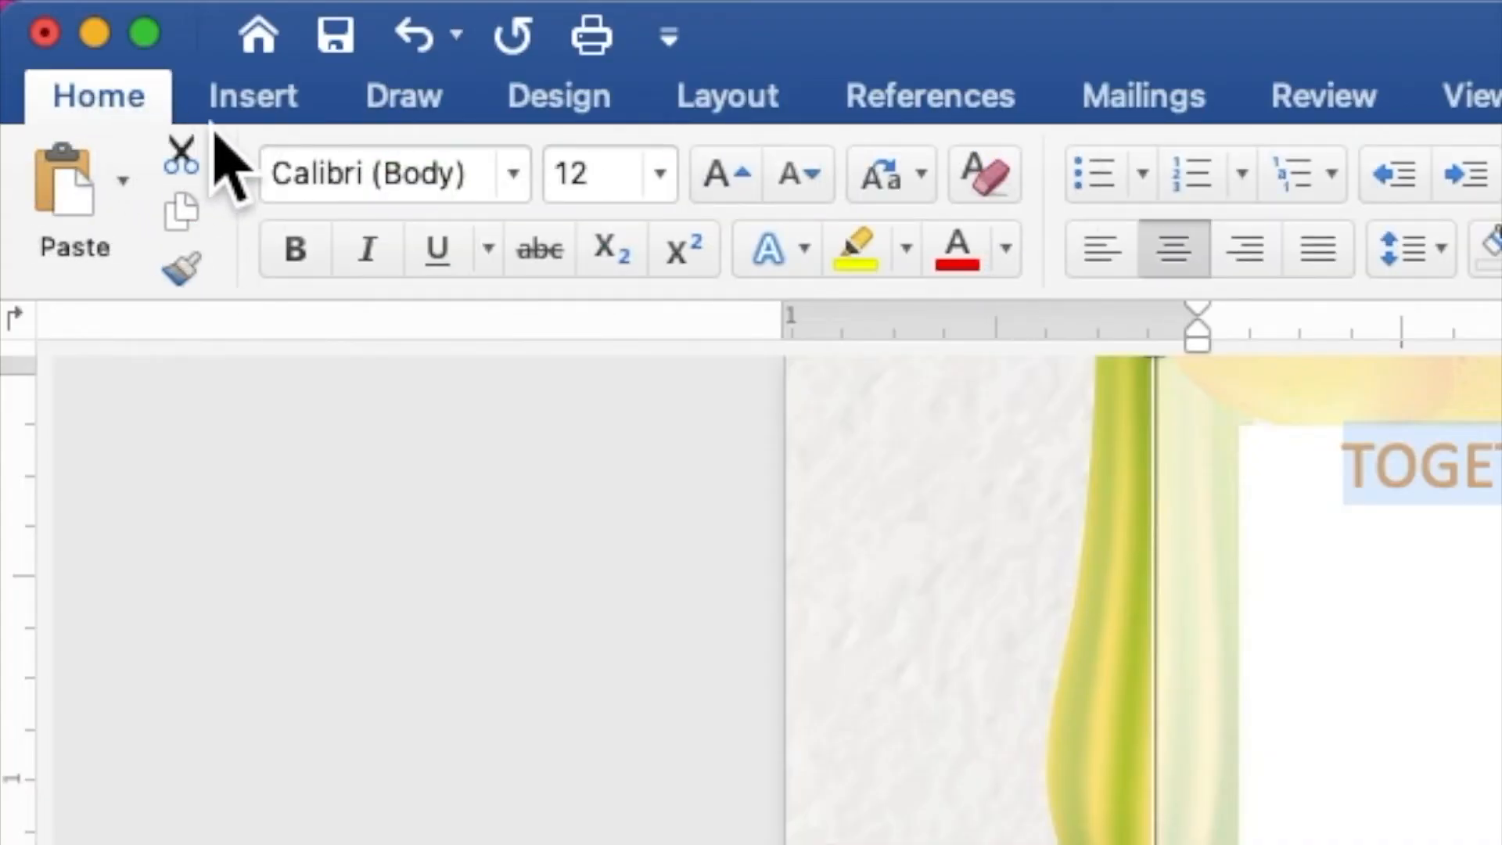
{"action": "left_click", "coordinate": [513, 173]}
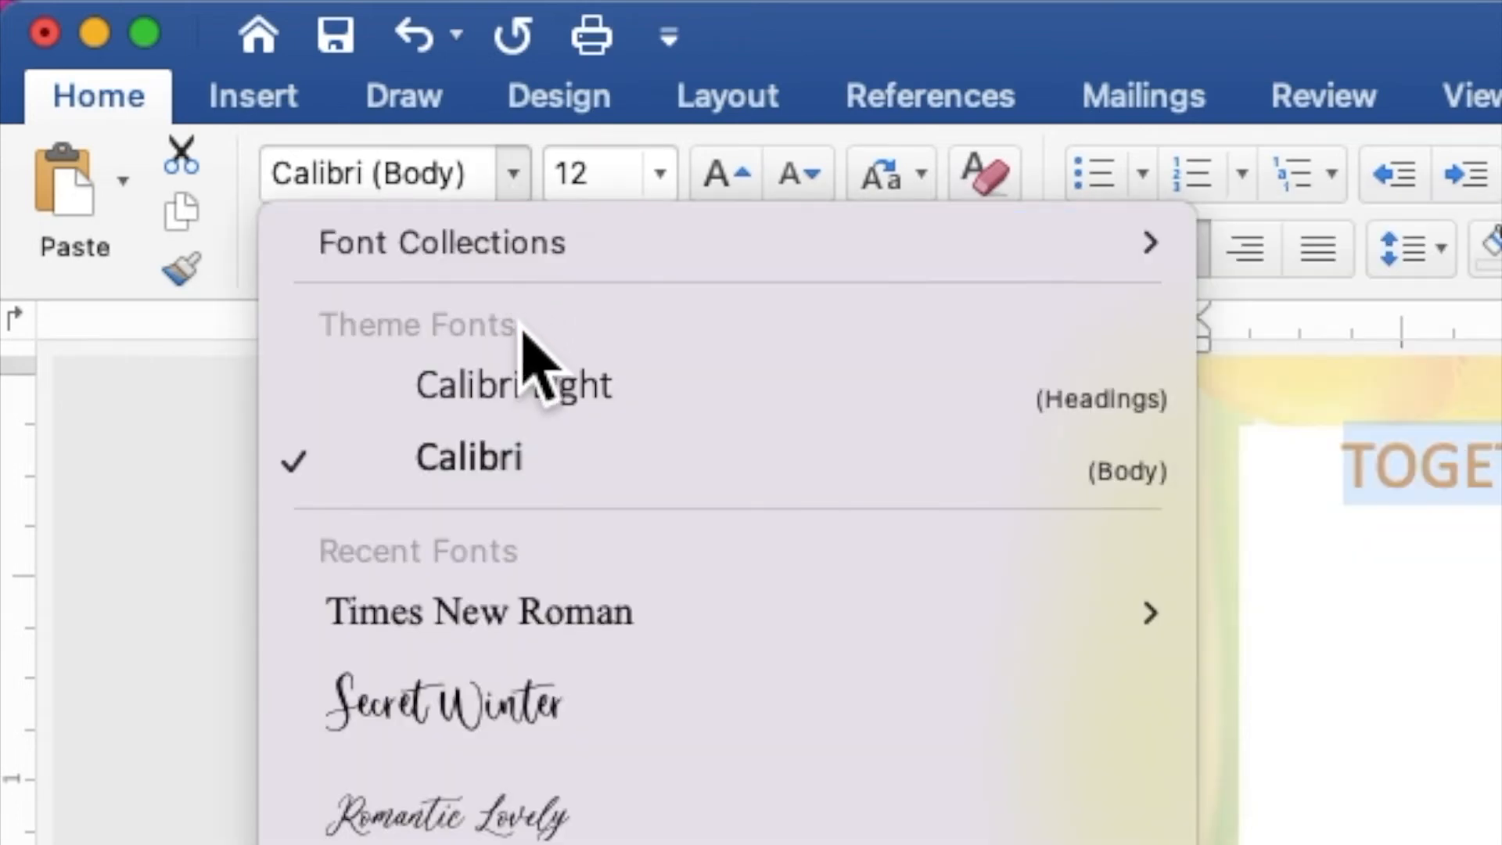
{"action": "left_click", "coordinate": [535, 625]}
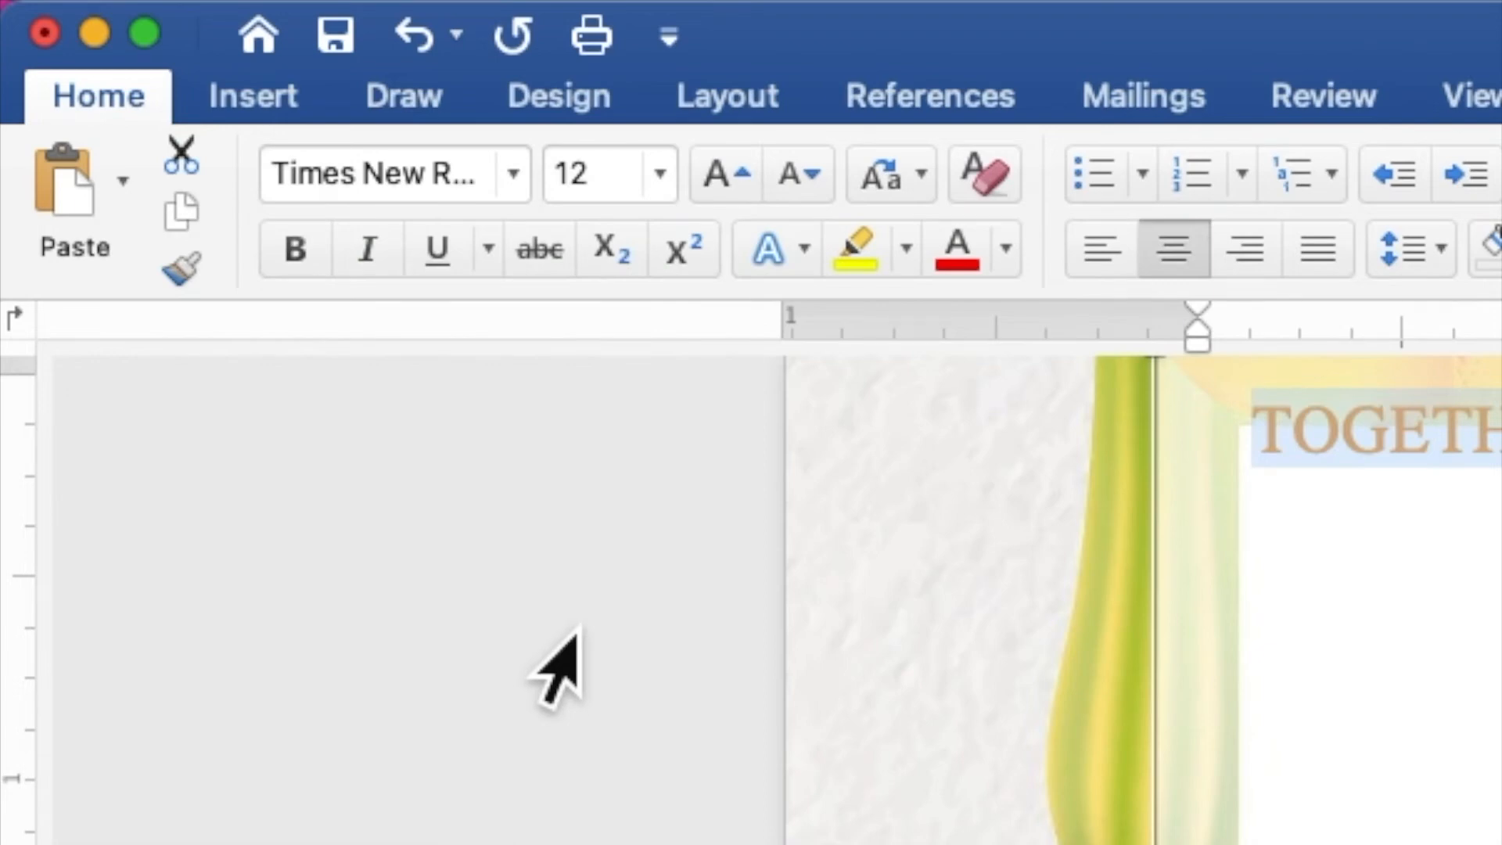
{"action": "left_click_drag", "start_coordinate": [625, 202], "coordinate": [550, 205]}
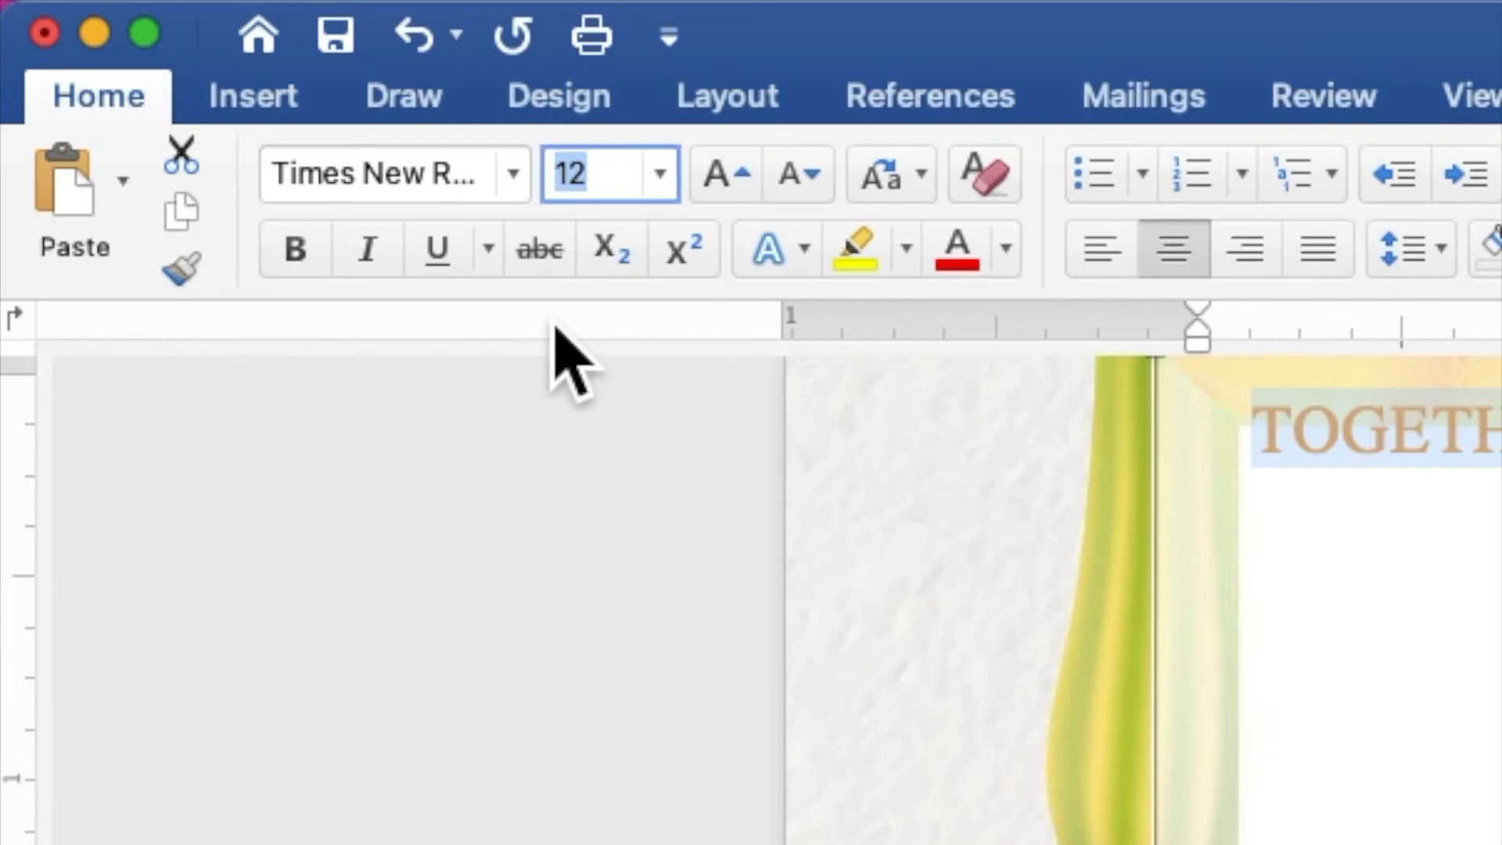
{"action": "type", "text": "9"}
{"action": "key", "text": "Return"}
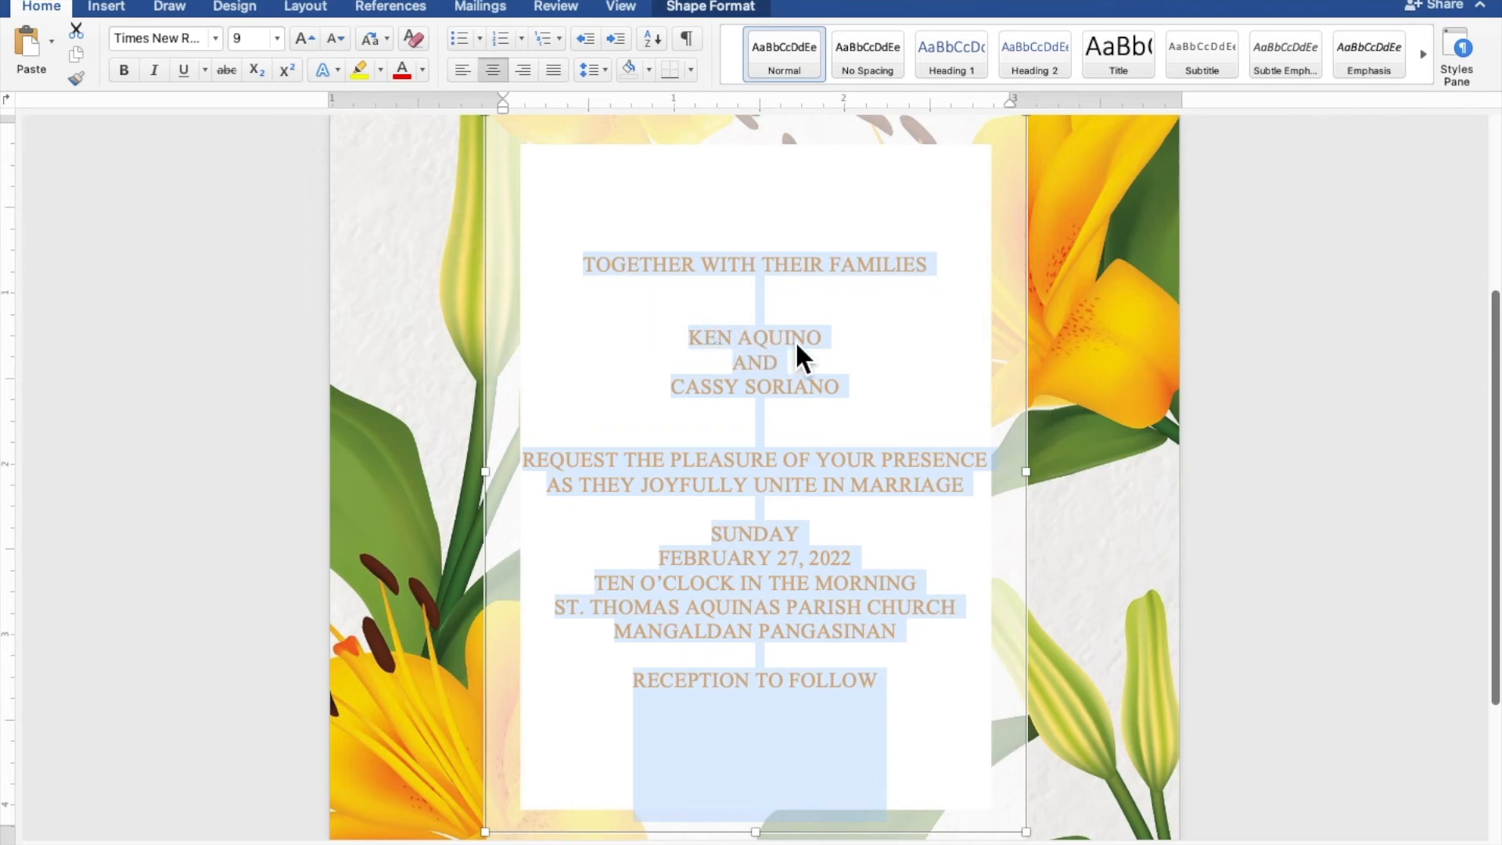
{"action": "left_click", "coordinate": [823, 341]}
{"action": "left_click_drag", "start_coordinate": [838, 342], "coordinate": [698, 338]}
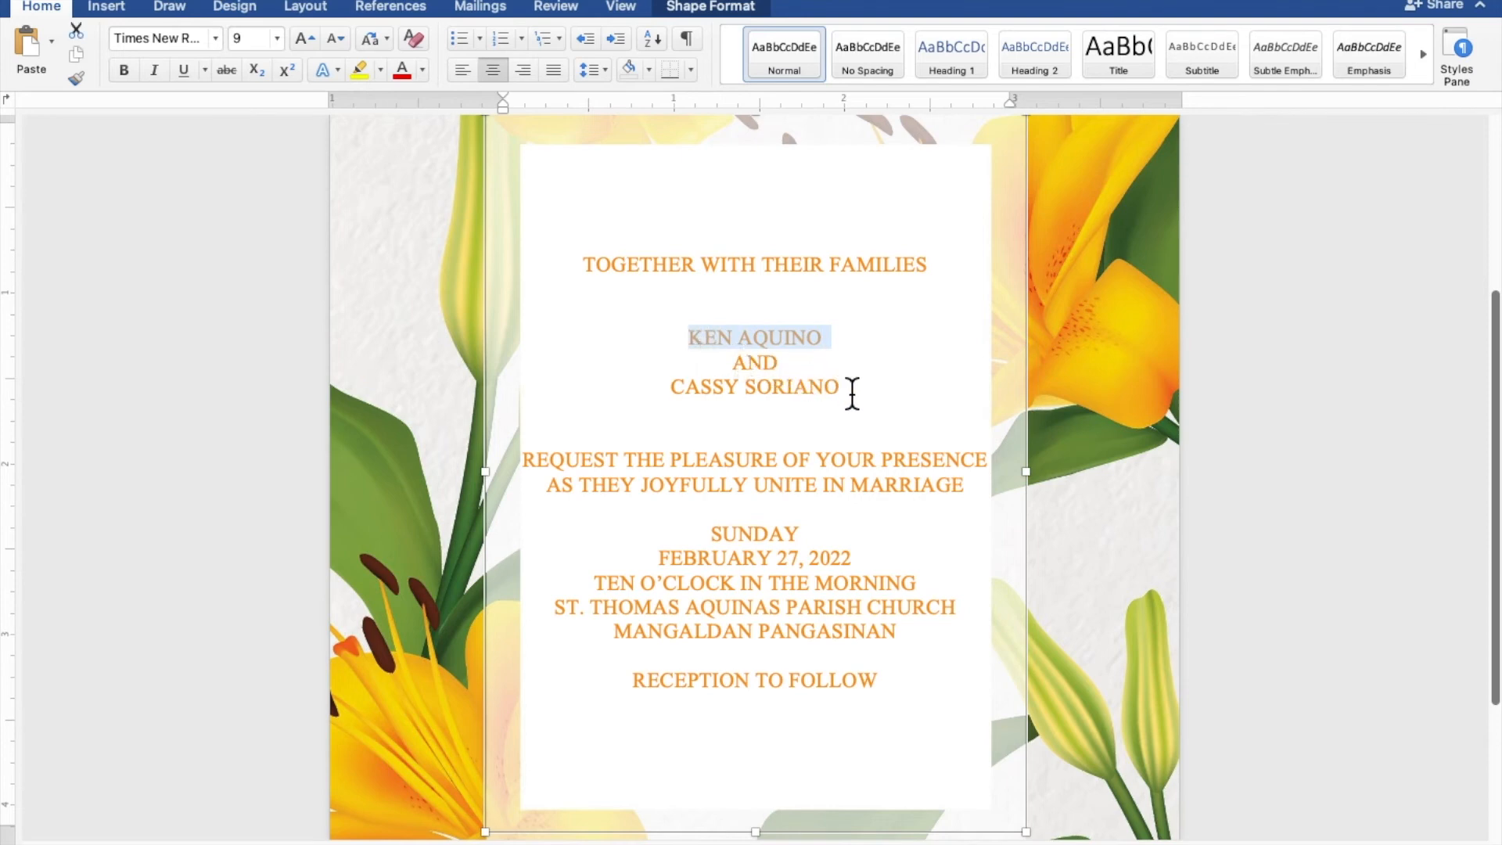
Make both of the couple's name lines 20 pt and bold.
{"action": "left_click_drag", "start_coordinate": [851, 396], "coordinate": [703, 398]}
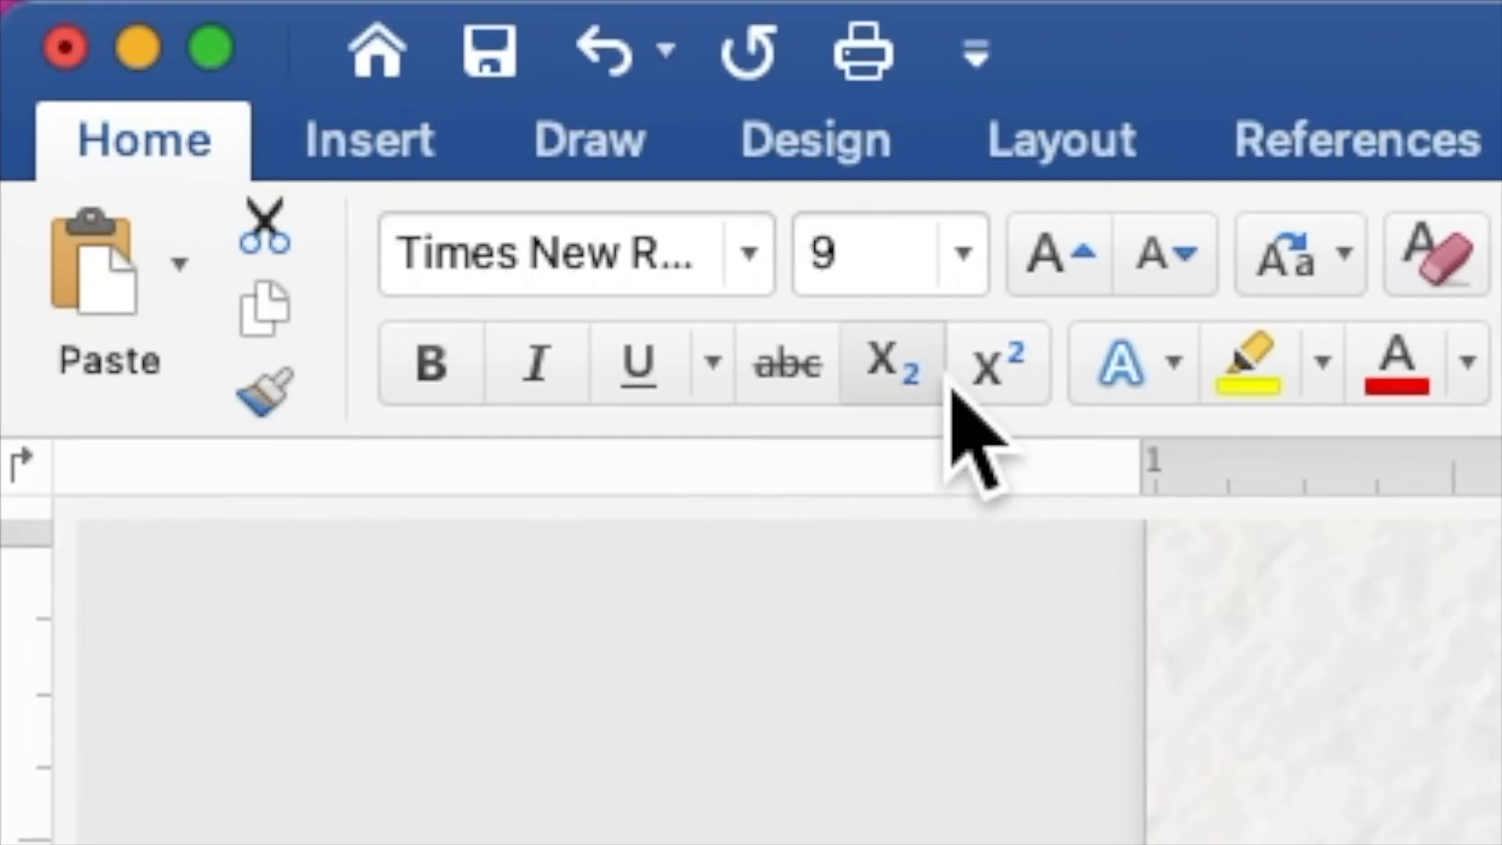
{"action": "left_click", "coordinate": [258, 45]}
{"action": "double_click", "coordinate": [818, 270]}
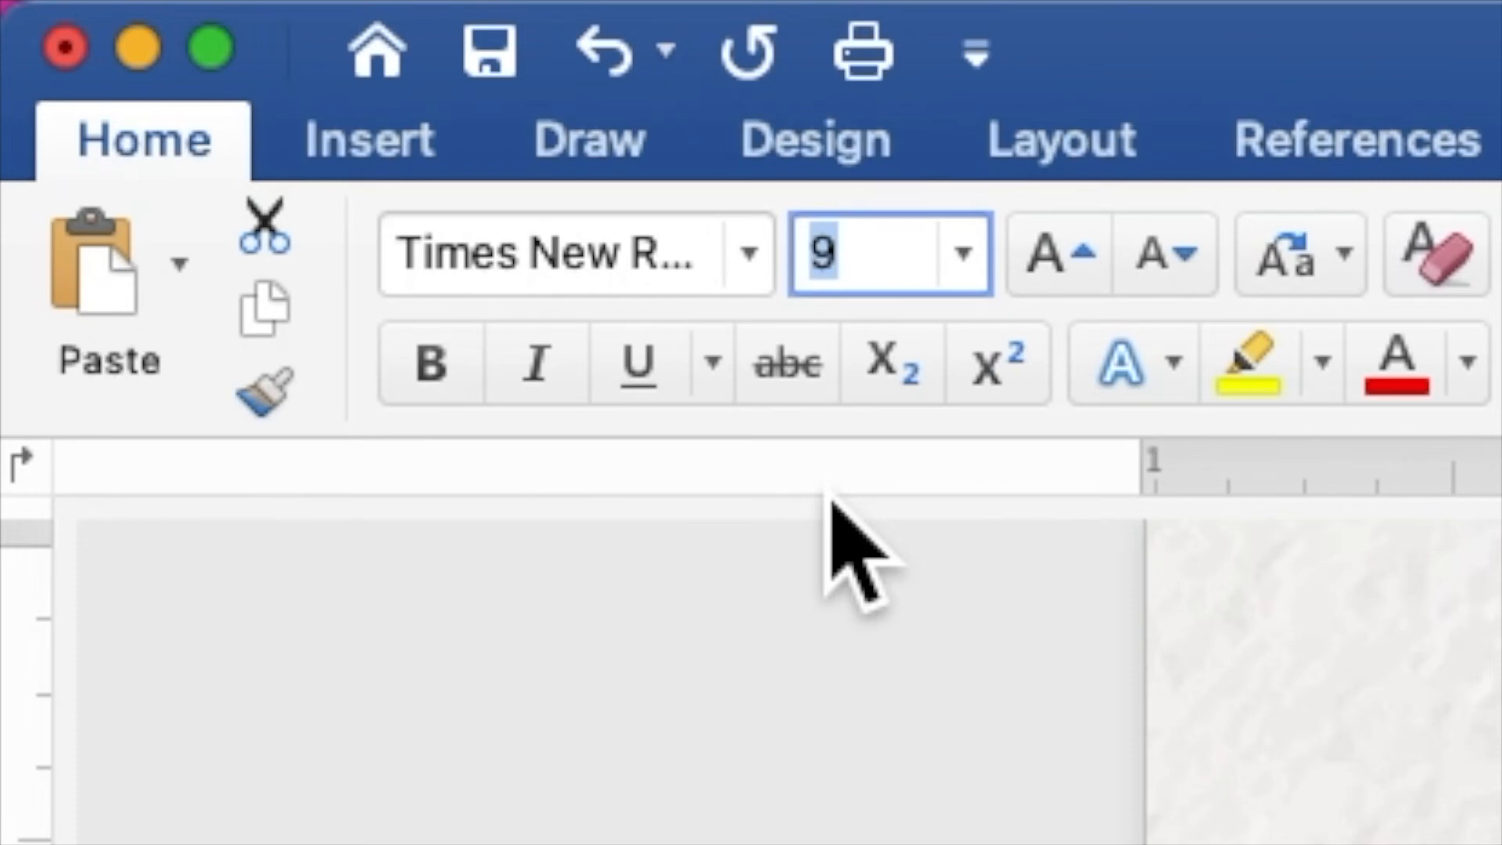
{"action": "type", "text": "20"}
{"action": "key", "text": "Return"}
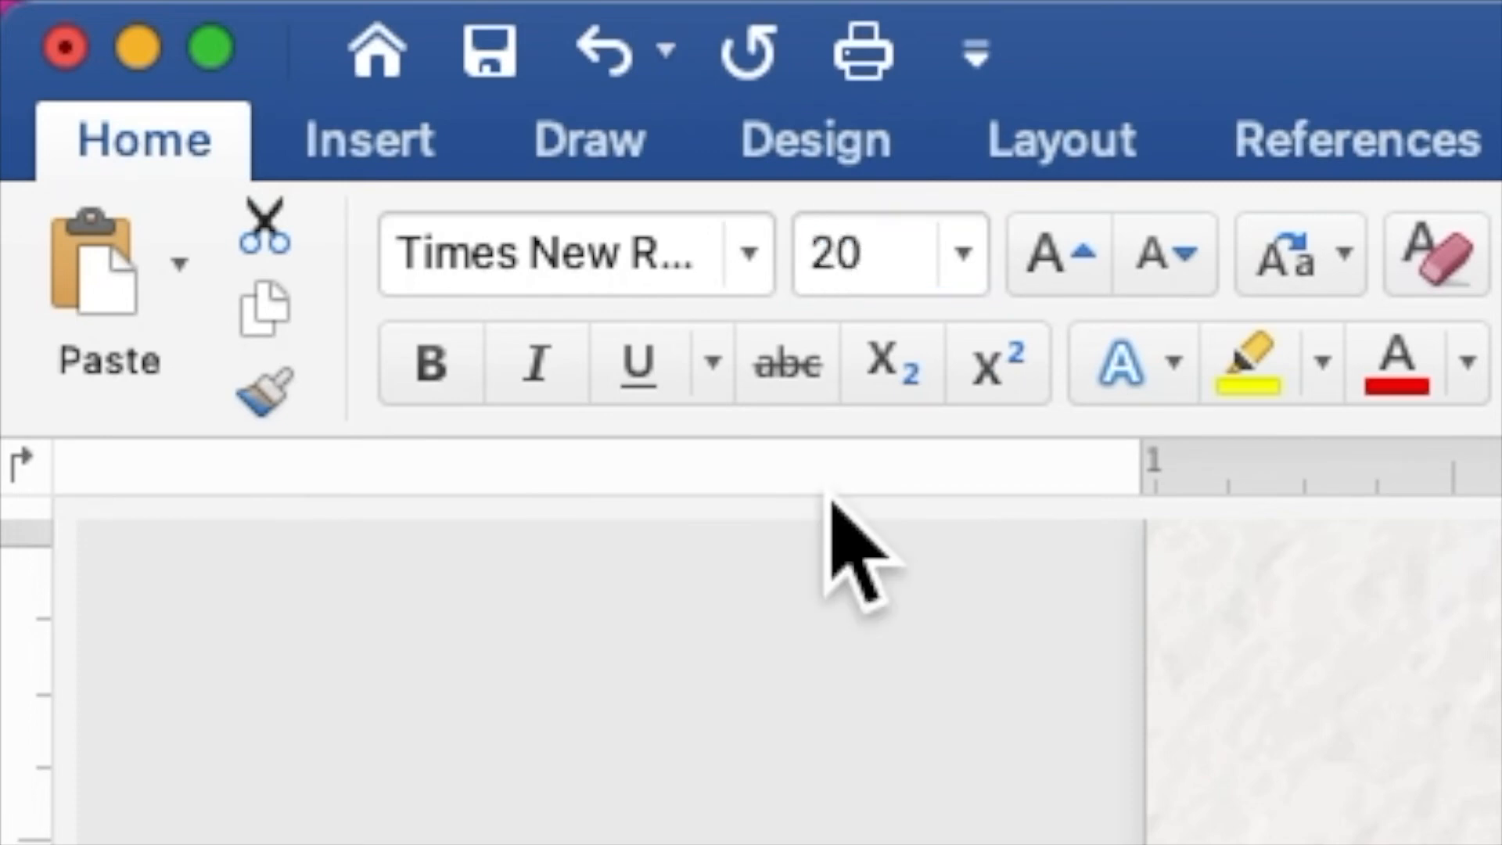
{"action": "left_click", "coordinate": [443, 392]}
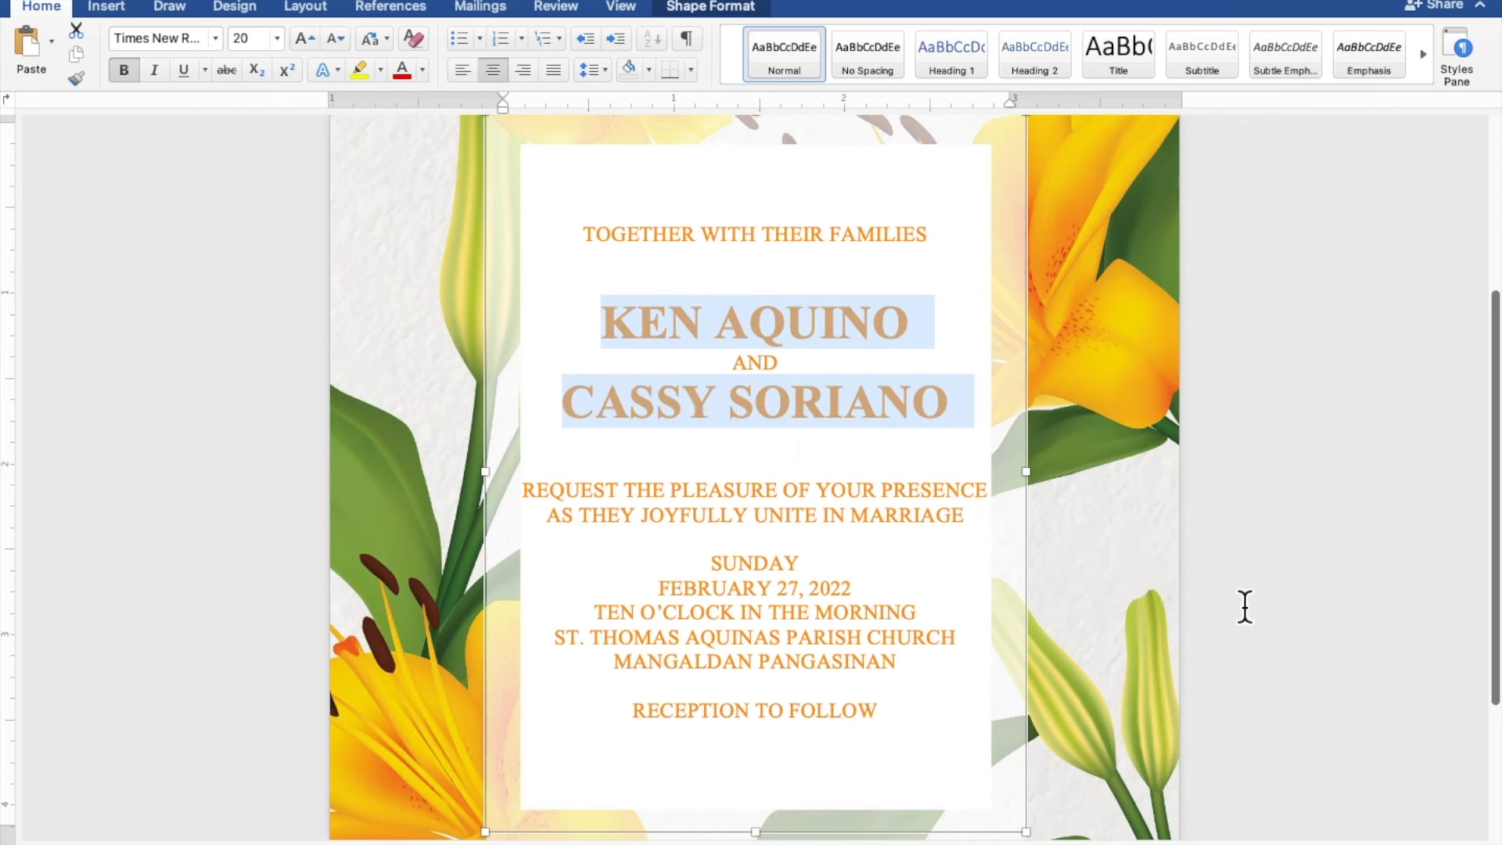
{"action": "scroll", "coordinate": [1244, 607], "scroll_direction": "down", "scroll_amount": 3}
{"action": "scroll", "coordinate": [1244, 607], "scroll_direction": "down", "scroll_amount": 5}
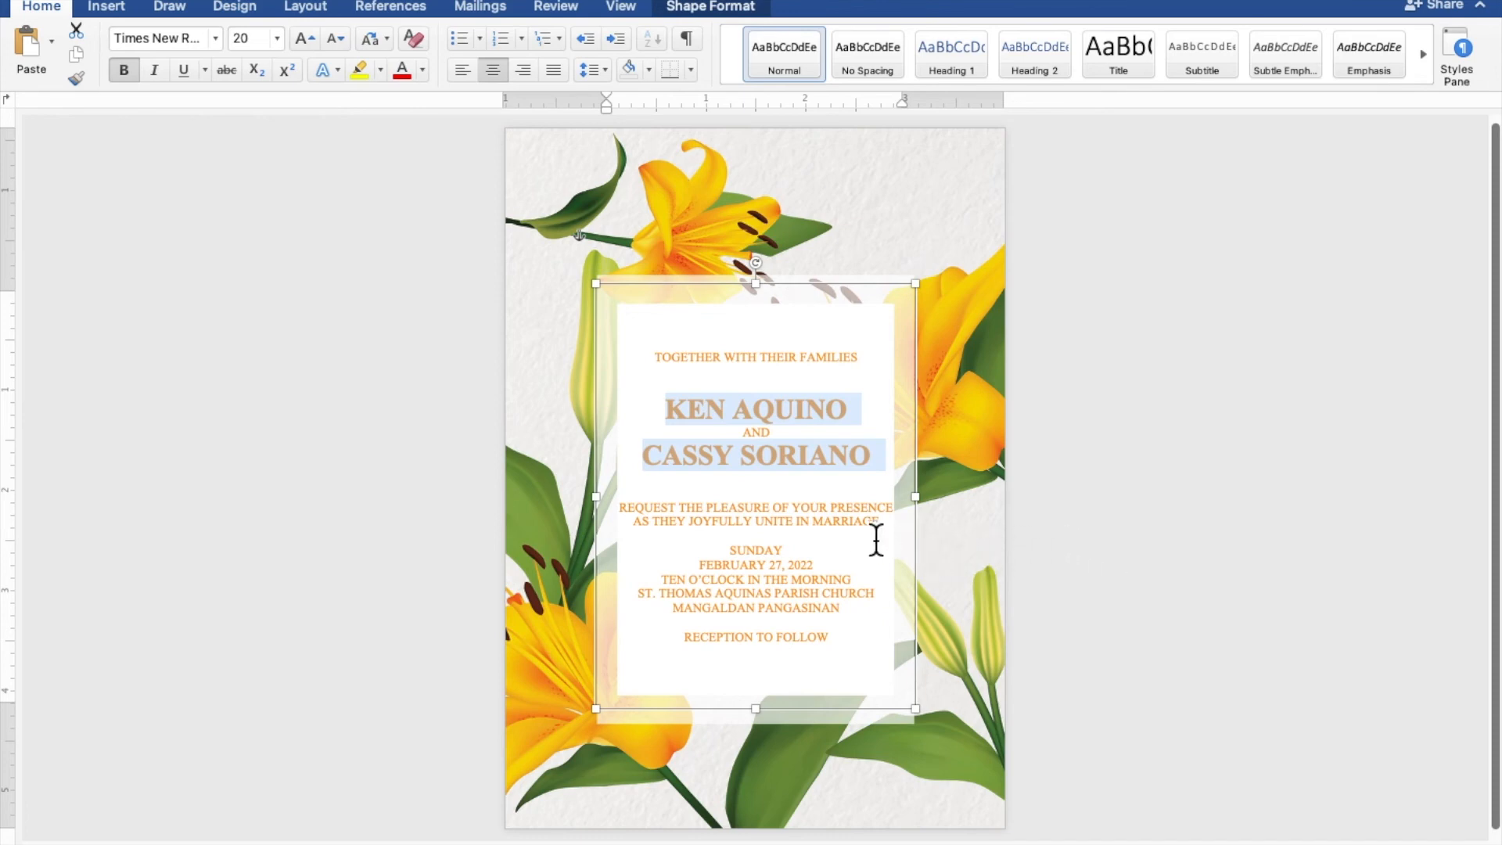
Add blank lines above SUNDAY, RECEPTION TO FOLLOW and REQUEST, and below TOGETHER WITH THEIR FAMILIES.
{"action": "left_click", "coordinate": [815, 543]}
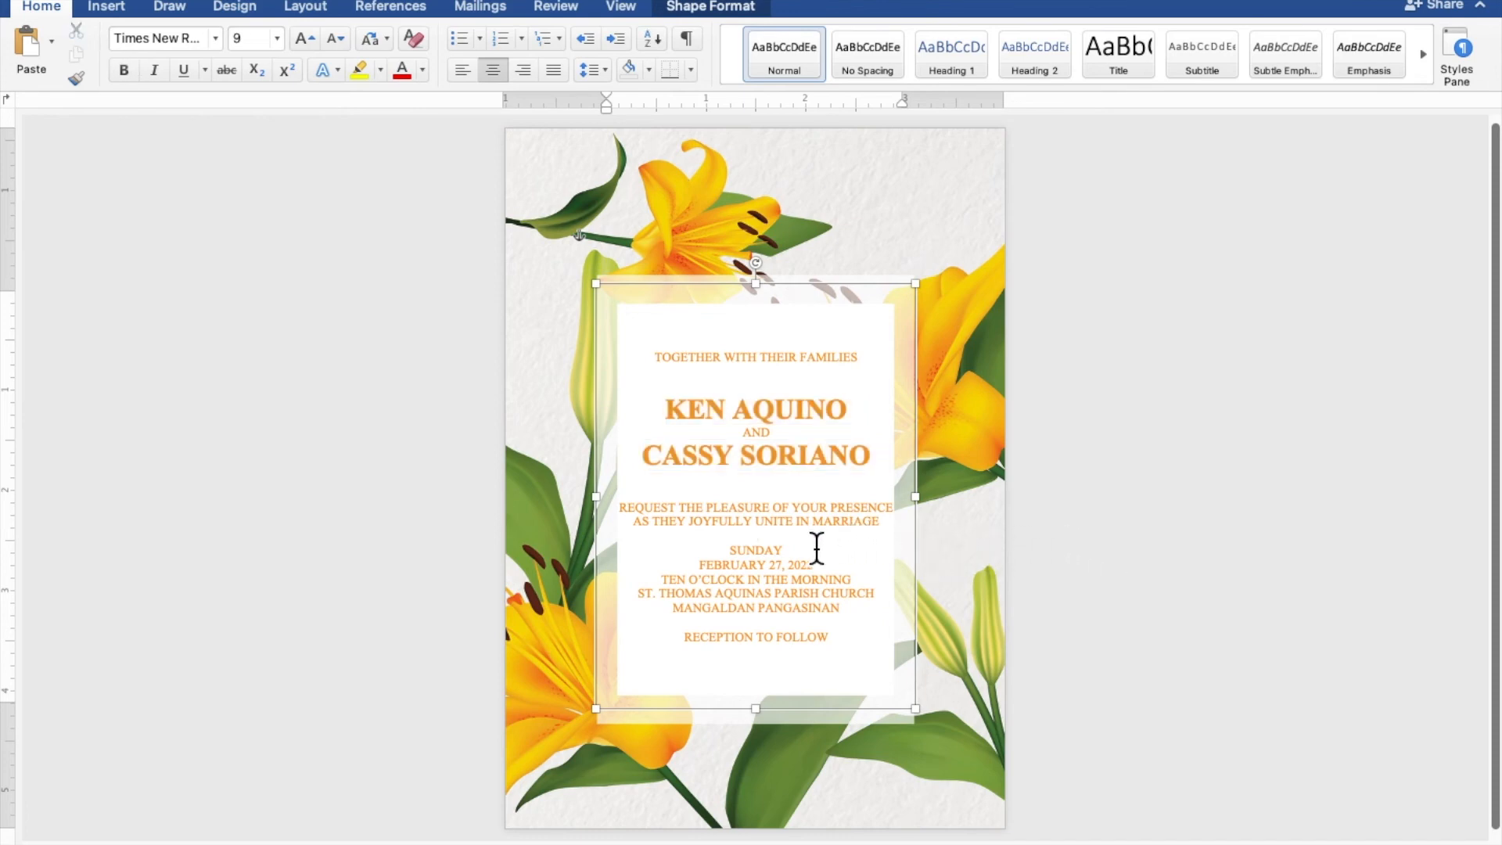
{"action": "key", "text": "Return"}
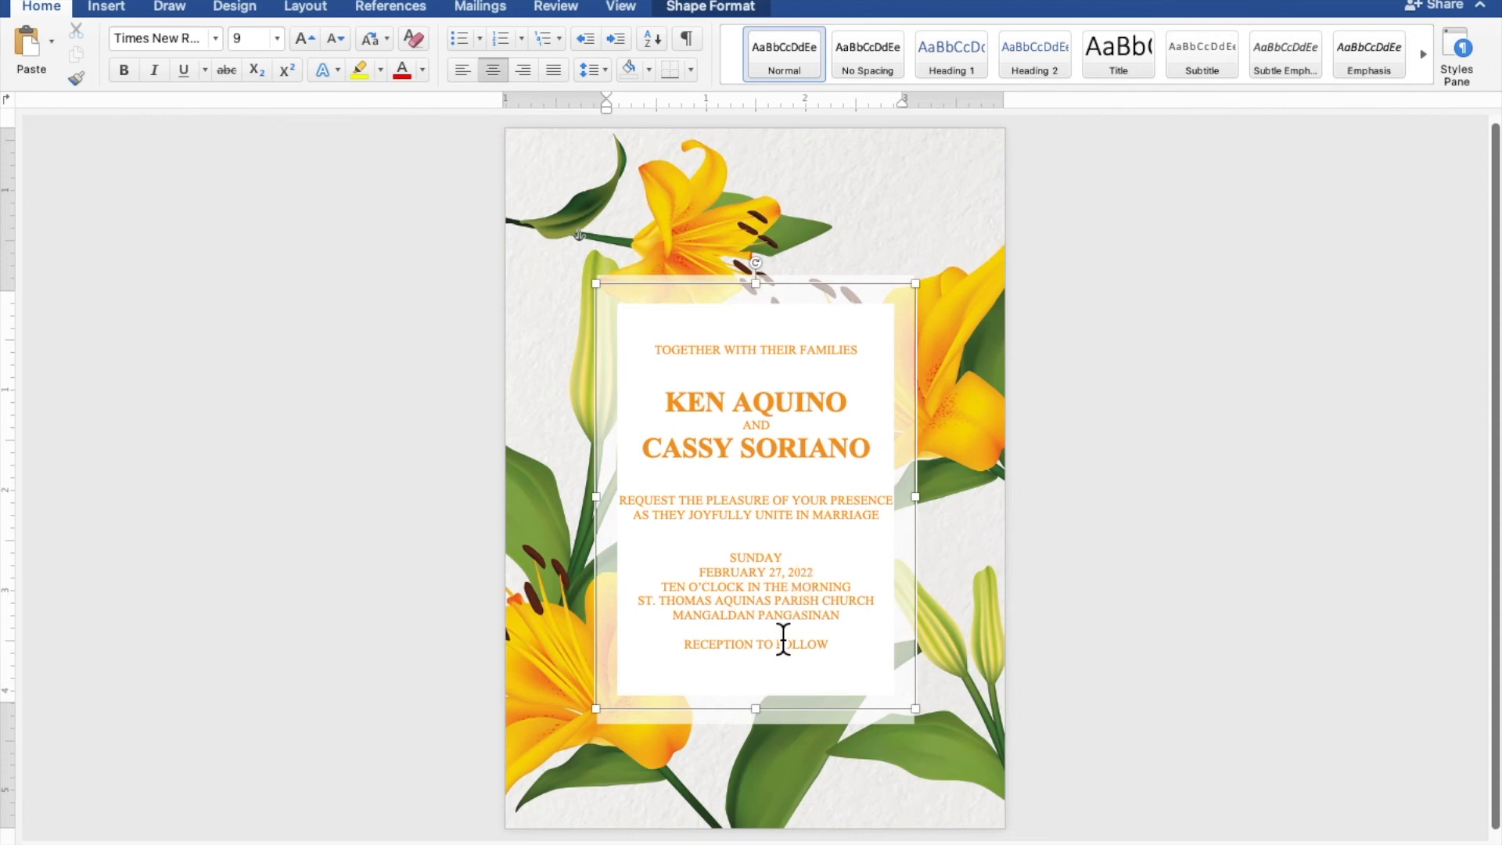
{"action": "key", "text": "Return"}
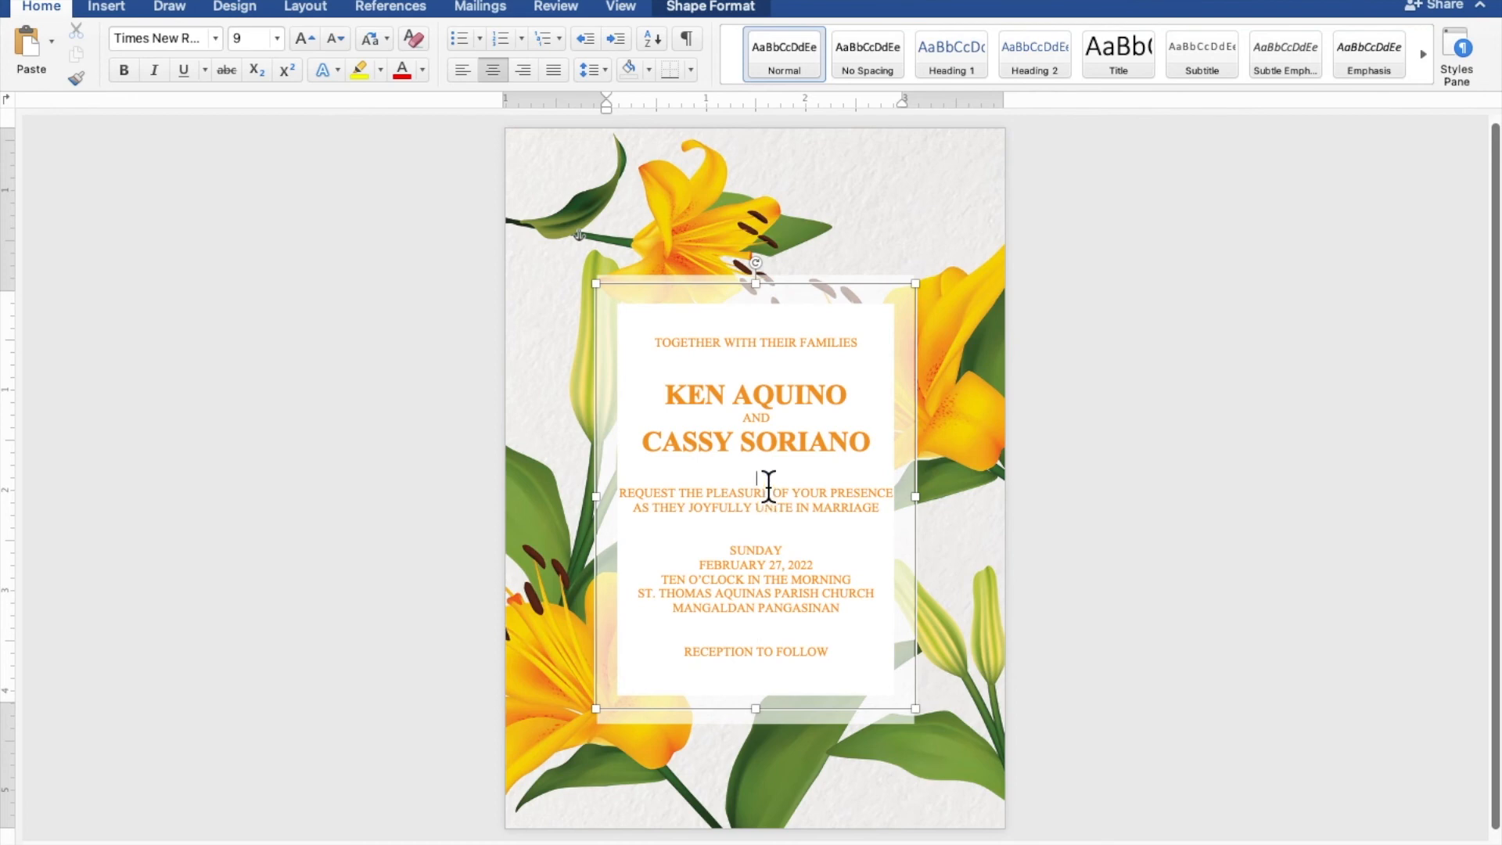
{"action": "key", "text": "Return"}
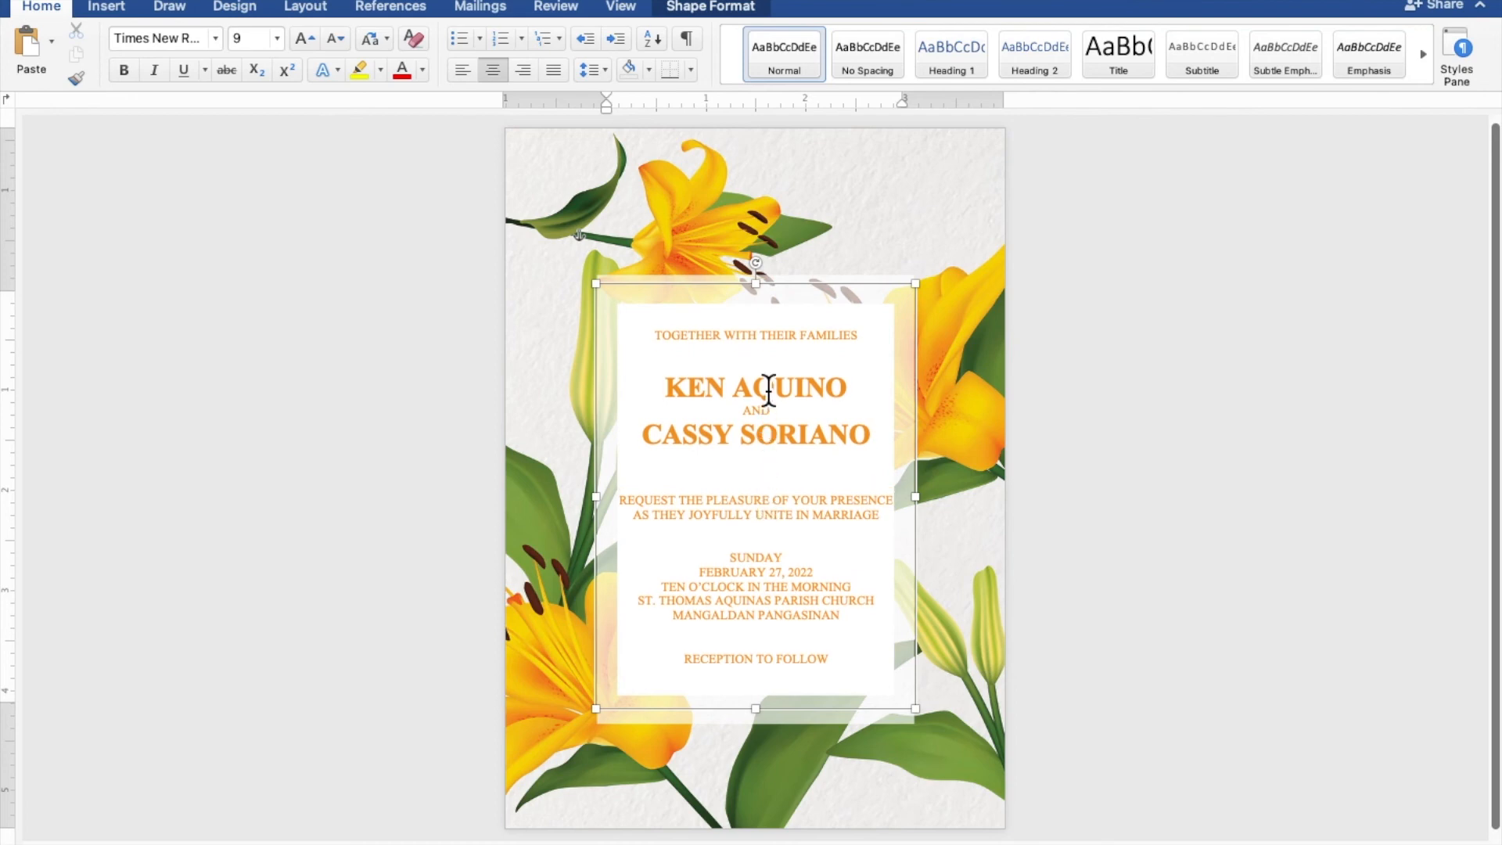
{"action": "left_click", "coordinate": [770, 363]}
{"action": "key", "text": "Return"}
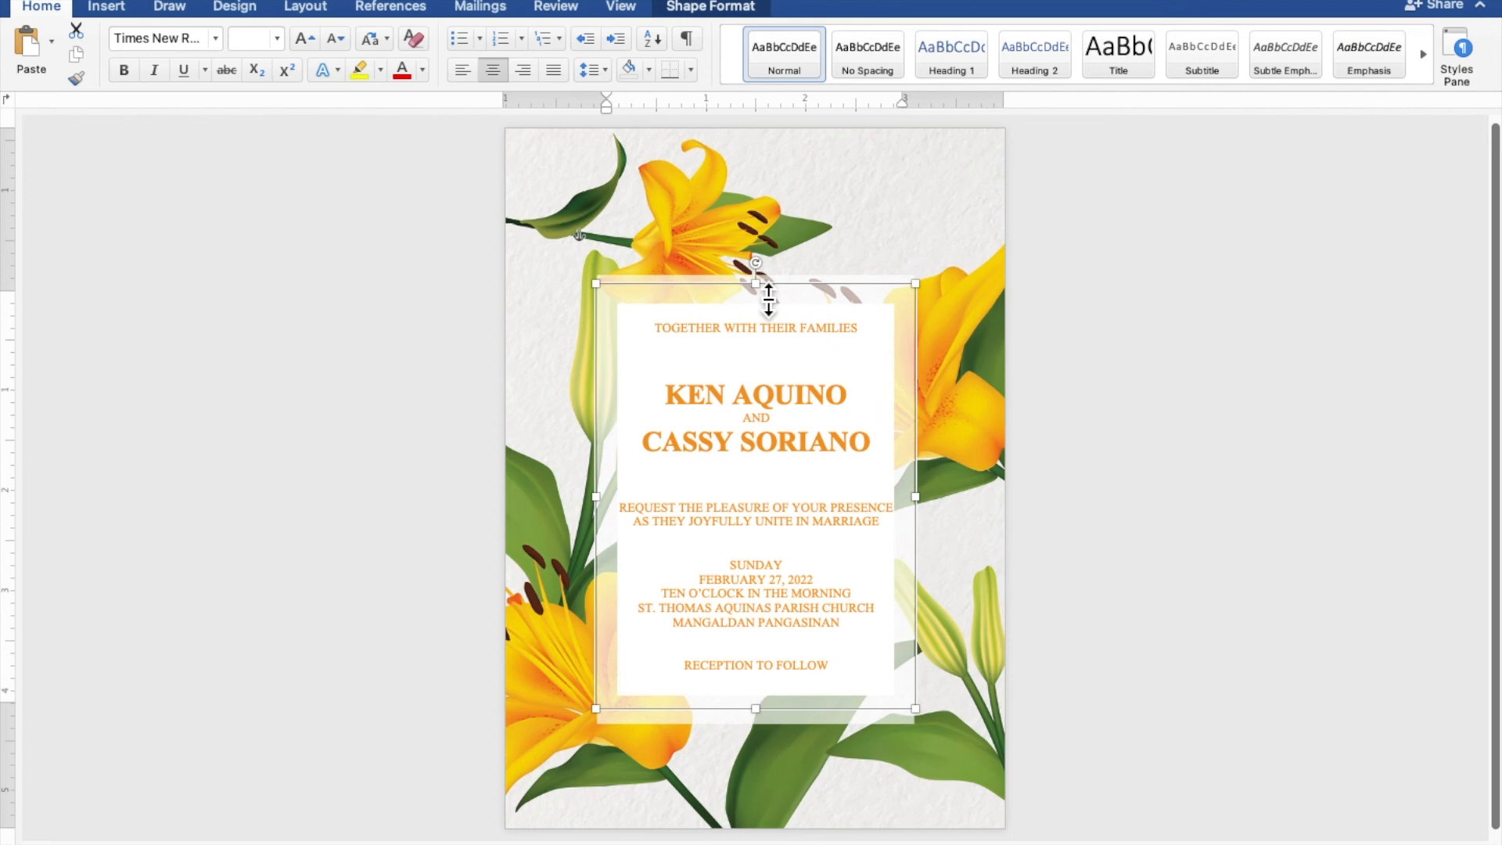
Trim the invitation text box from the top to about 4.15 inches tall, then deselect it.
{"action": "left_click_drag", "start_coordinate": [768, 298], "coordinate": [768, 310]}
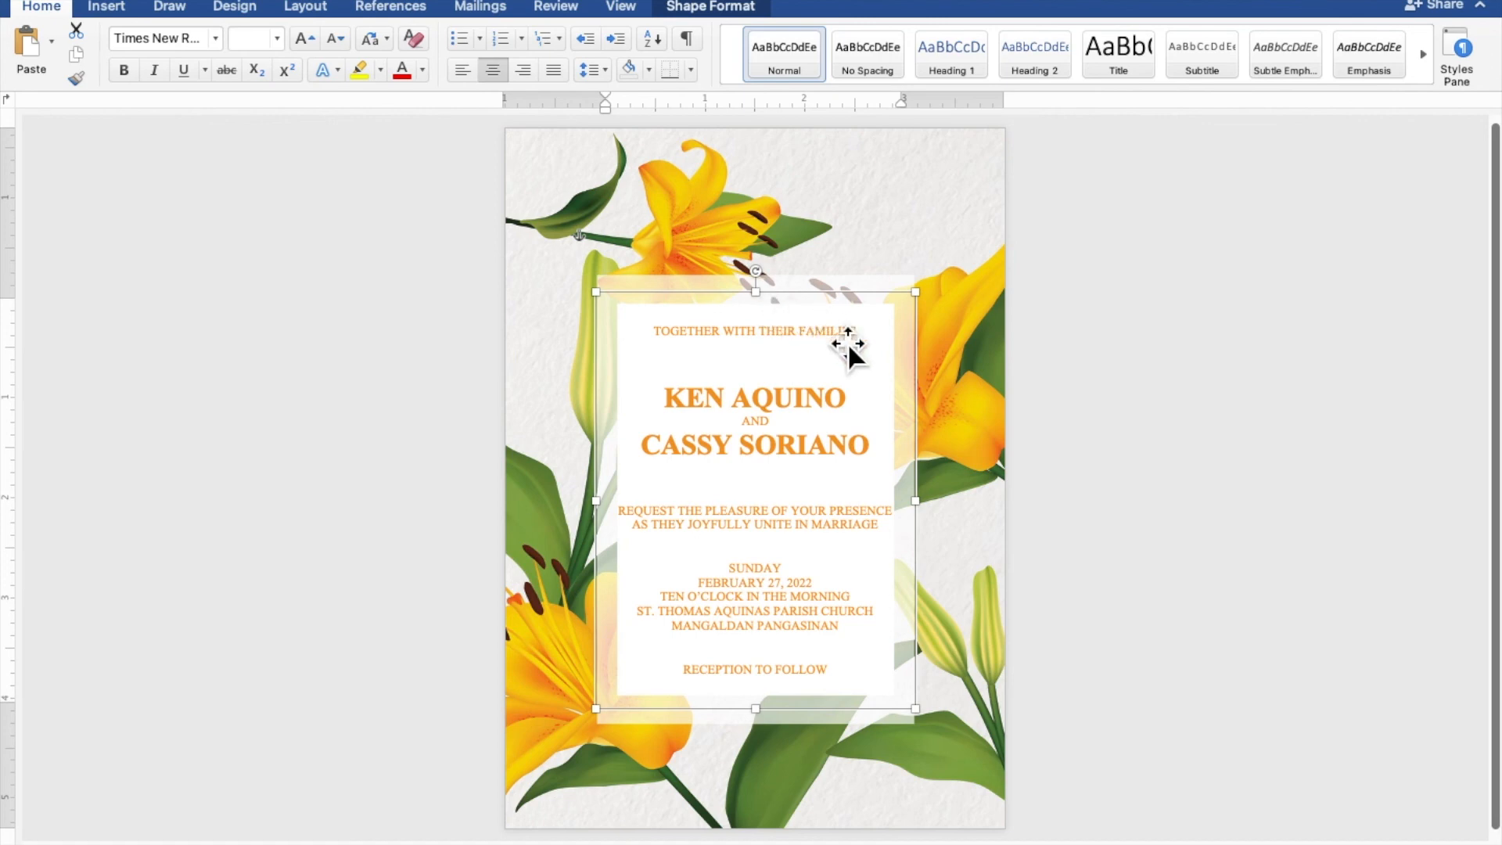
{"action": "left_click", "coordinate": [1387, 585]}
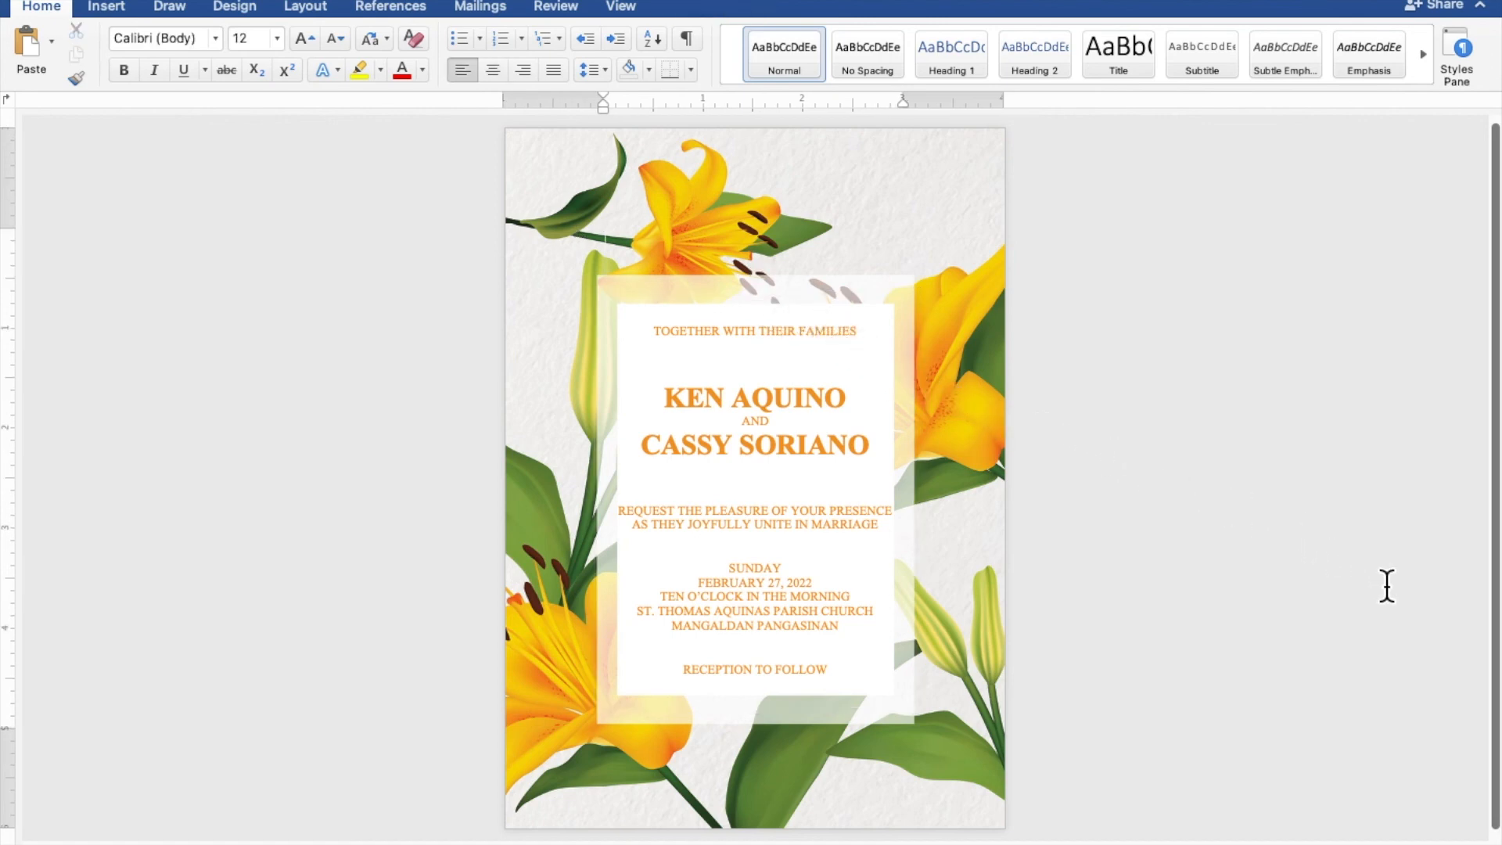